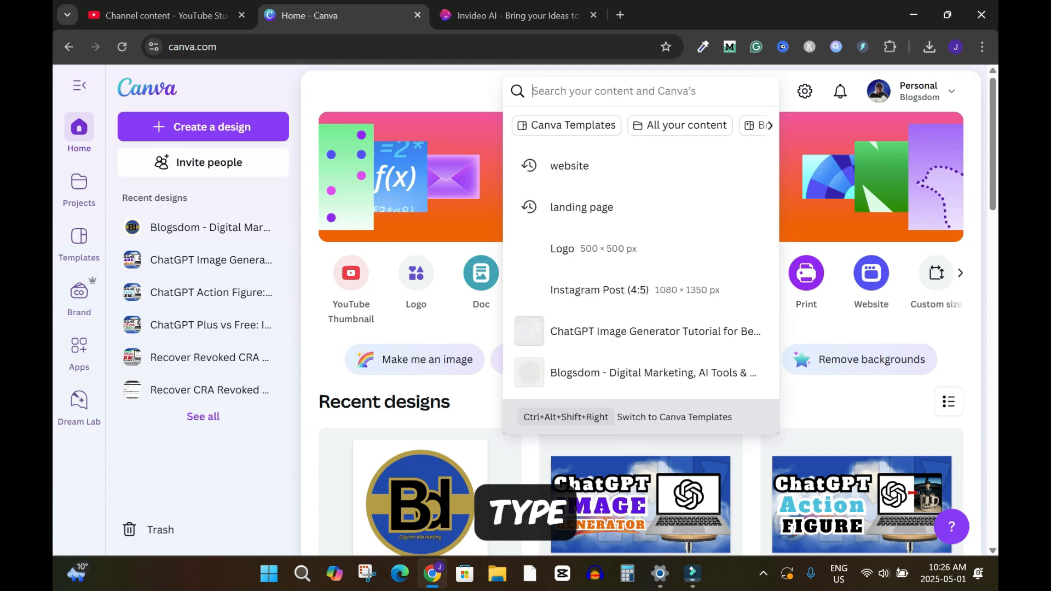
- Search all content for "website" and preview the cream and brown "Launching soon!" beauty site template
type("website")
key("Return")
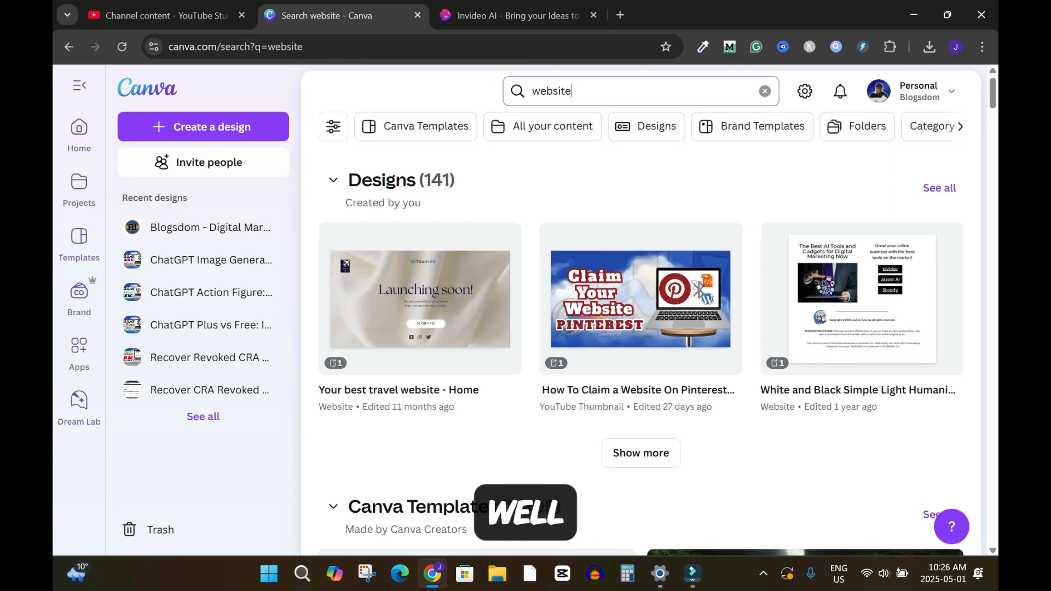
scroll(641, 334, "down", 15)
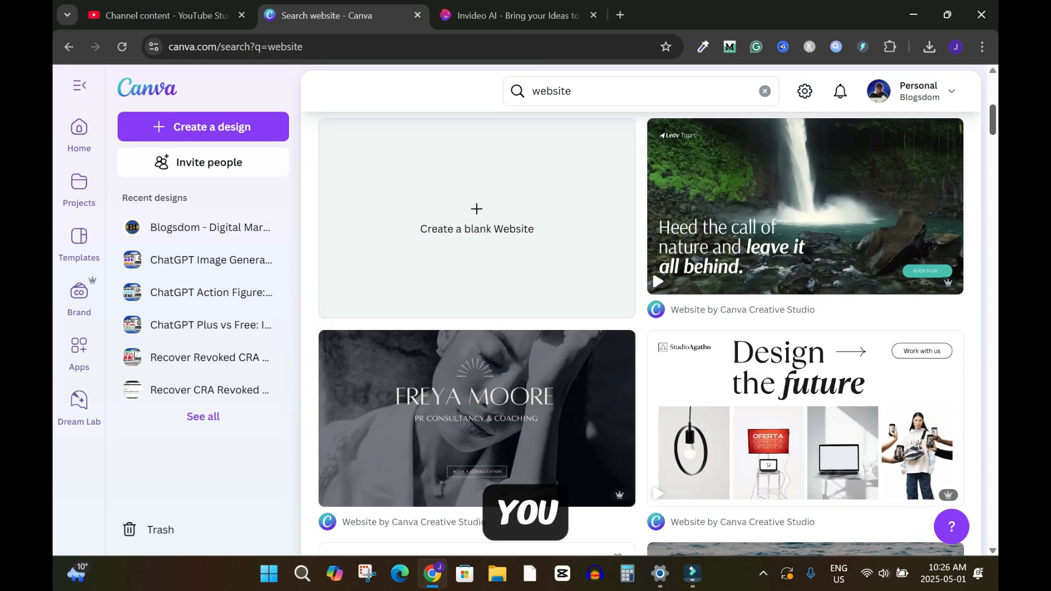
scroll(641, 334, "down", 15)
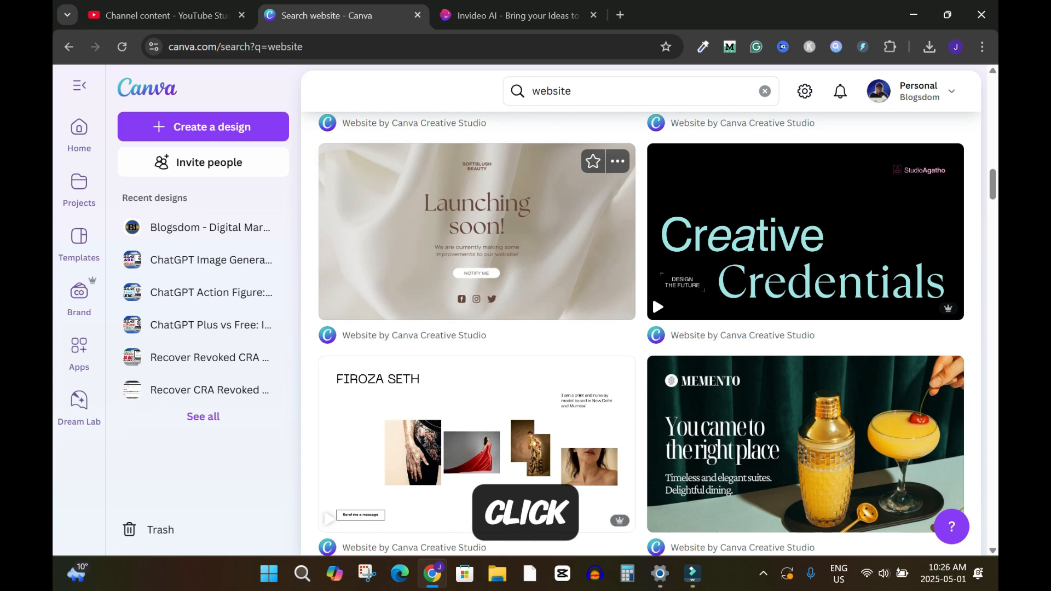
left_click(477, 230)
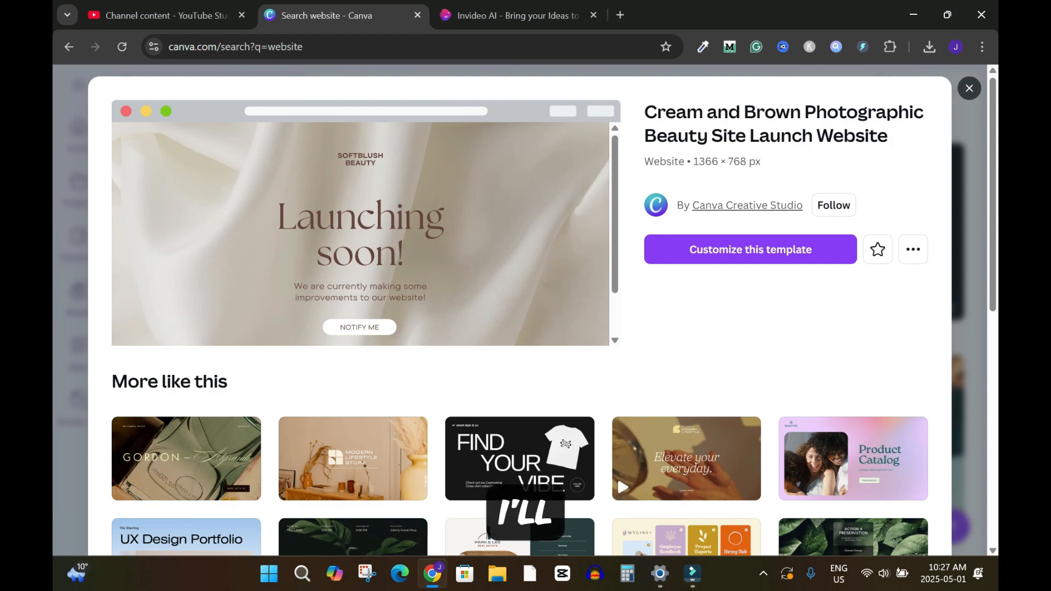
left_click(969, 88)
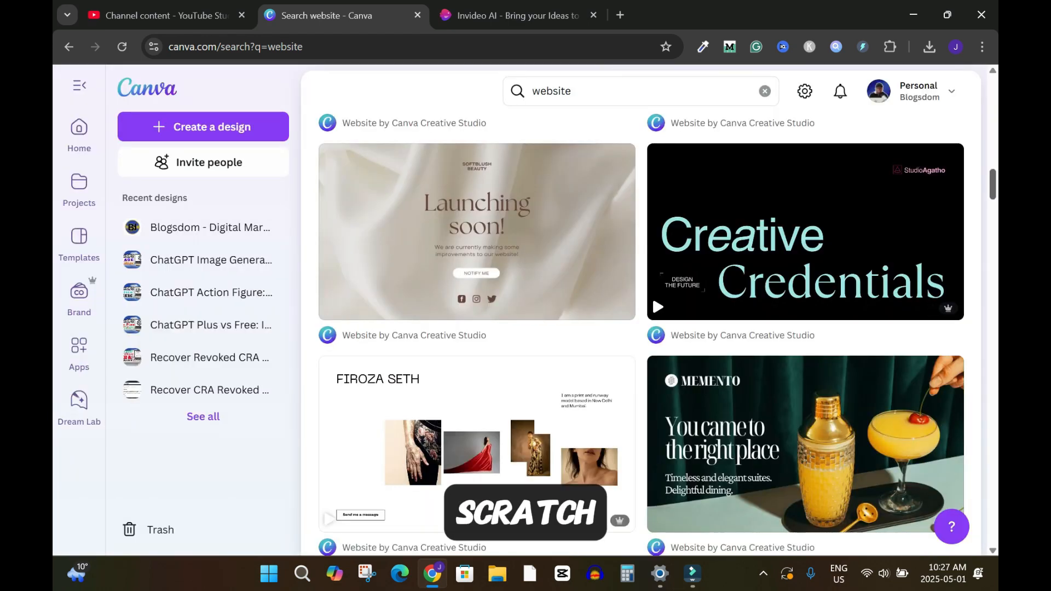
- Create a blank website instead of using a template and extend its empty first section downward
scroll(641, 333, "up", 10)
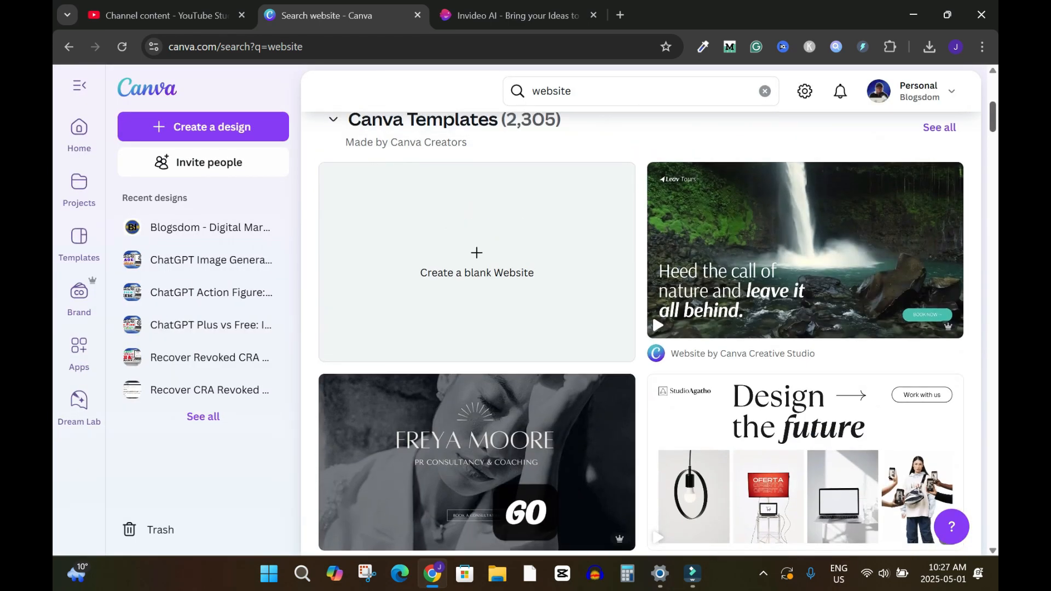
scroll(641, 333, "up", 2)
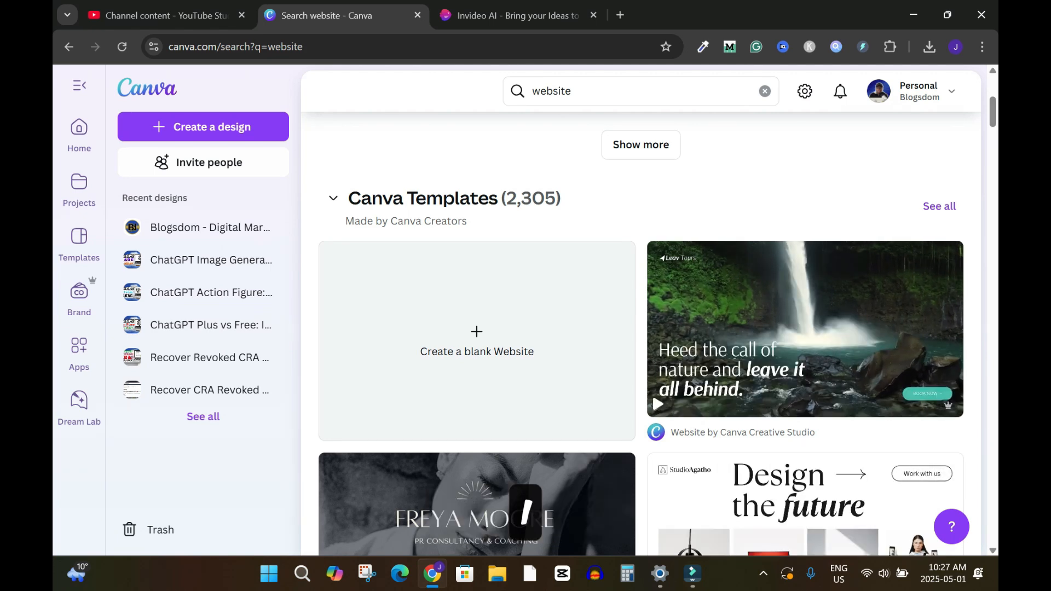
scroll(641, 333, "down", 1)
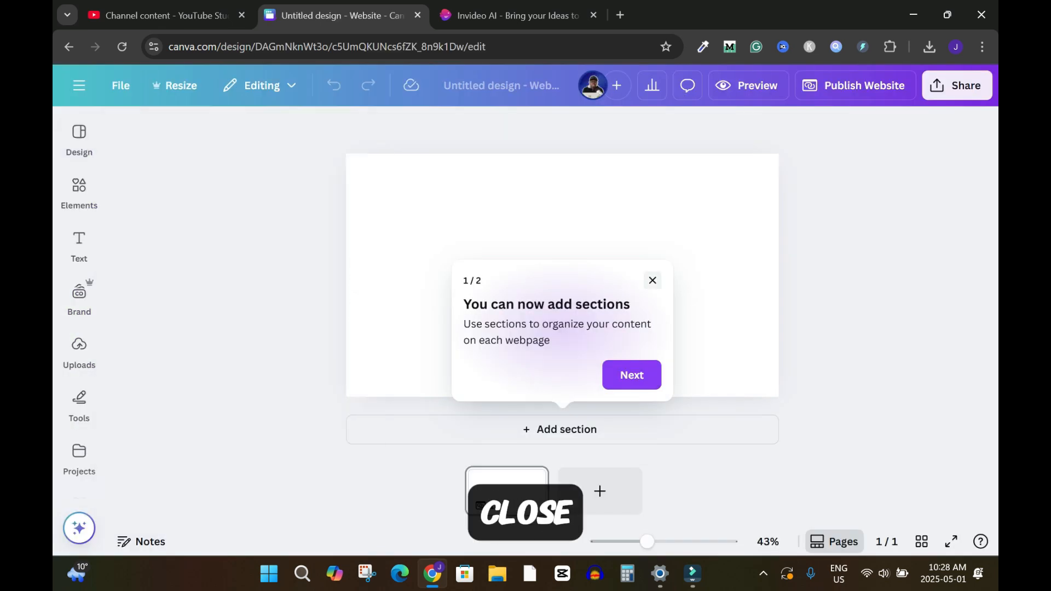
left_click(652, 280)
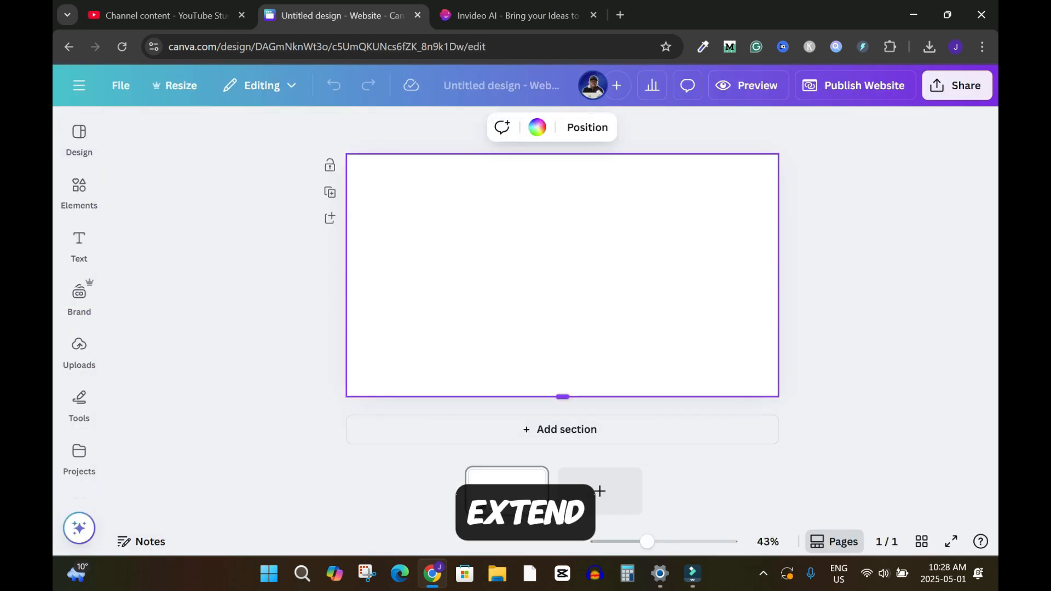
left_click_drag(563, 397, 563, 460)
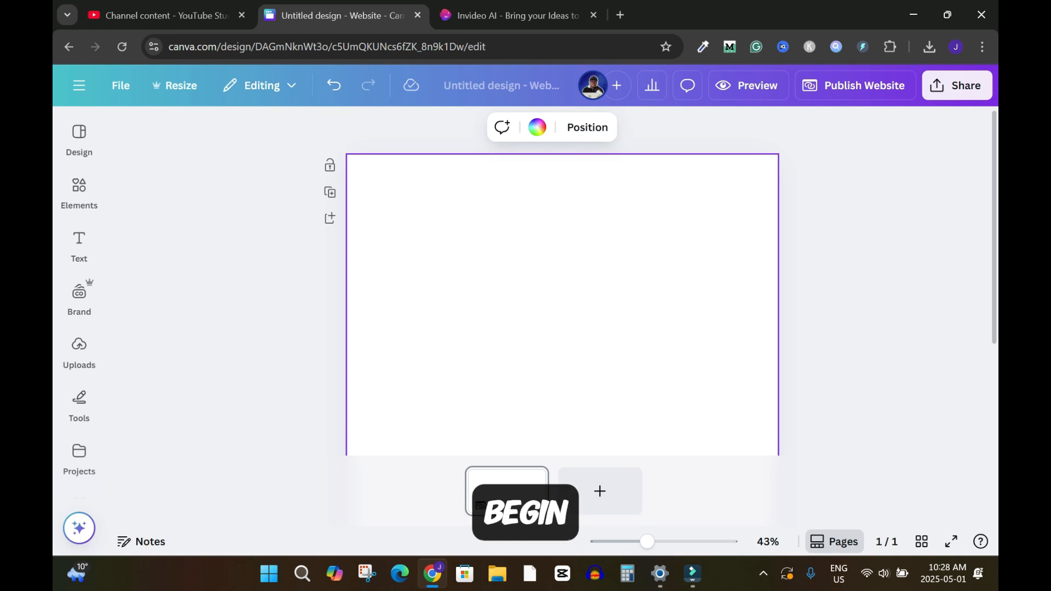
- Add a default heading text to the page and move it up near the page's upper edge, horizontally centred
left_click(78, 246)
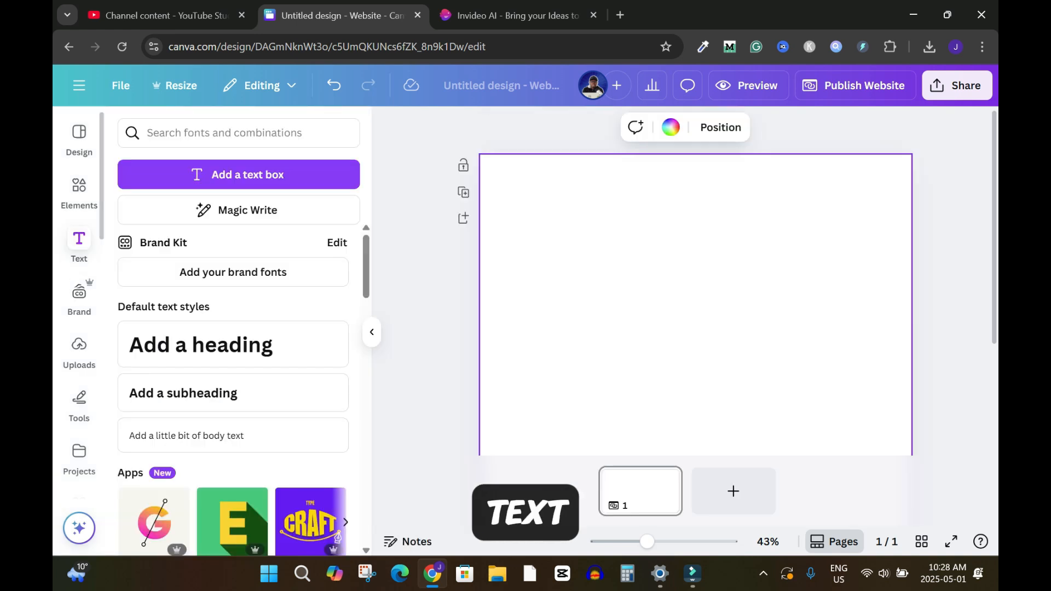
left_click(201, 345)
key("Escape")
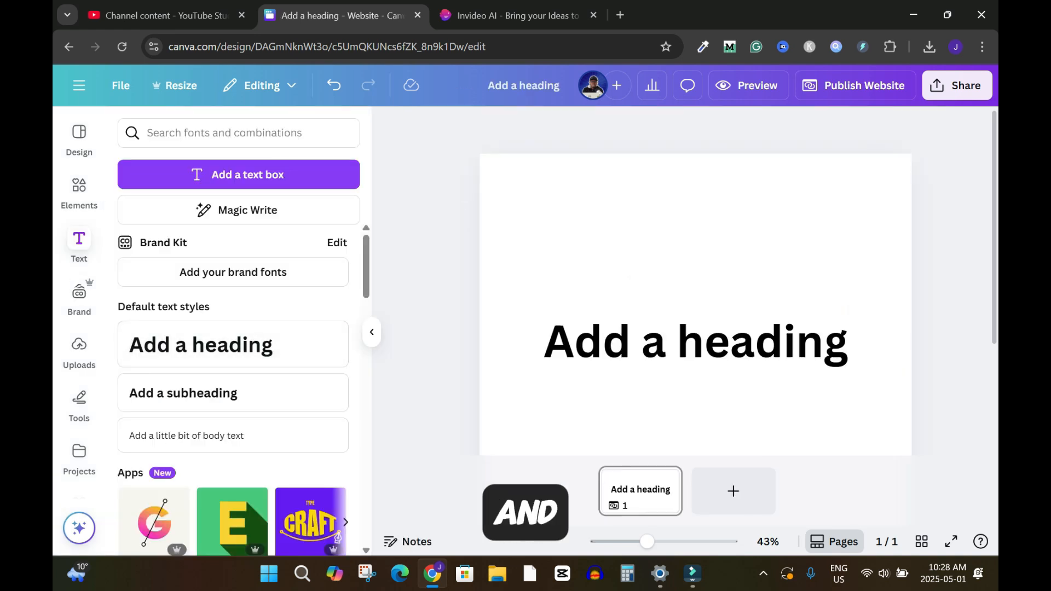
left_click_drag(695, 342, 696, 219)
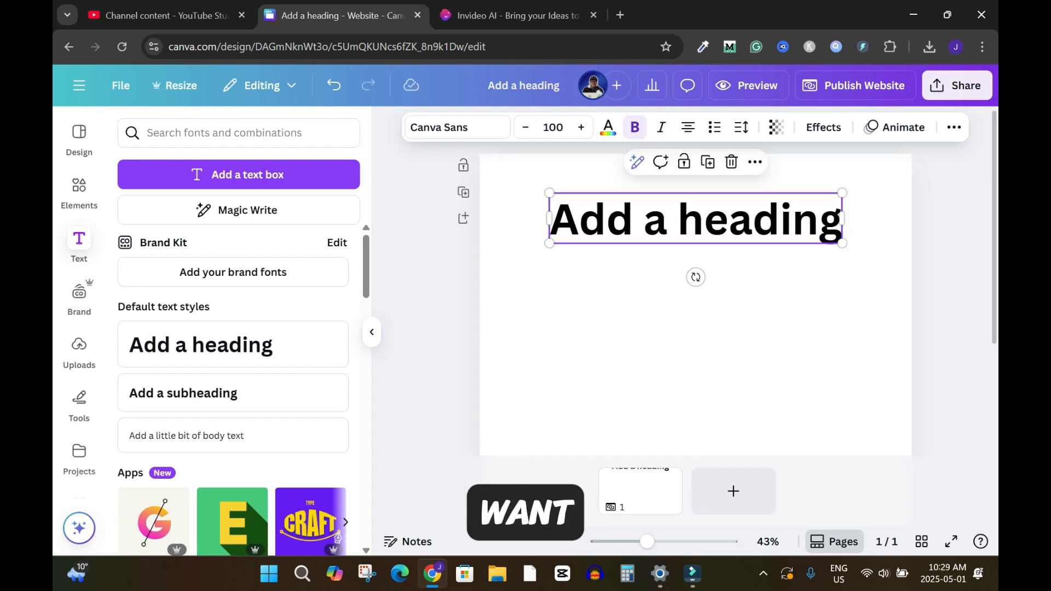
- Switch to the invideo AI homepage and look through its sections down to the footer as a landing page reference
key("ctrl+Tab")
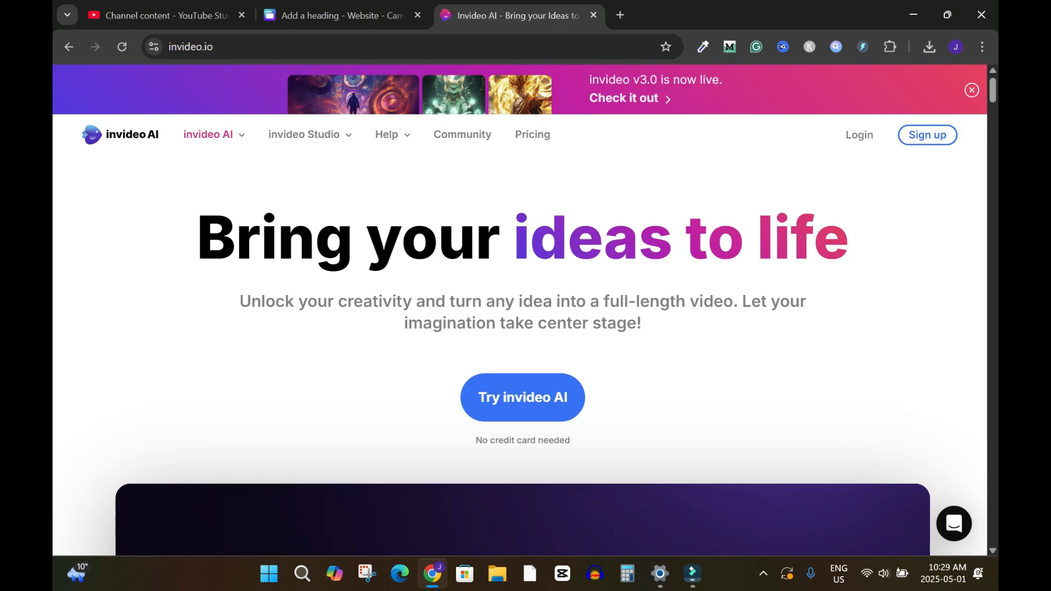
scroll(520, 334, "down", 15)
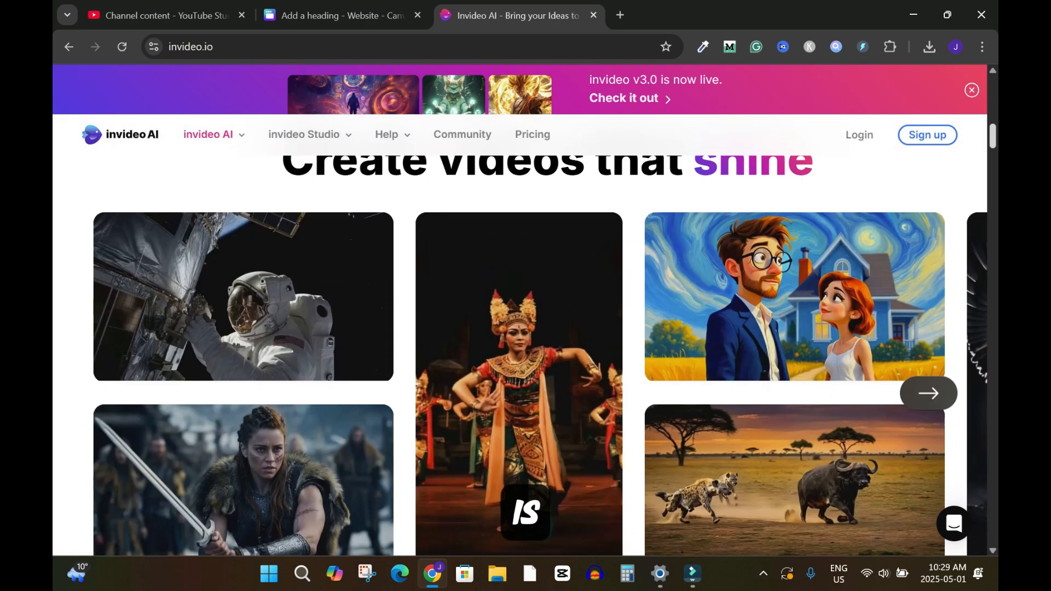
scroll(520, 334, "down", 20)
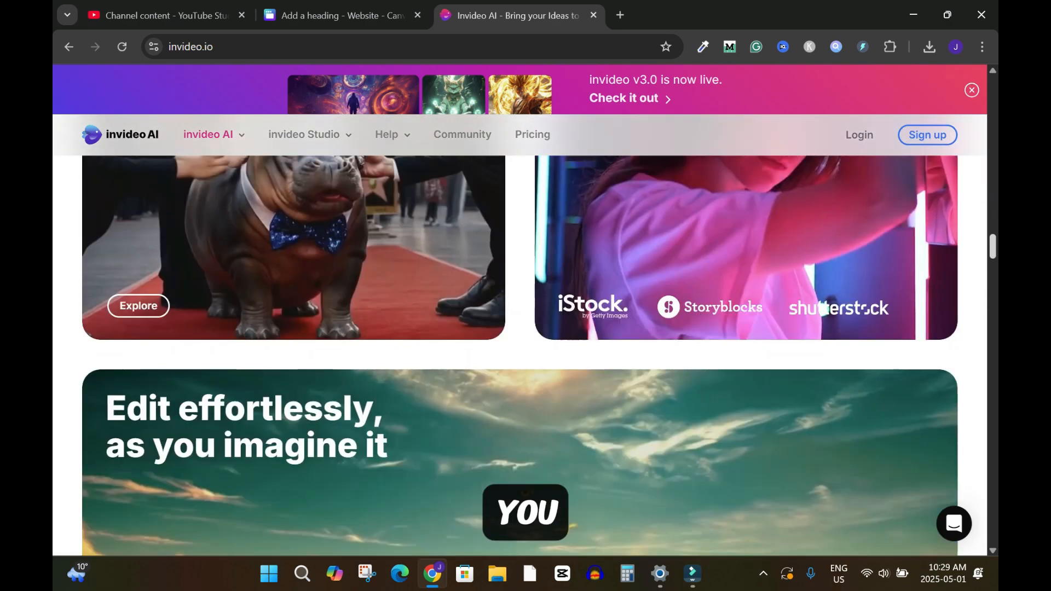
scroll(520, 334, "down", 20)
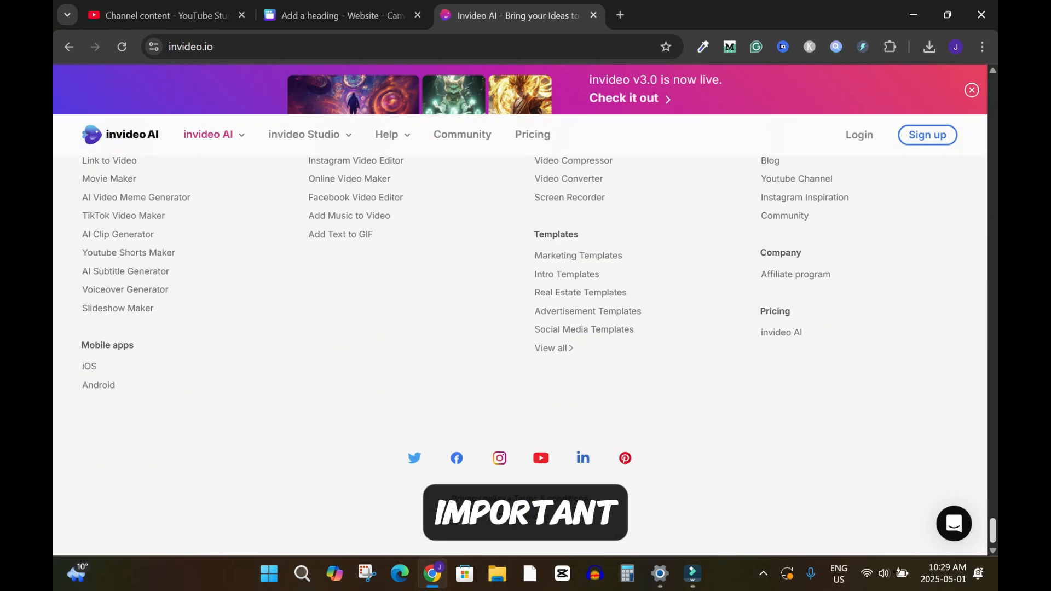
key("Home")
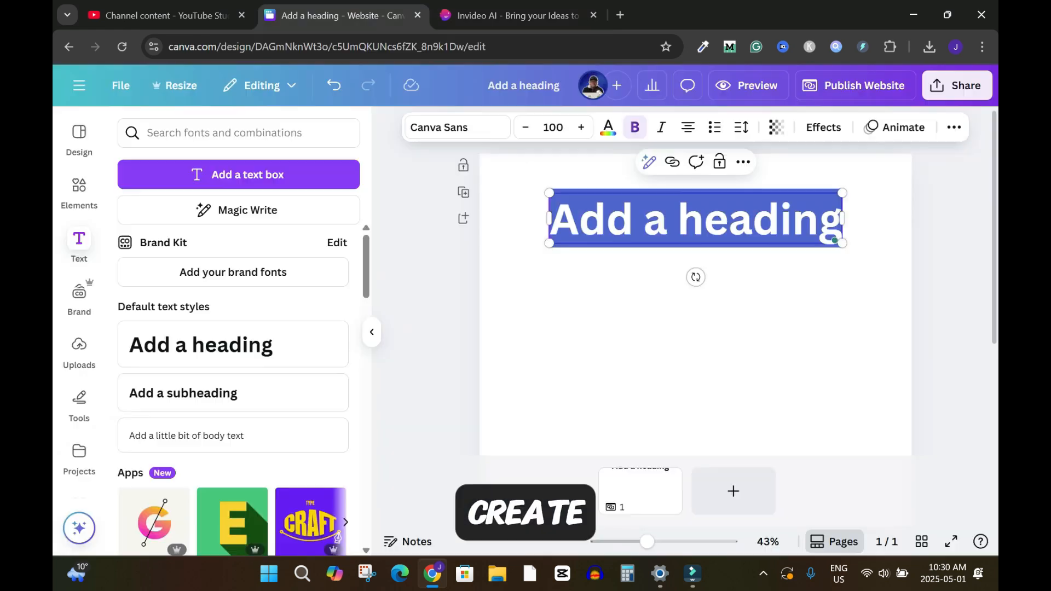
- Replace the placeholder heading with "Make Awesome AI Videos with InVideo AI", then change the word "Make" to "Generate"
type("Mak")
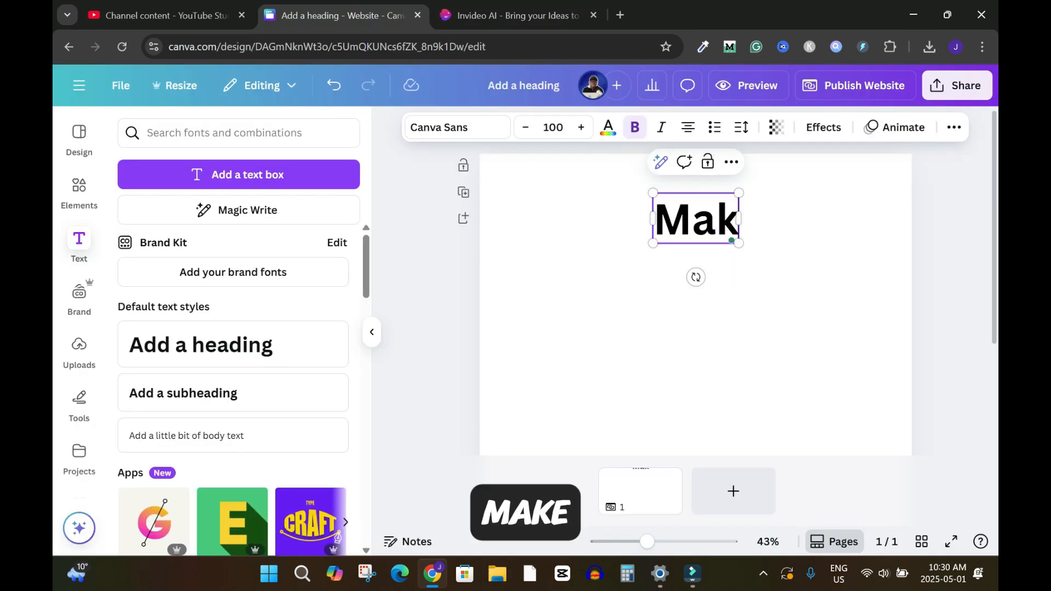
type("e Awesome")
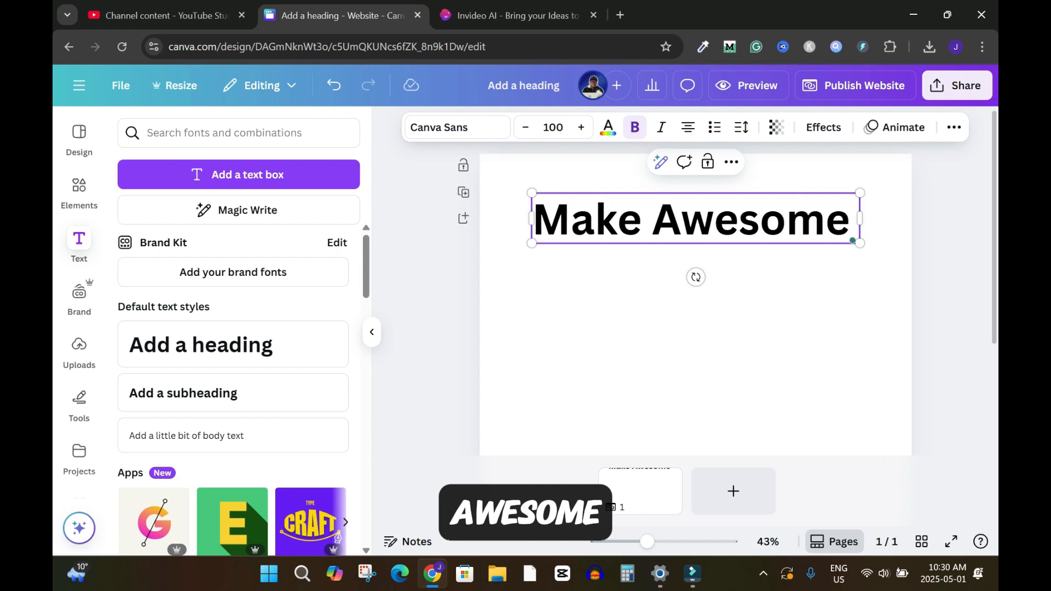
type(" AI Videos with I")
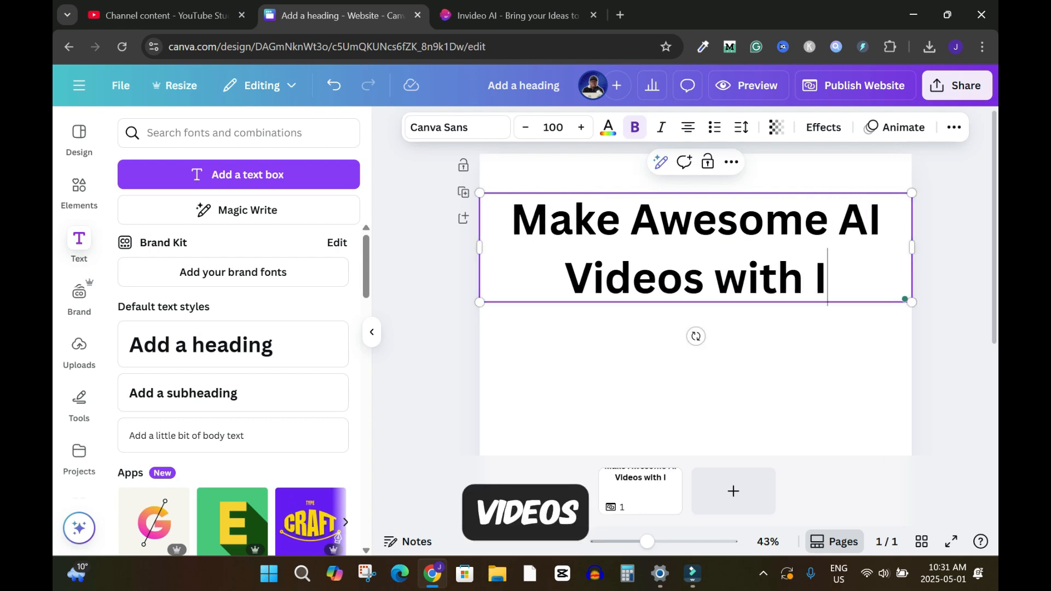
type("nVideo A")
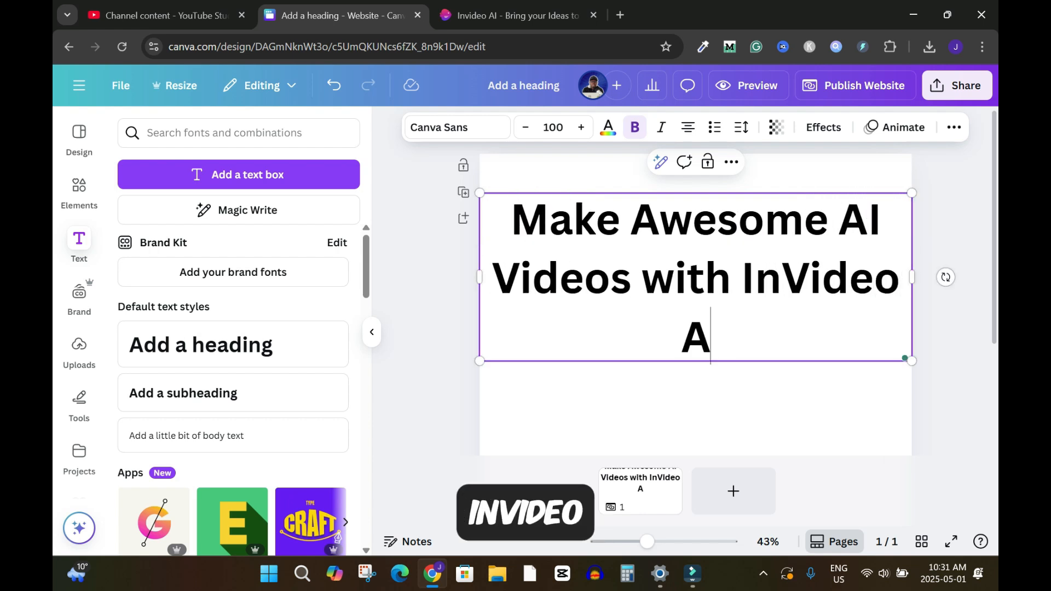
type("I")
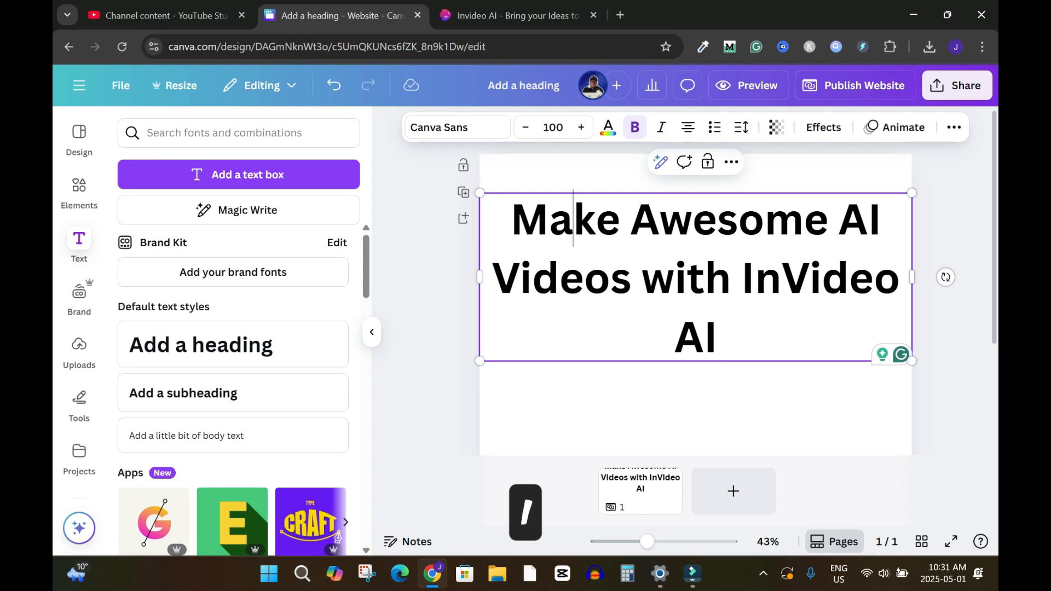
double_click(567, 220)
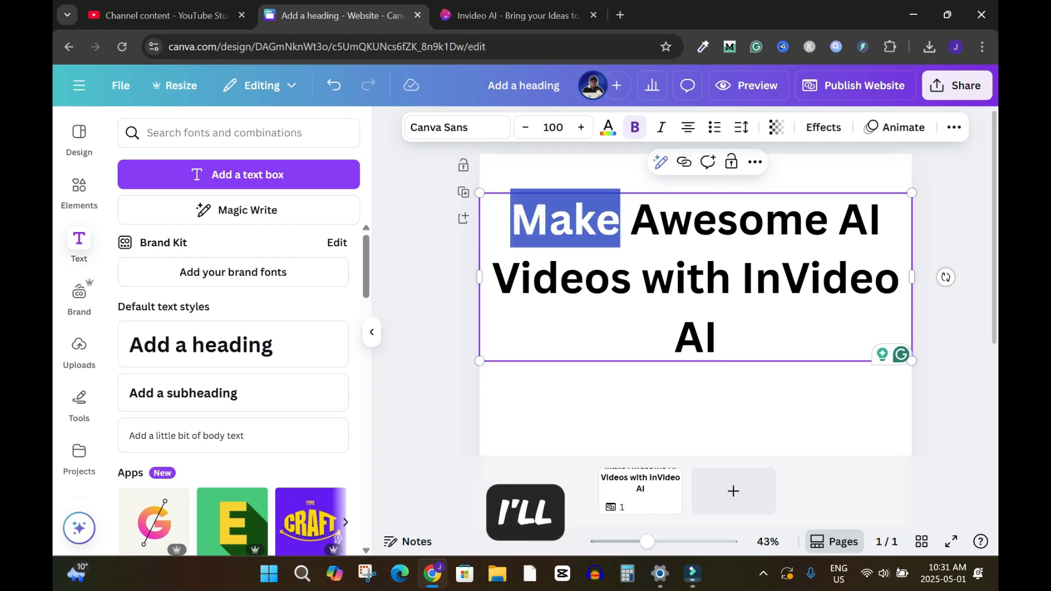
type("generate")
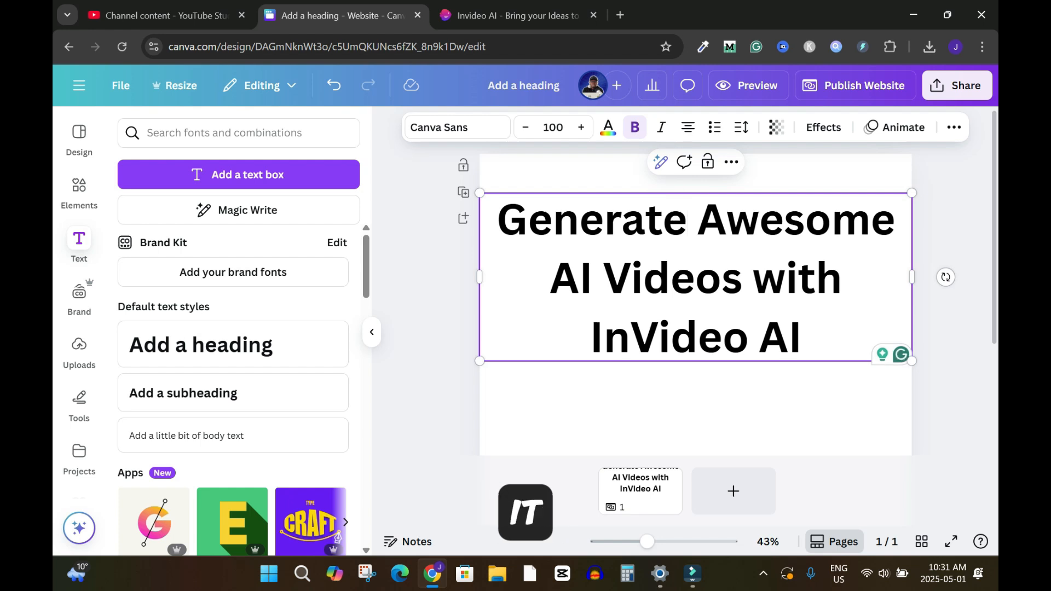
- Scale the heading down to font size 70.3 and centre it horizontally on the page
left_click_drag(911, 360, 786, 312)
mouse_move(630, 252)
left_mouse_down()
mouse_move(703, 241)
mouse_move(694, 252)
mouse_move(630, 252)
left_mouse_up()
mouse_move(785, 253)
left_mouse_down()
mouse_move(910, 256)
mouse_move(781, 252)
left_mouse_up()
left_click_drag(630, 252, 695, 252)
double_click(695, 252)
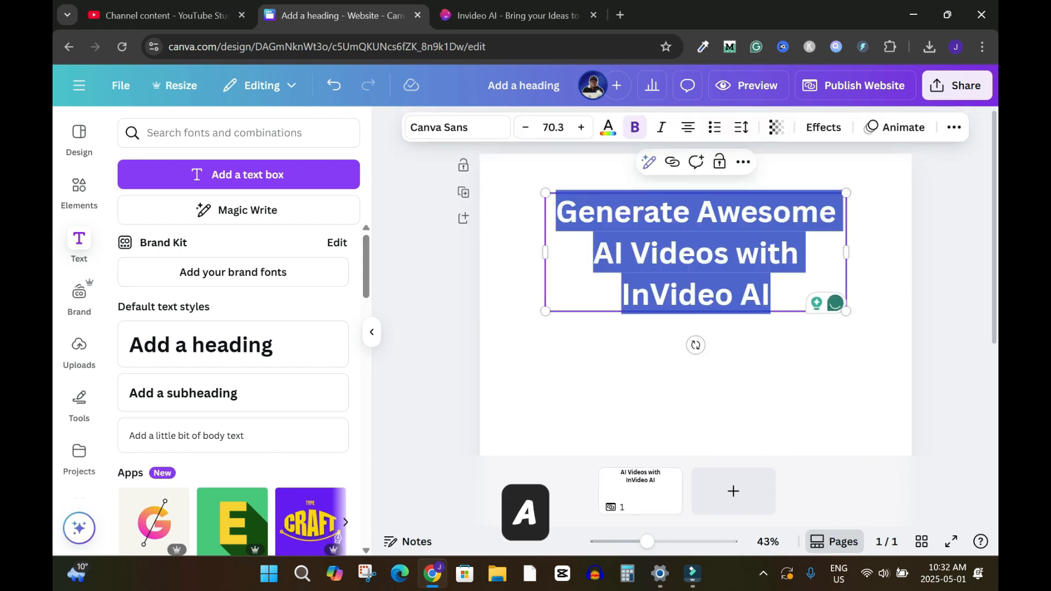
key("Escape")
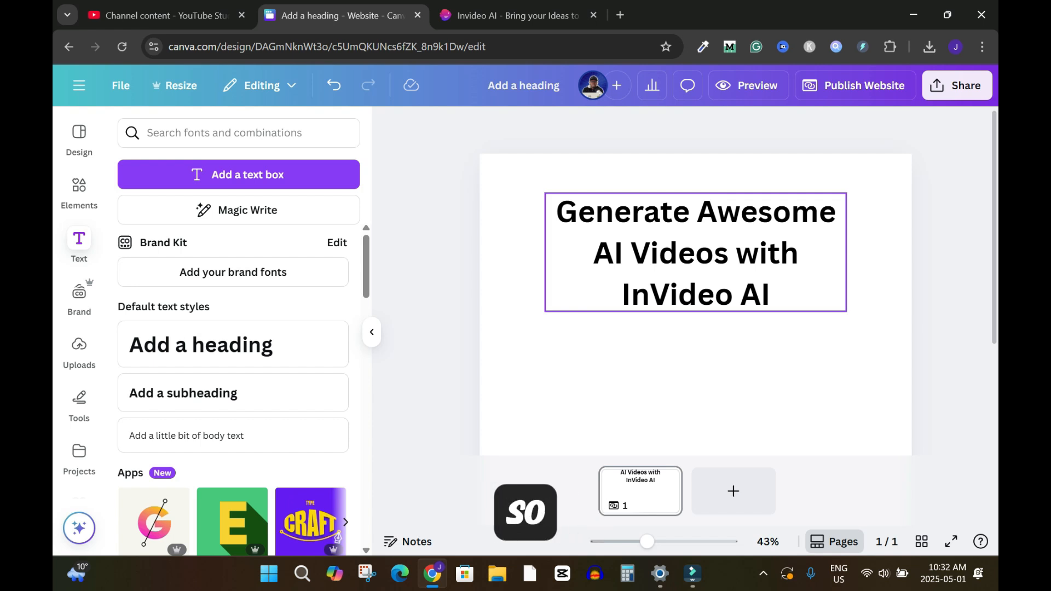
- Tighten the line spacing of the whole three-line heading to 1.04
left_click(672, 211)
key("ctrl+a")
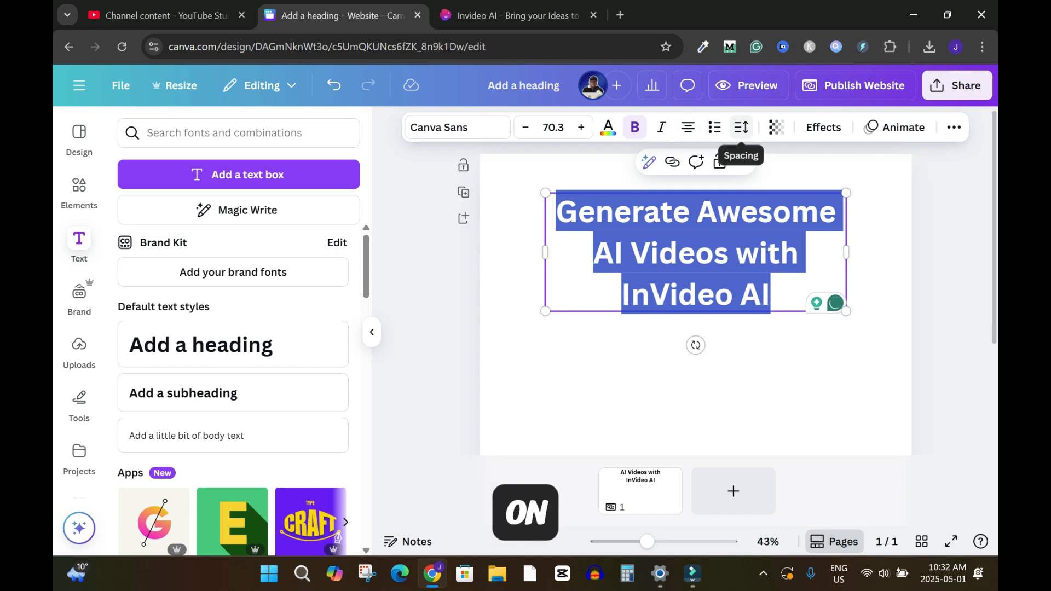
left_click(741, 127)
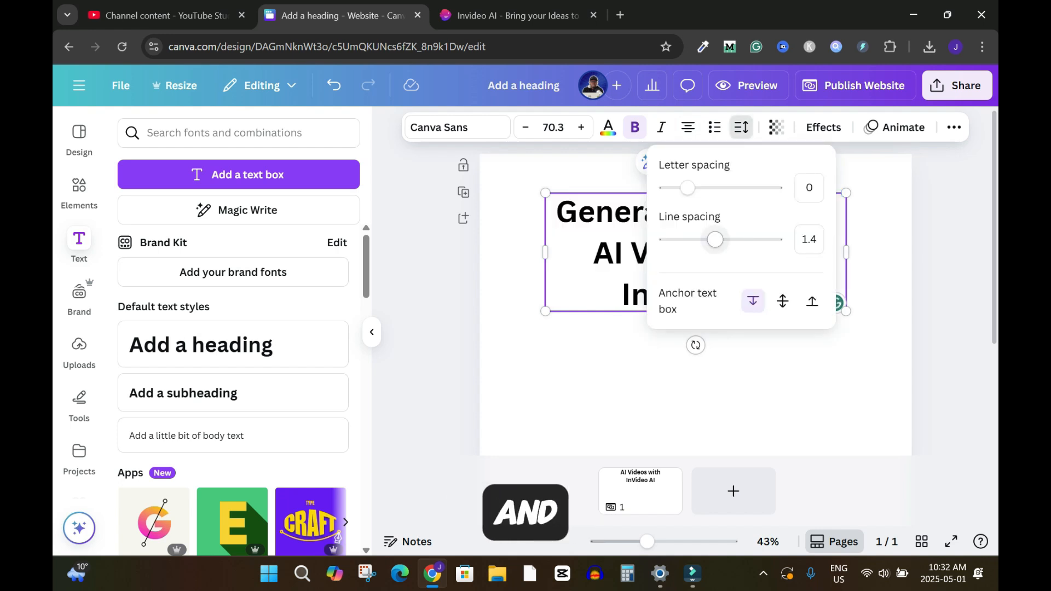
left_click_drag(715, 239, 695, 239)
key("Escape")
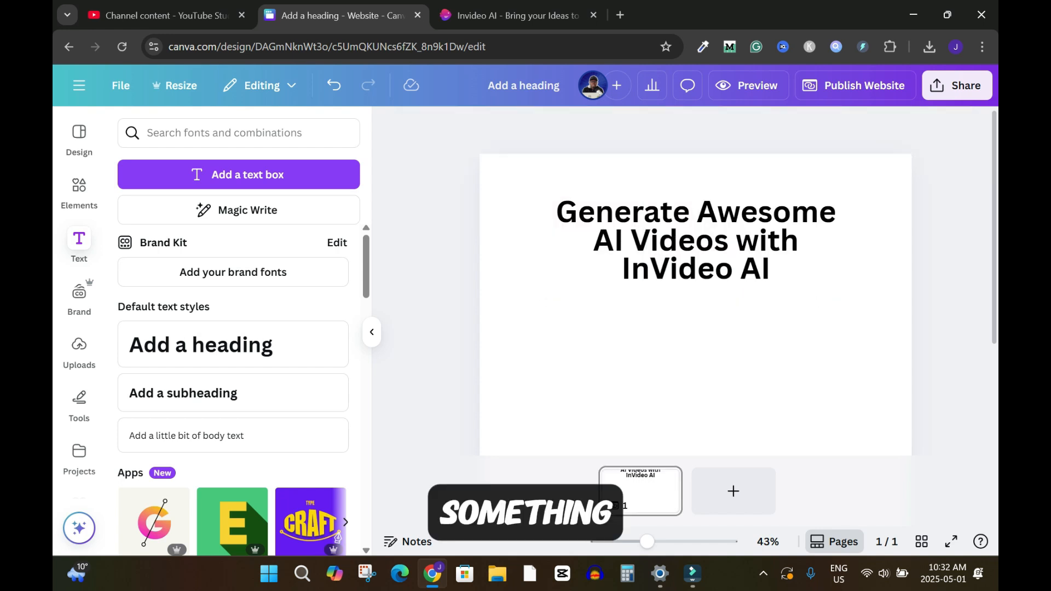
double_click(695, 240)
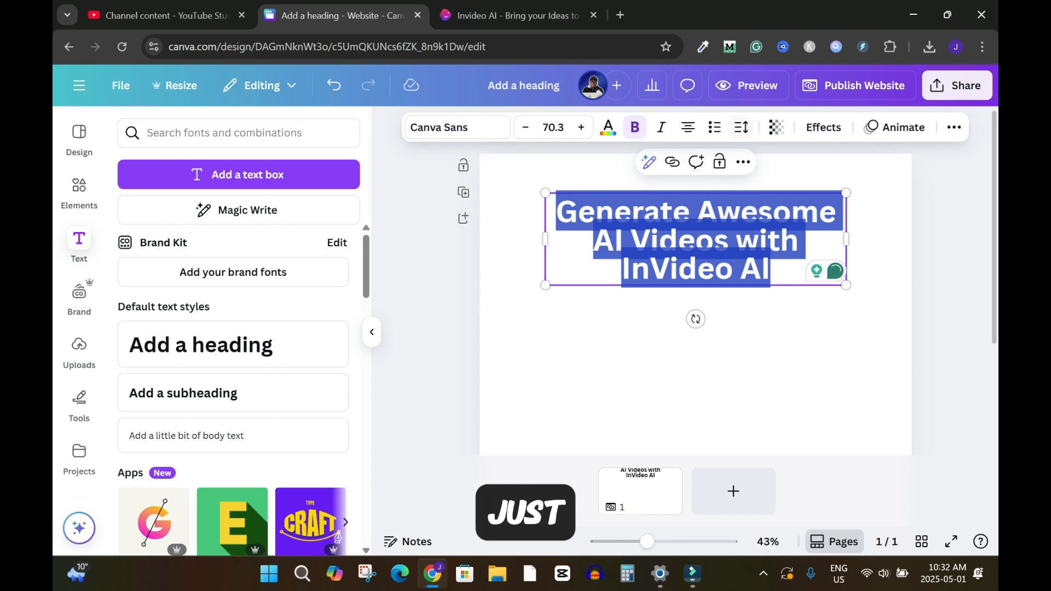
left_click(741, 127)
left_click_drag(692, 239, 695, 240)
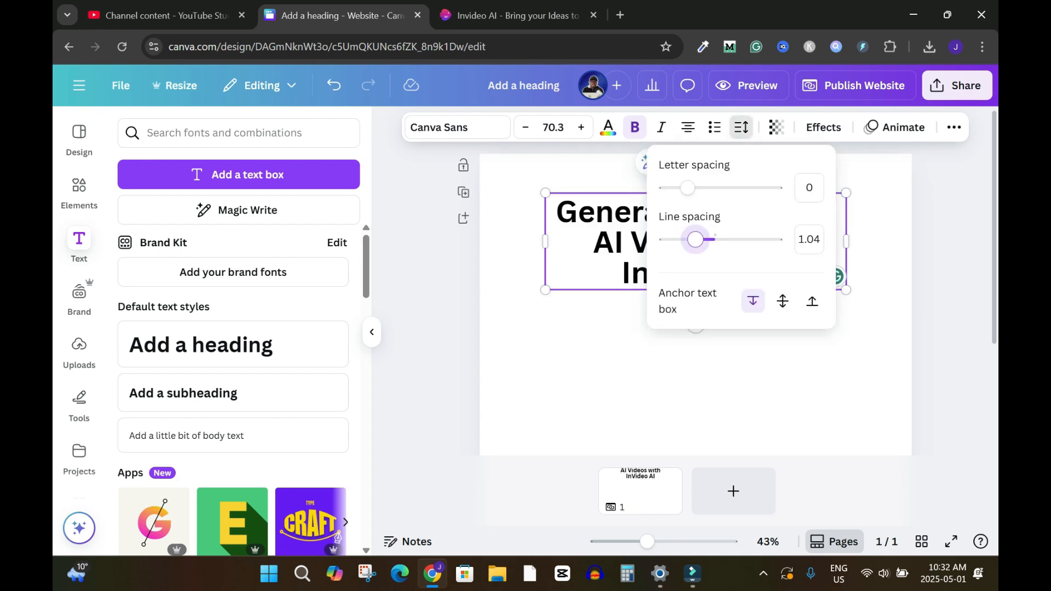
key("Escape")
key("Escape")
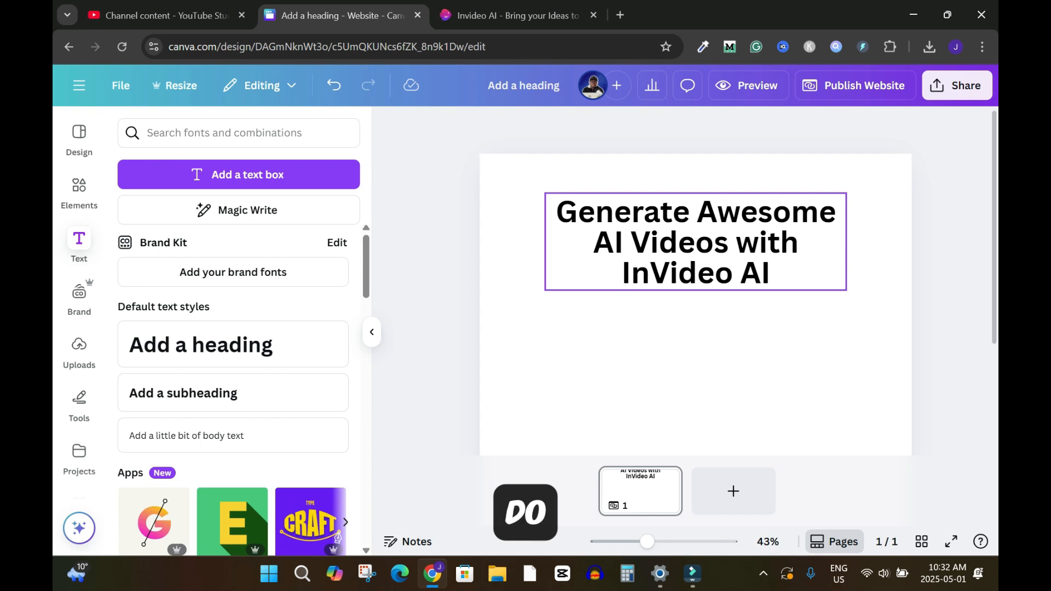
- Switch to the invideo AI homepage to compare its headline layout and return to the Canva website design
left_click(516, 16)
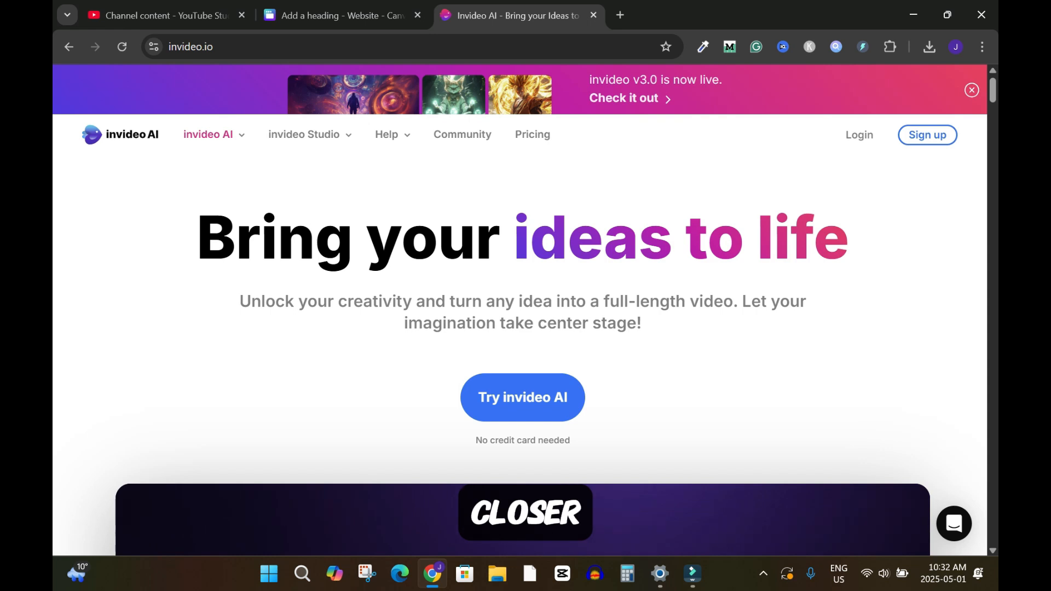
left_click(343, 15)
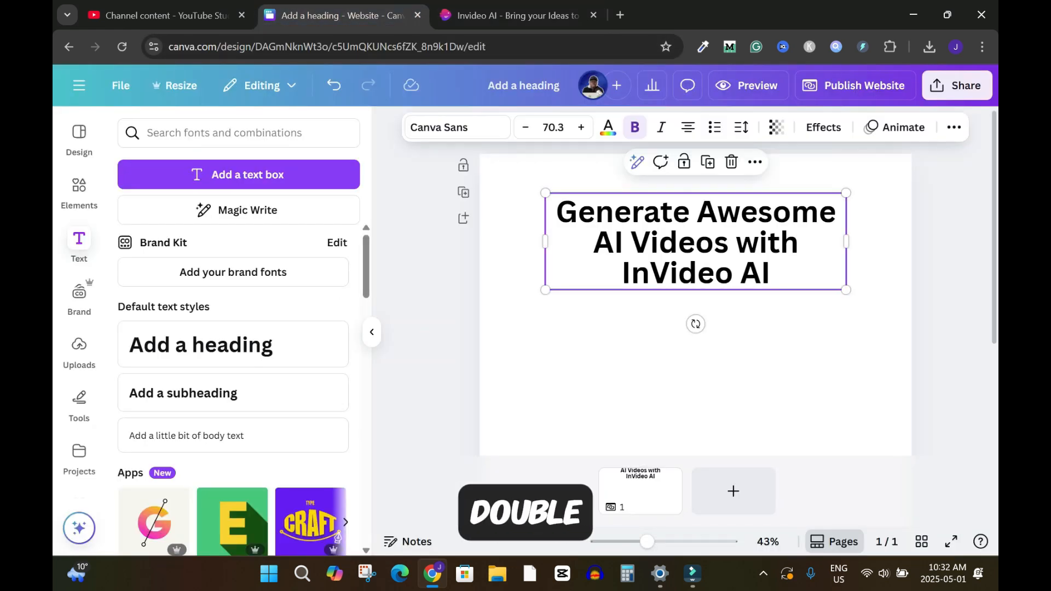
- Change the text colour of the entire three-line heading to the solid violet #5E17EB
double_click(695, 242)
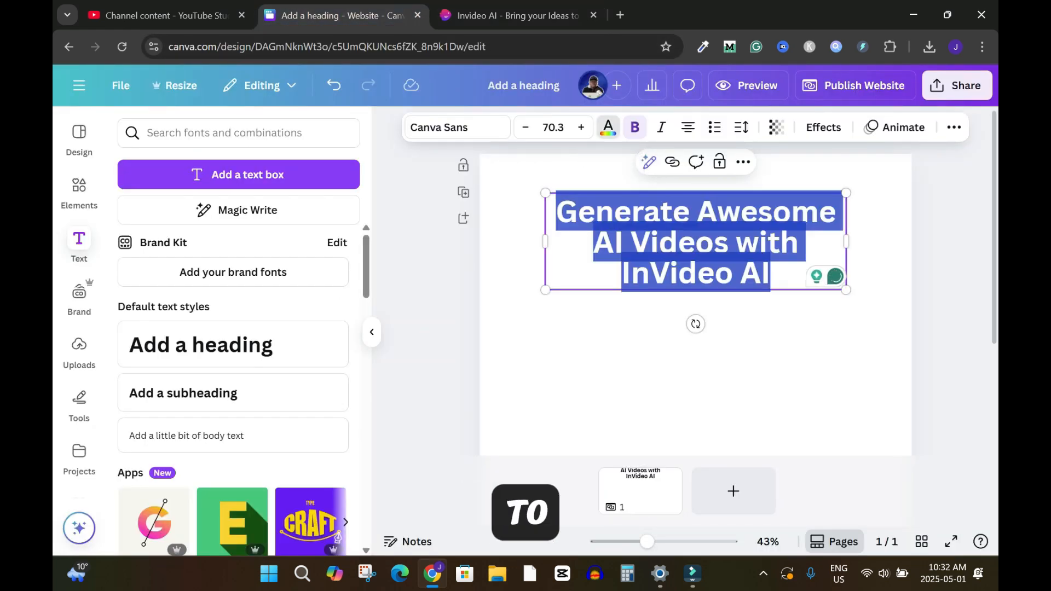
left_click(608, 127)
left_click(332, 481)
left_click(695, 383)
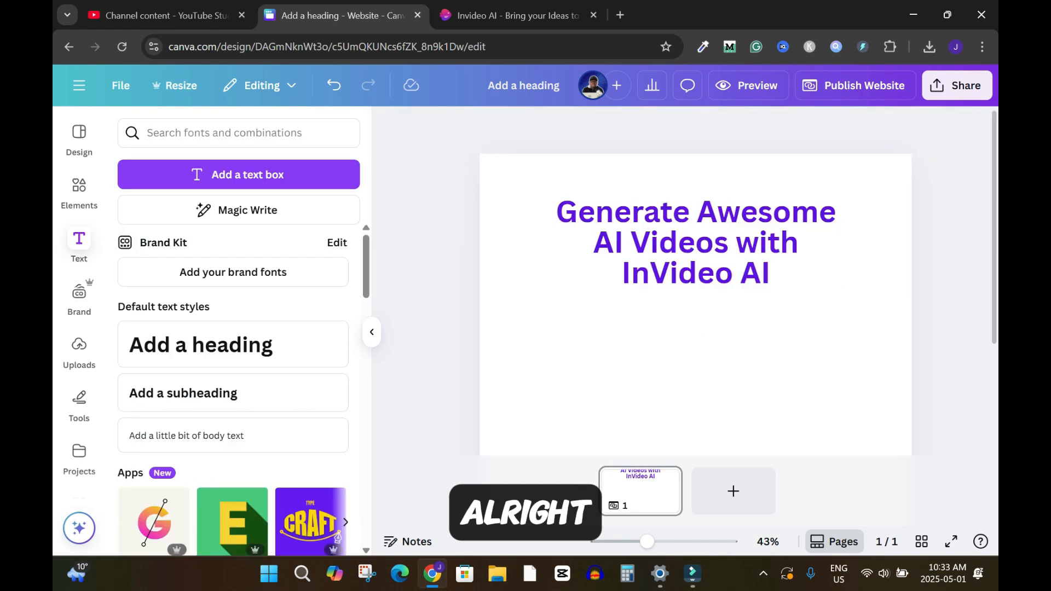
- Switch to the invideo AI homepage, sample its pink with ColorZilla, and return to the Canva website design
left_click(515, 16)
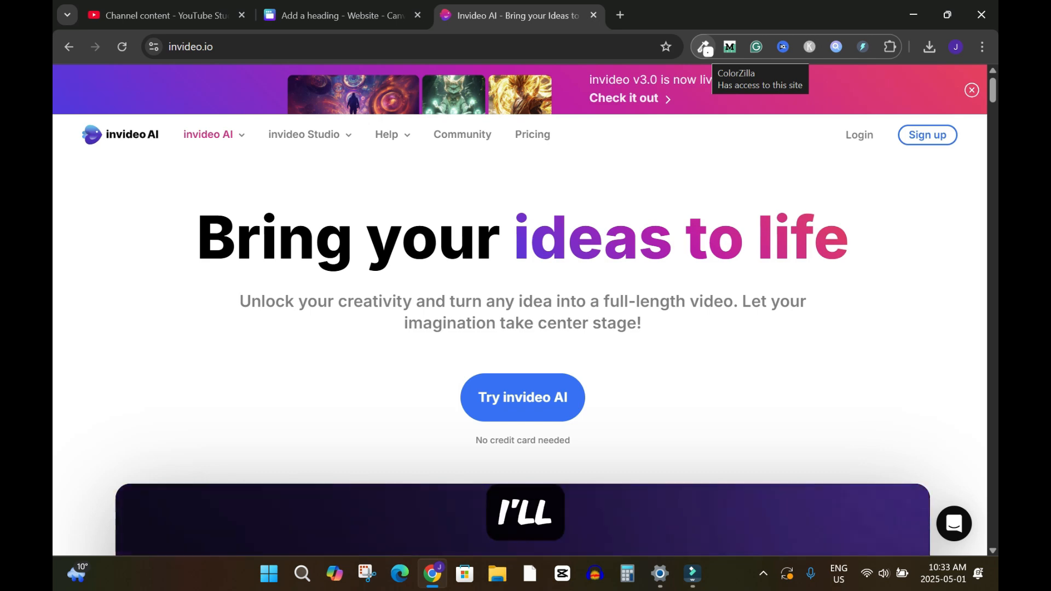
left_click(705, 48)
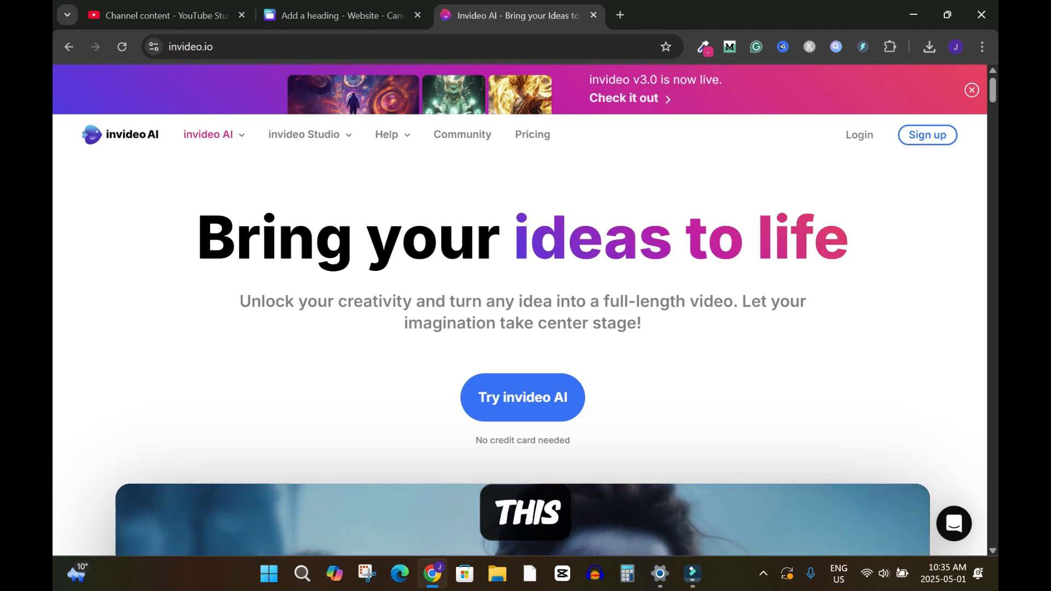
left_click(342, 15)
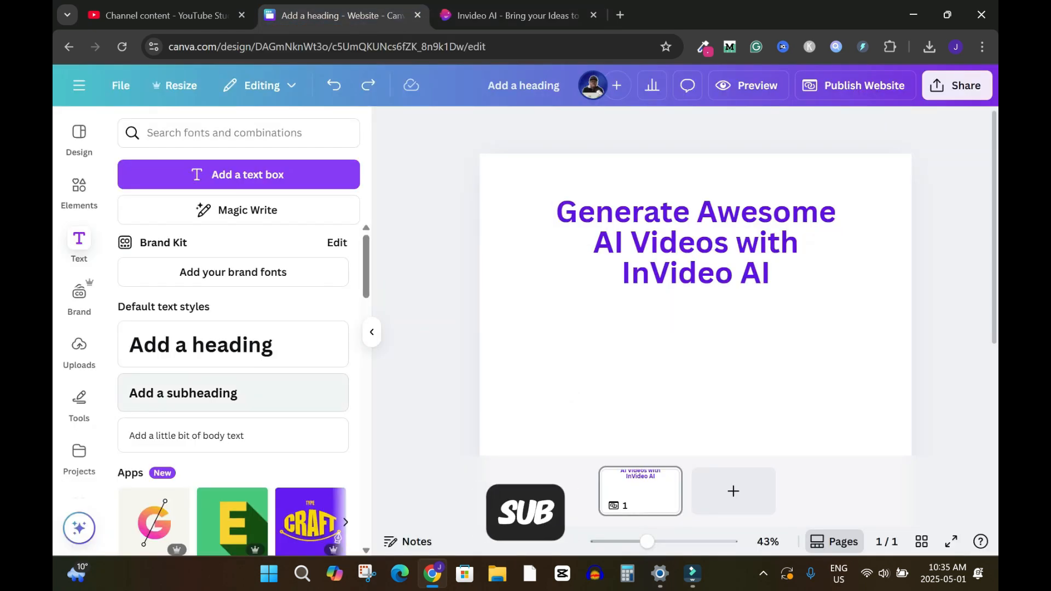
left_click(184, 393)
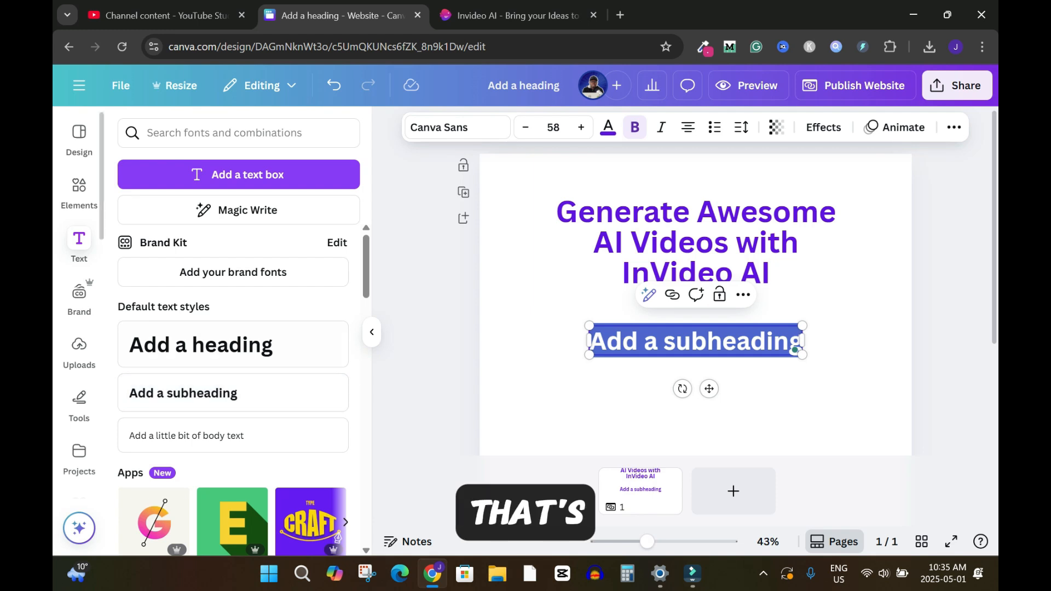
left_click(536, 386)
left_click_drag(696, 342, 695, 319)
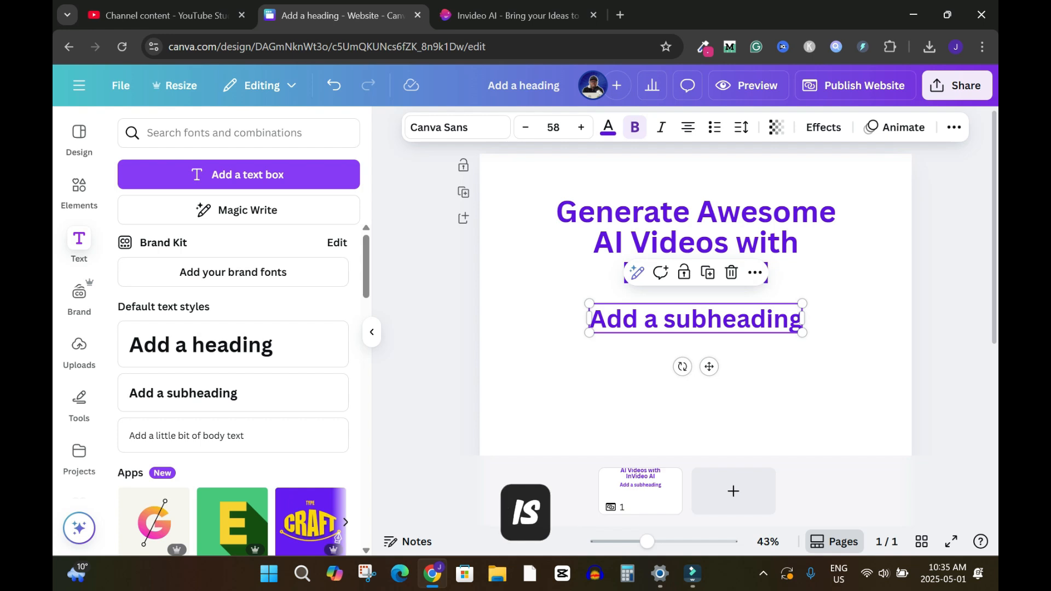
left_click(333, 85)
left_click(334, 85)
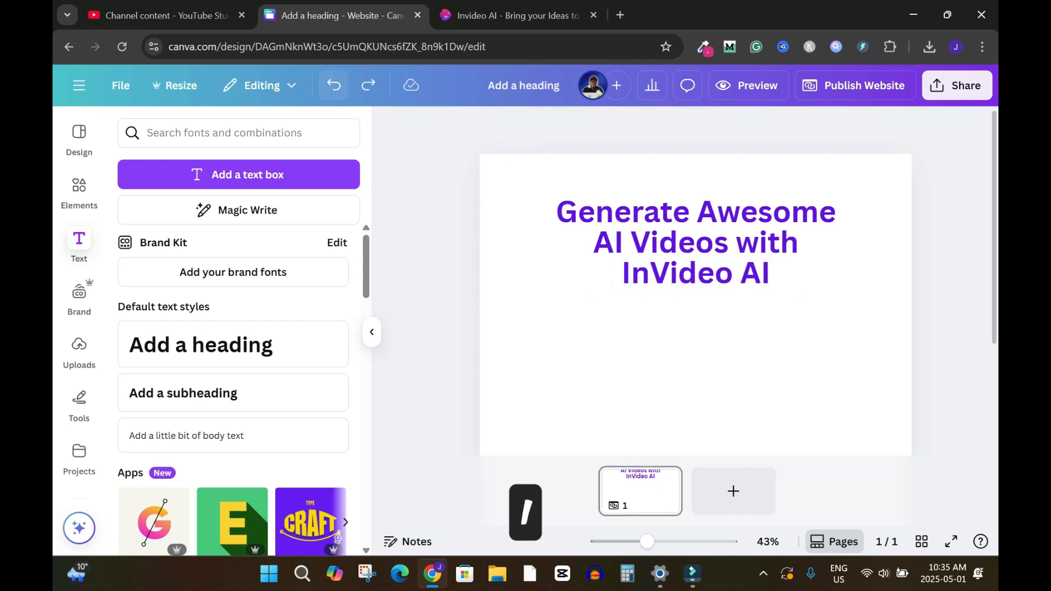
- Add a body text box below the heading, then check the invideo AI homepage's subheadline and return to the Canva design
left_click(187, 435)
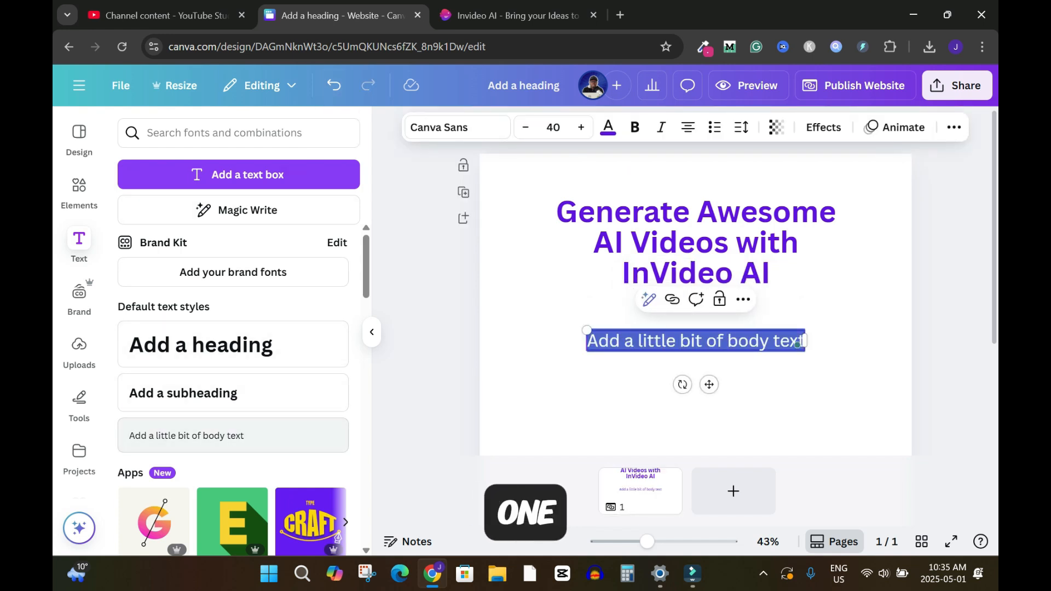
key("ctrl+Tab")
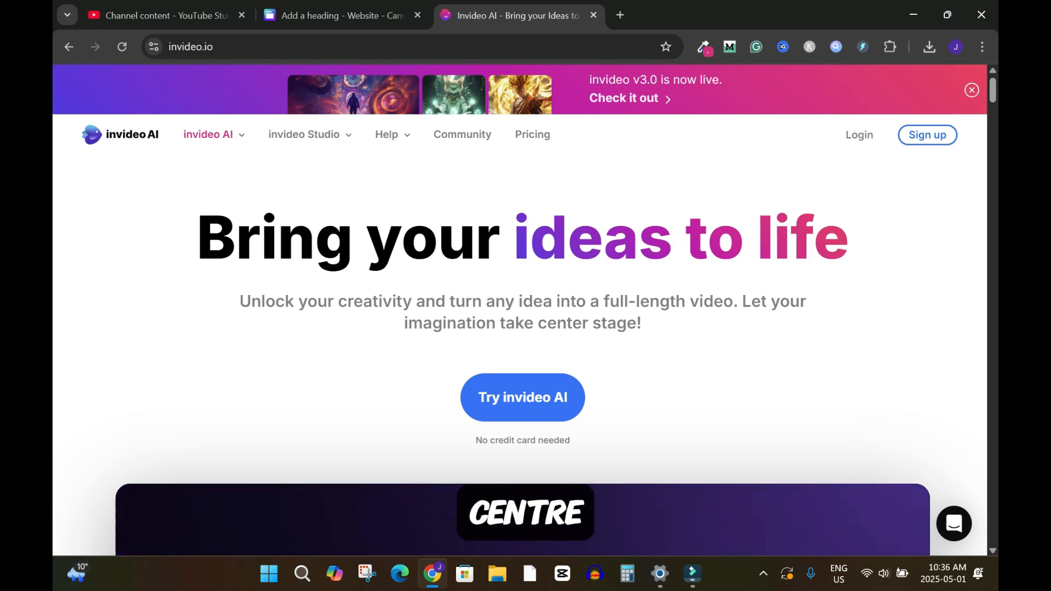
left_click(343, 15)
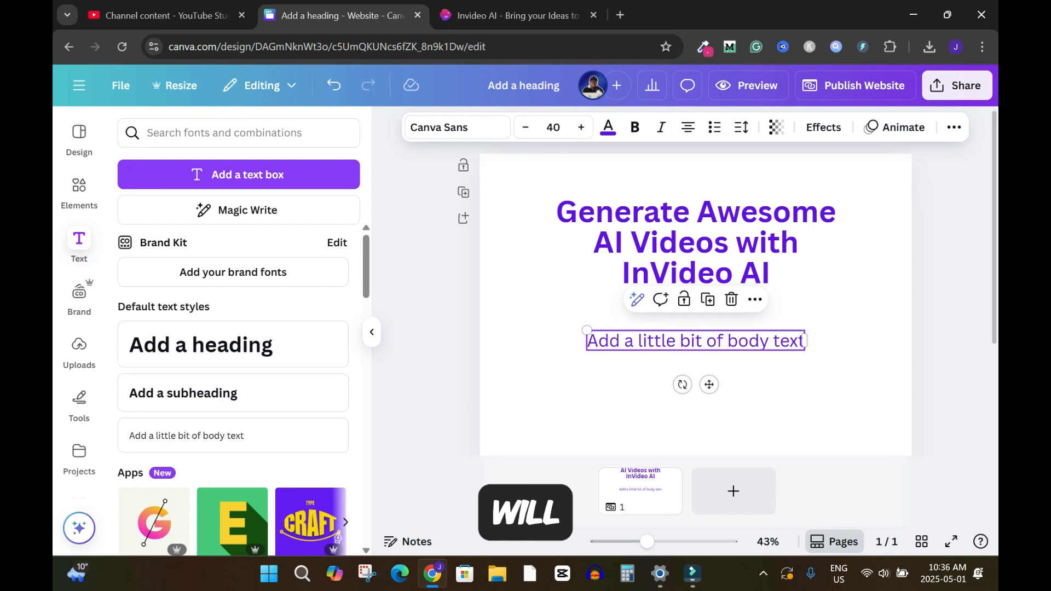
double_click(798, 344)
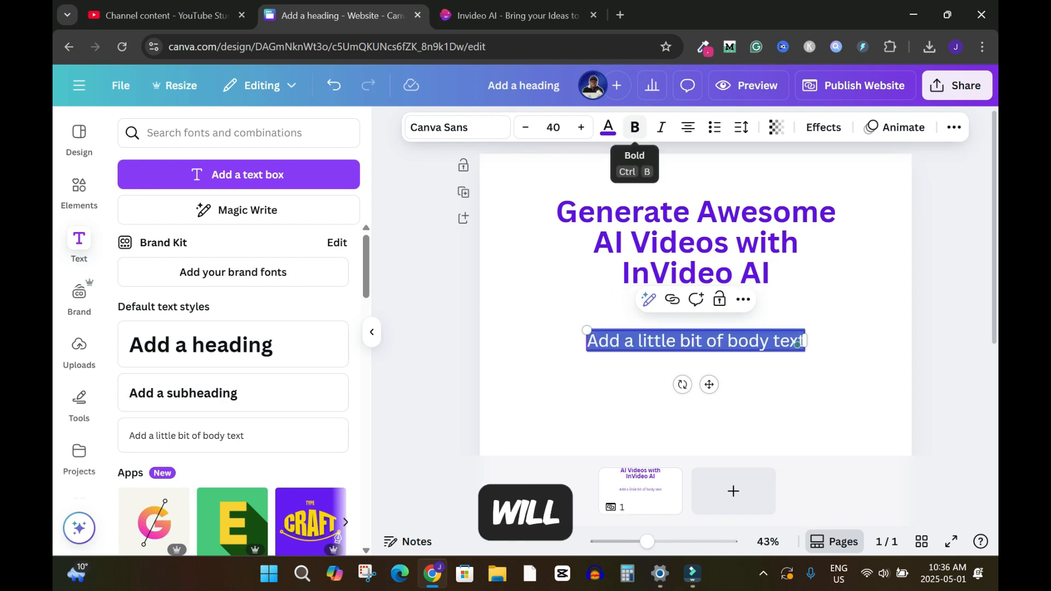
left_click(608, 127)
left_click(135, 239)
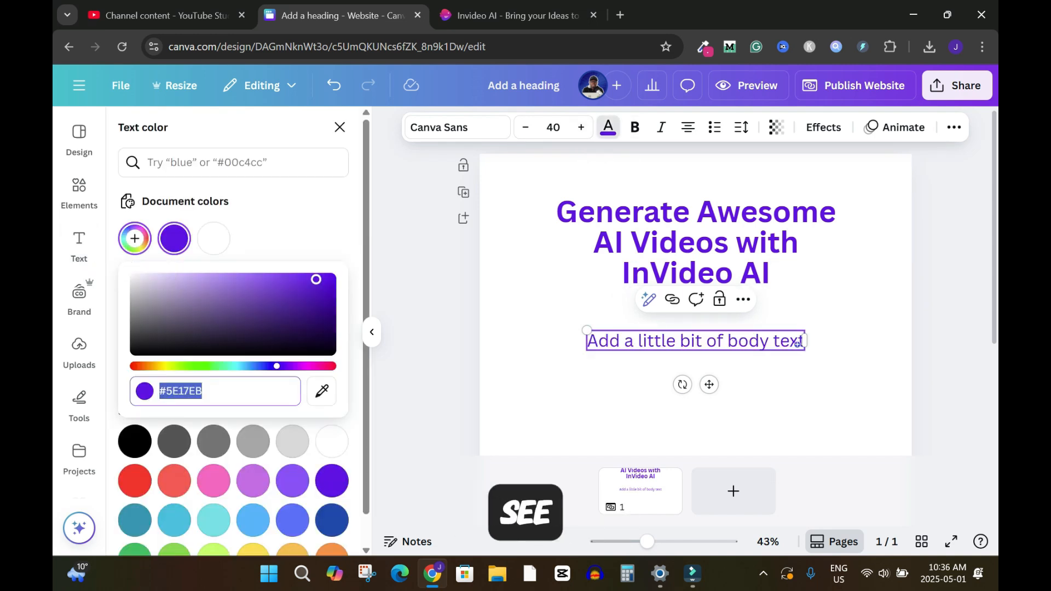
left_click(427, 351)
- Replace the placeholder body text with "Turn your ideas into a beautiful social media video in minutes."
double_click(716, 341)
left_click(738, 341)
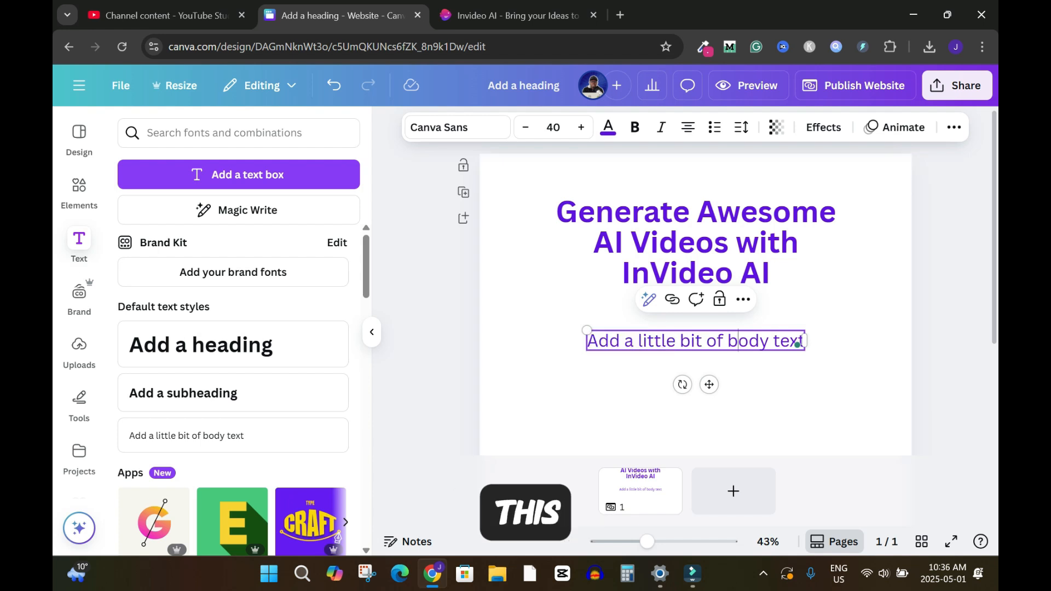
key("ctrl+a")
type("Turn your idea")
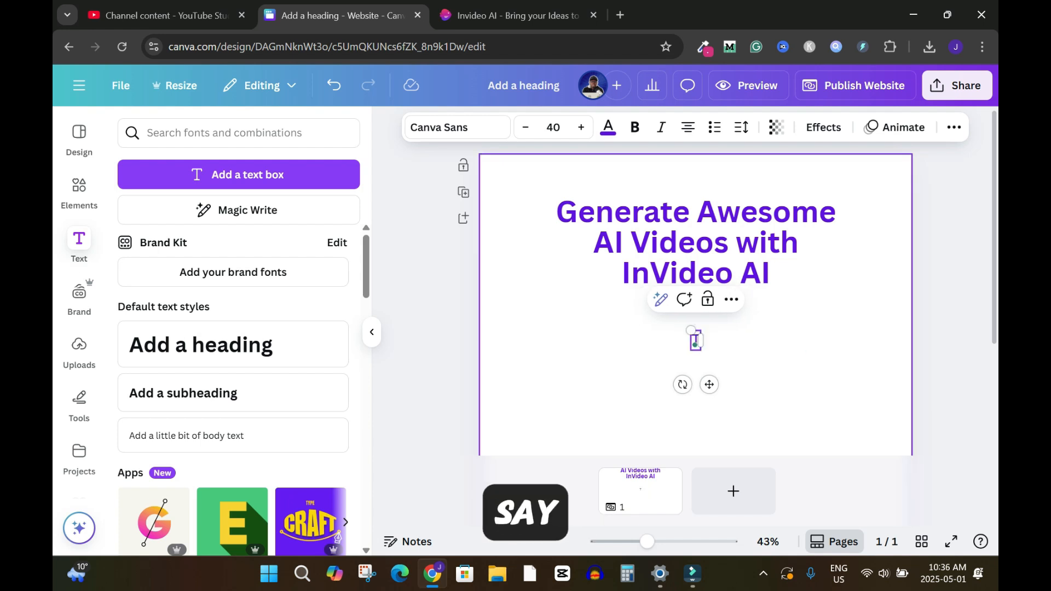
type("s in")
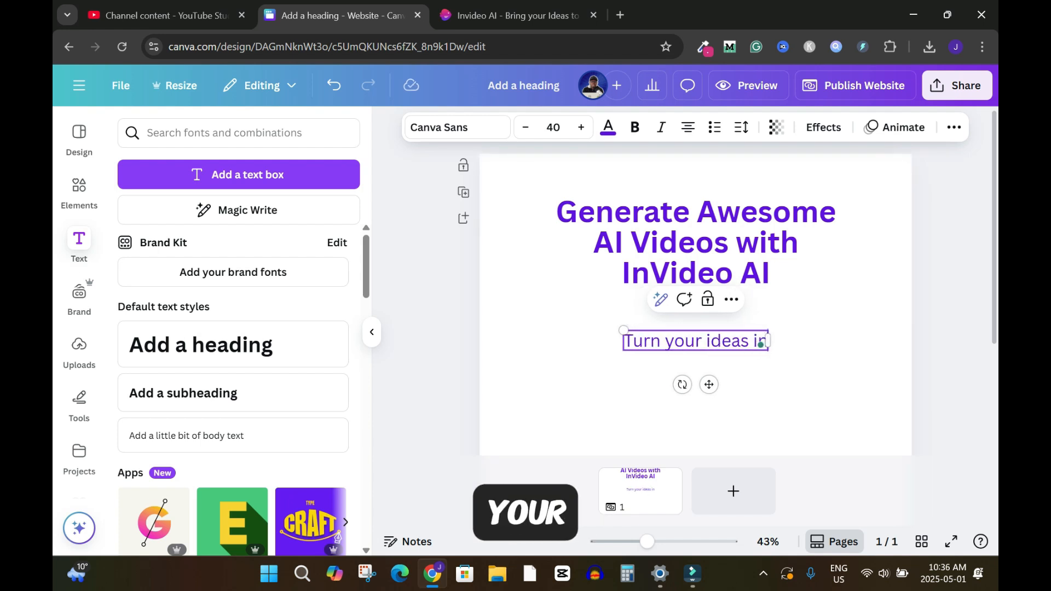
type("to a beaut")
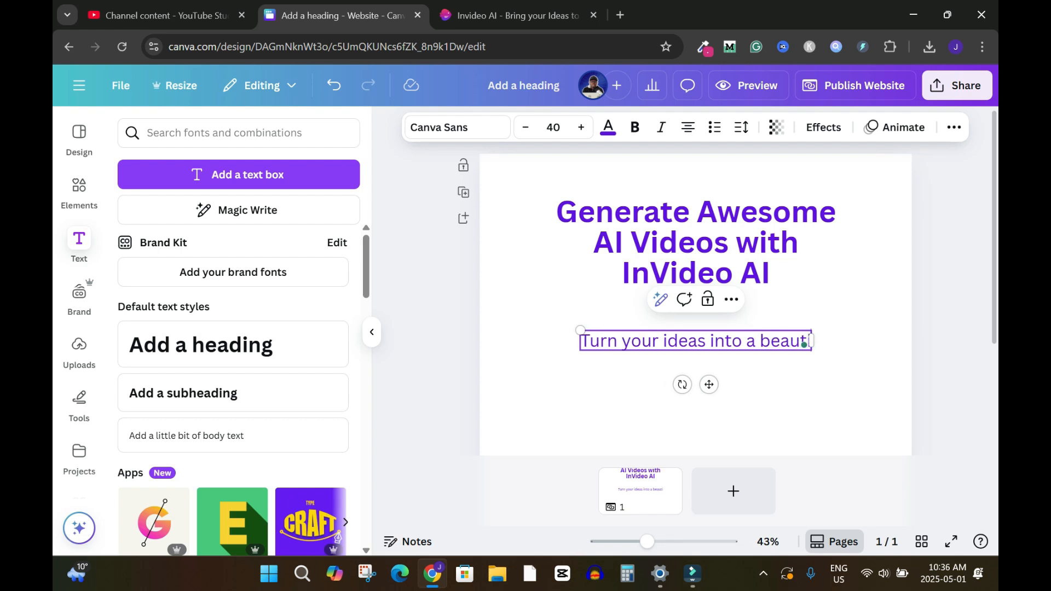
type("iful soc")
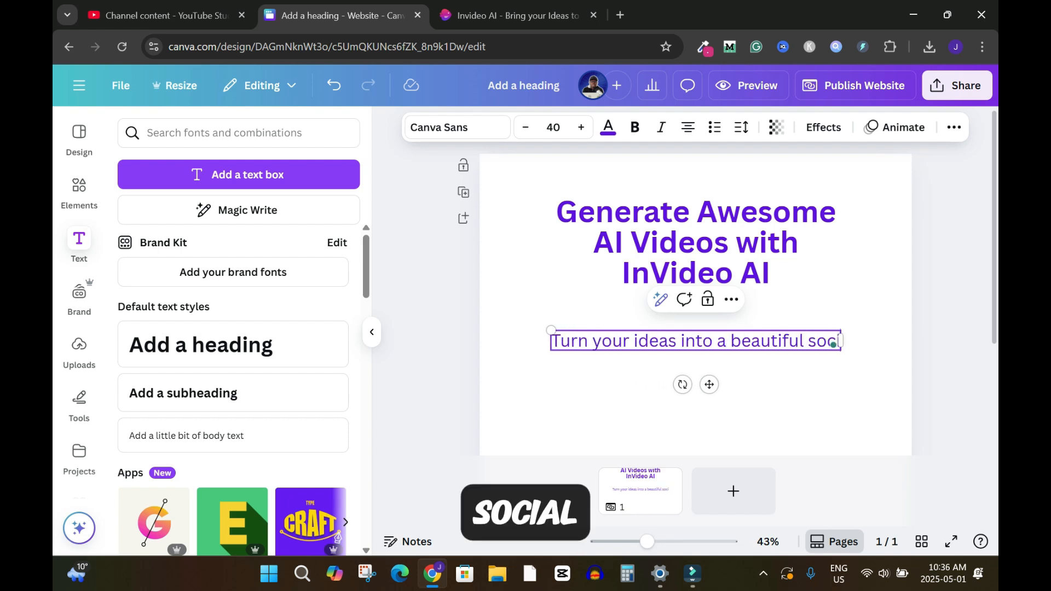
type("ial media video")
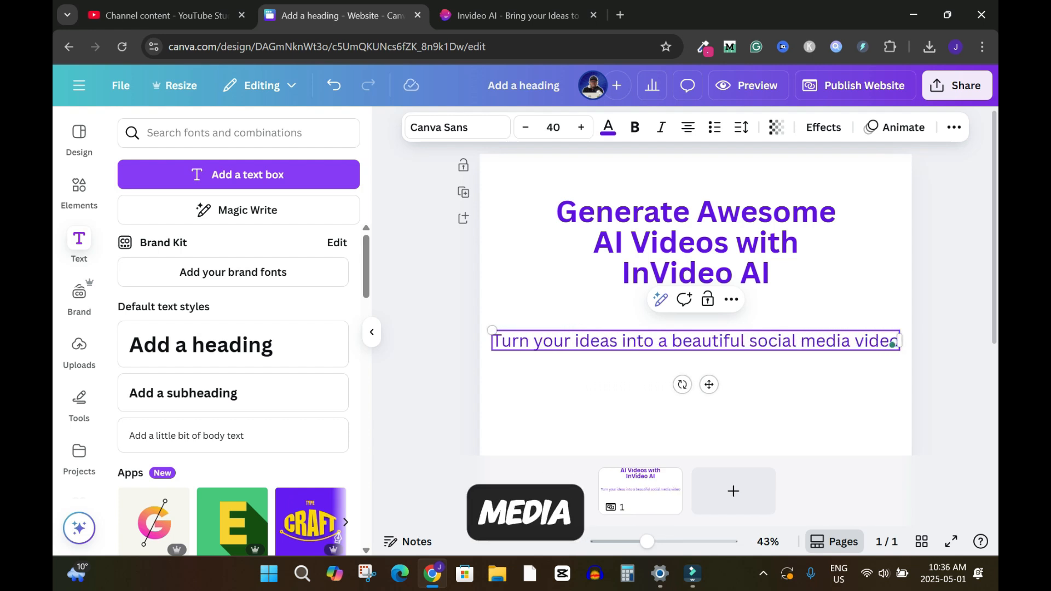
type(" in minutes.")
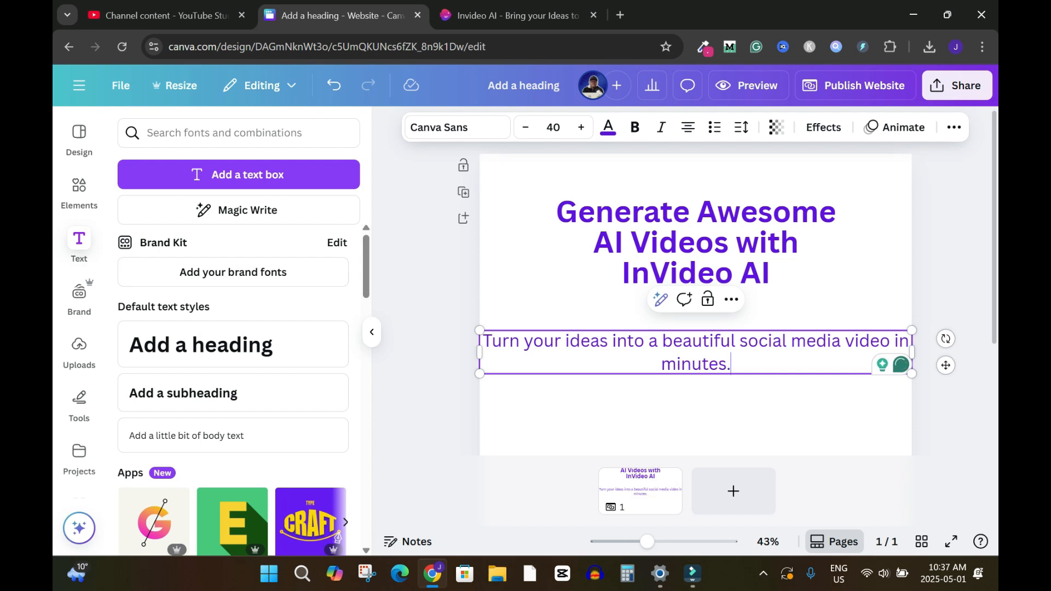
- Narrow the body text box so its sentence wraps onto two balanced lines, and centre it closely beneath the heading
left_click_drag(883, 353, 770, 354)
left_click_drag(624, 353, 696, 329)
left_click(706, 392)
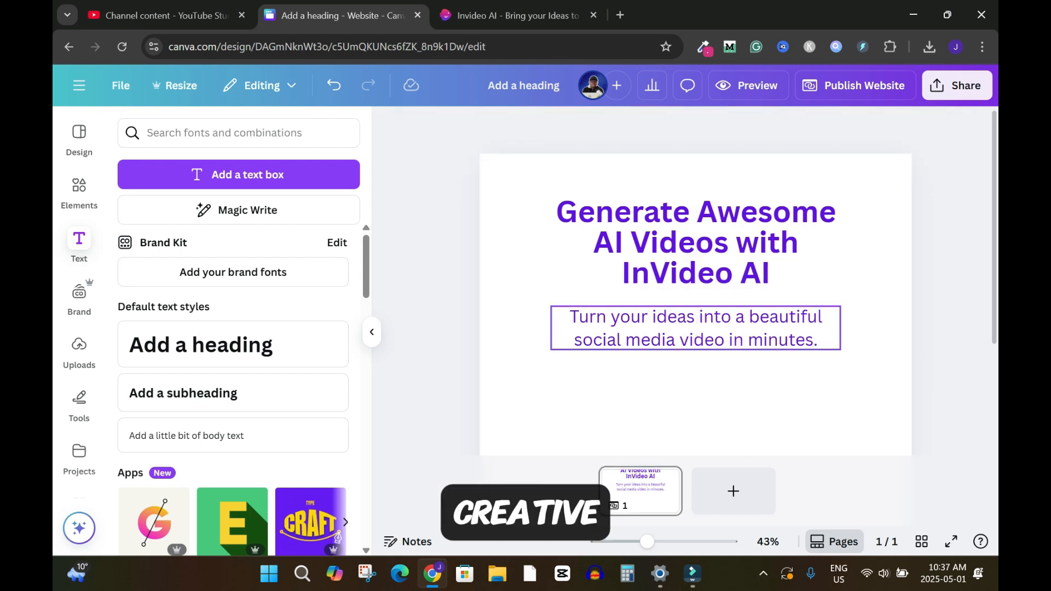
- Switch to the invideo AI homepage and copy the pink #DB2C8C from its gradient banner with the ColorZilla page colour picker
double_click(696, 328)
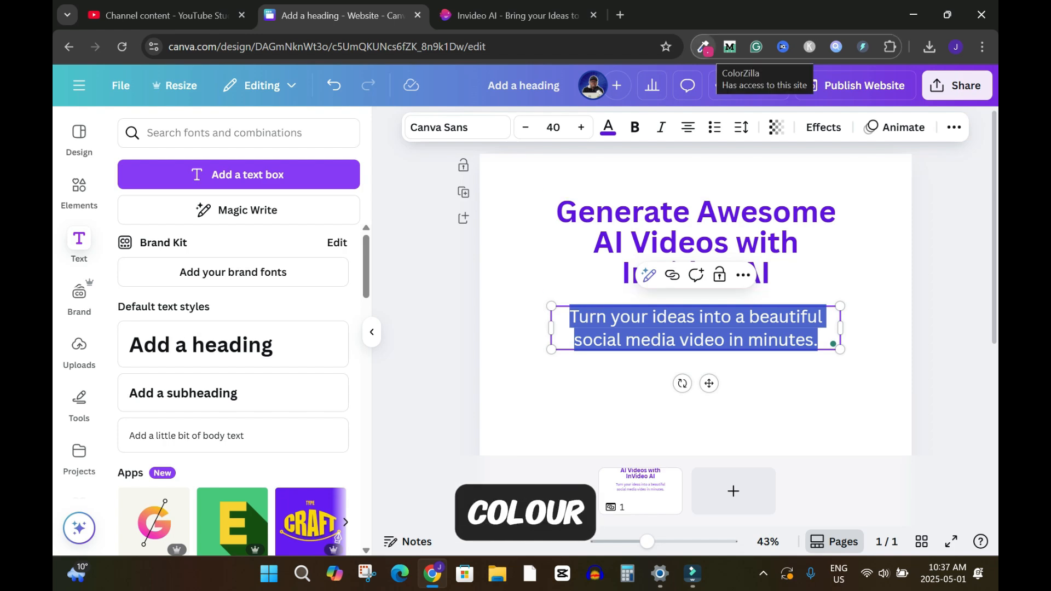
left_click(704, 47)
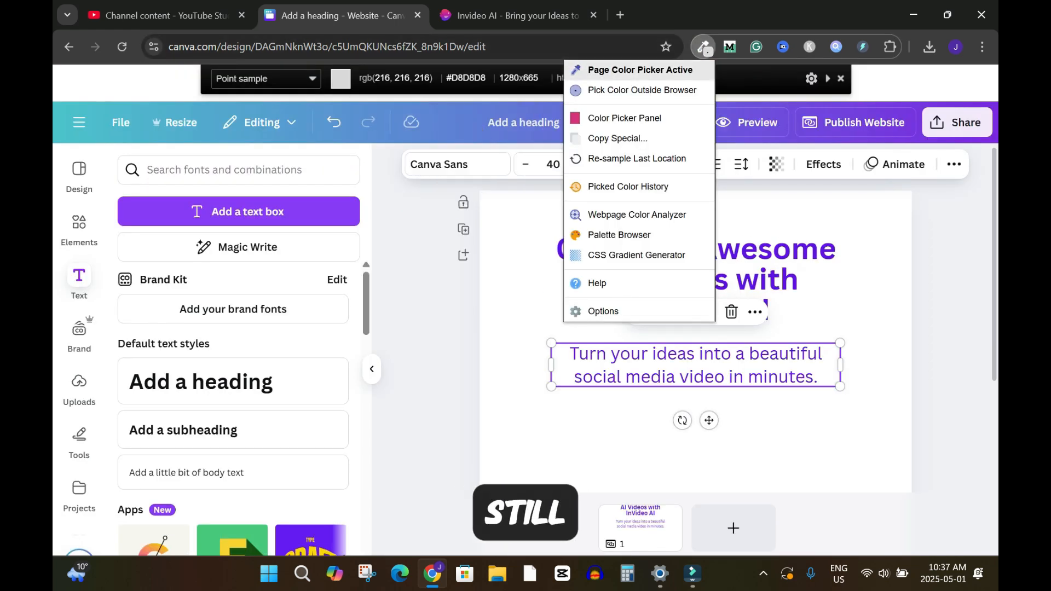
left_click(517, 15)
left_click(703, 47)
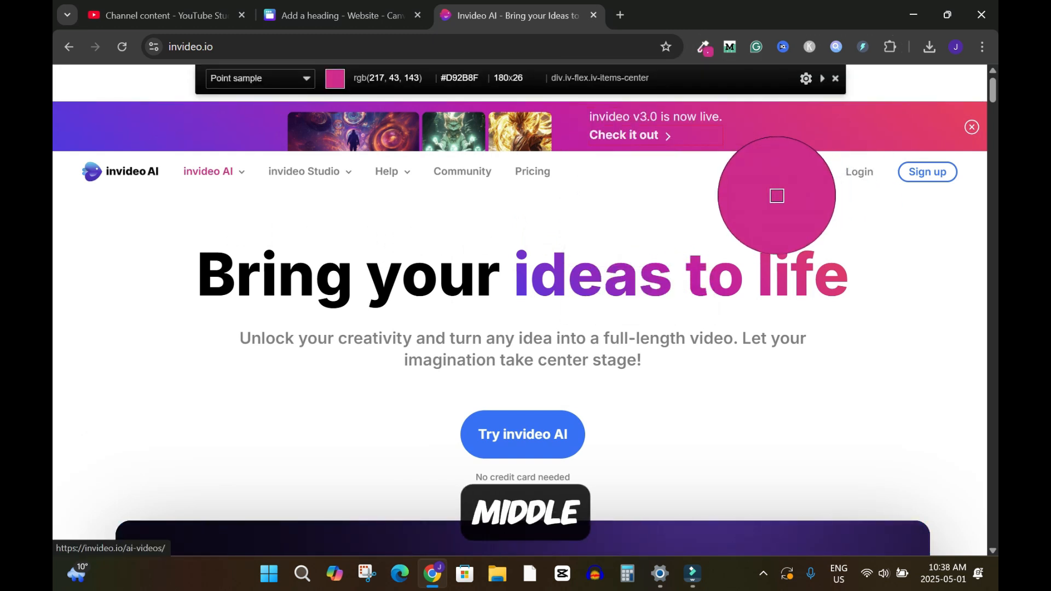
left_click(788, 188)
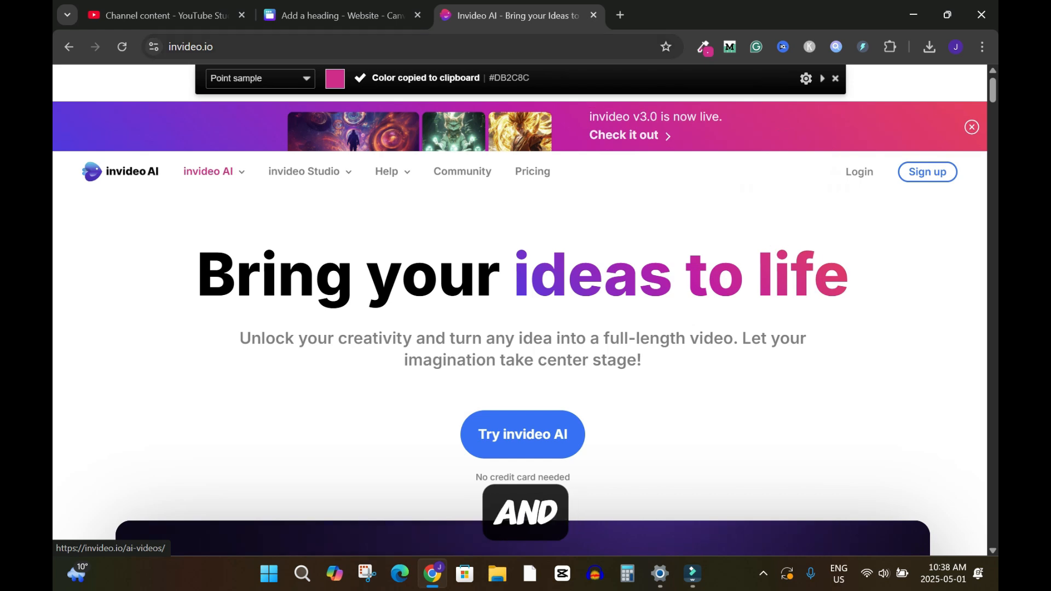
- Return to the Canva design and set the two-line body text's colour to the copied #DB2C8C
left_click(344, 16)
double_click(695, 329)
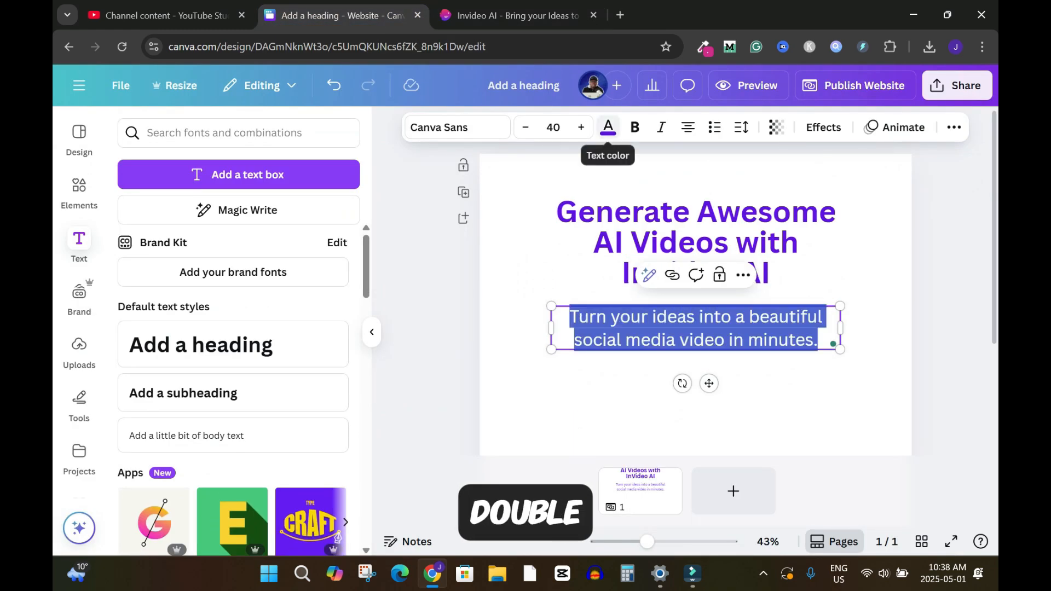
left_click(608, 127)
left_click(607, 127)
left_click(607, 127)
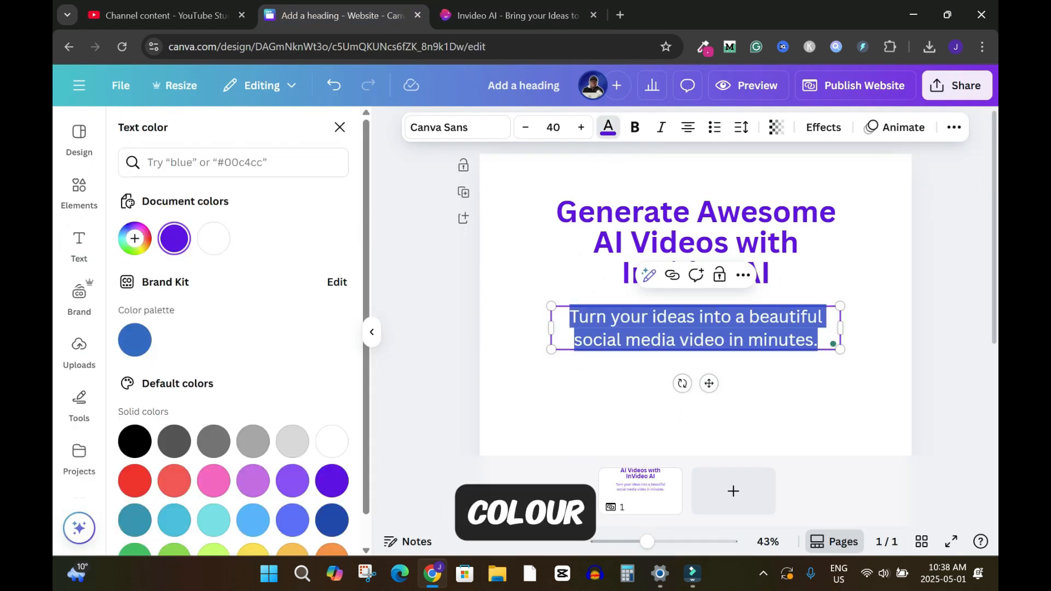
left_click(135, 238)
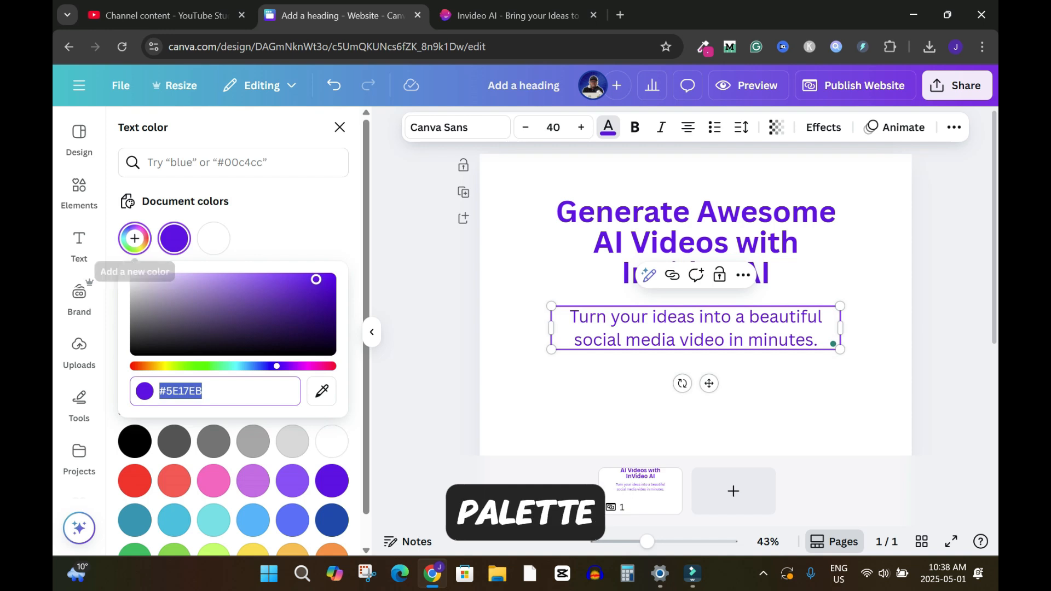
key("ctrl+v")
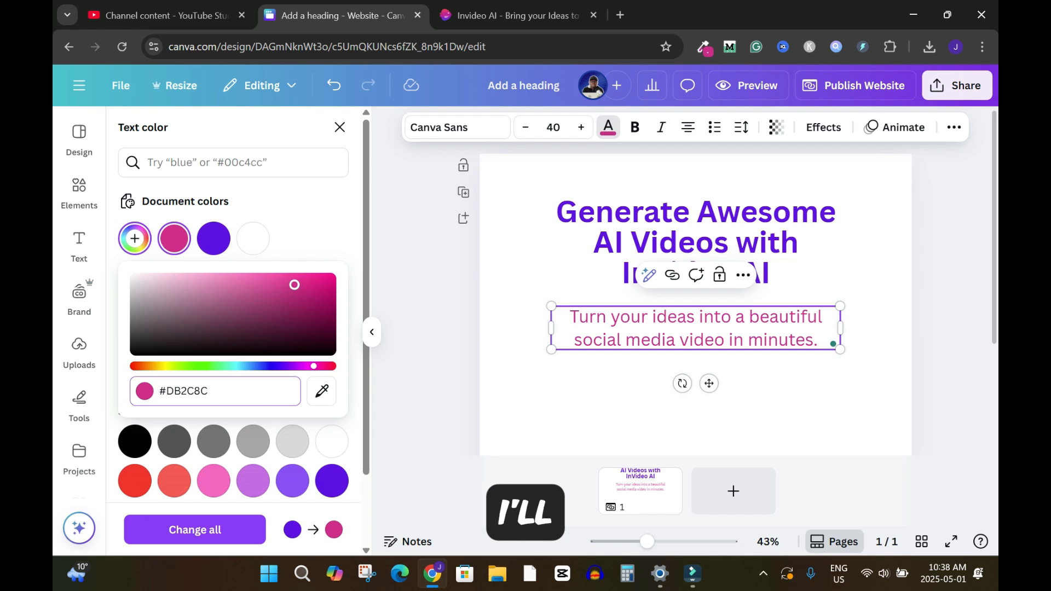
- Shift the body text's colour to the more saturated pink #DF2189 and make the text bold
left_click(294, 286)
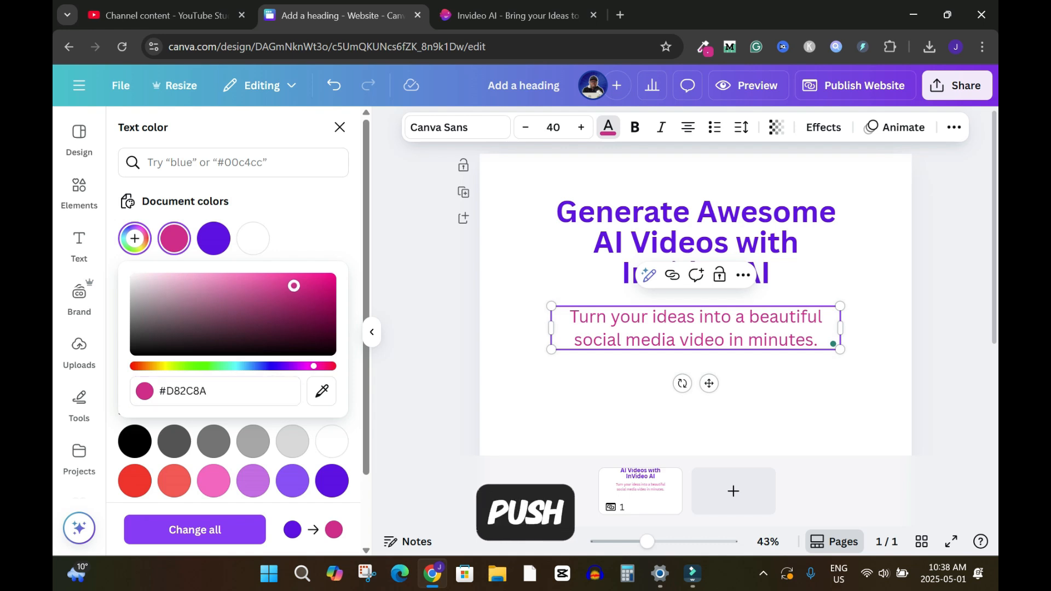
left_click_drag(294, 286, 305, 283)
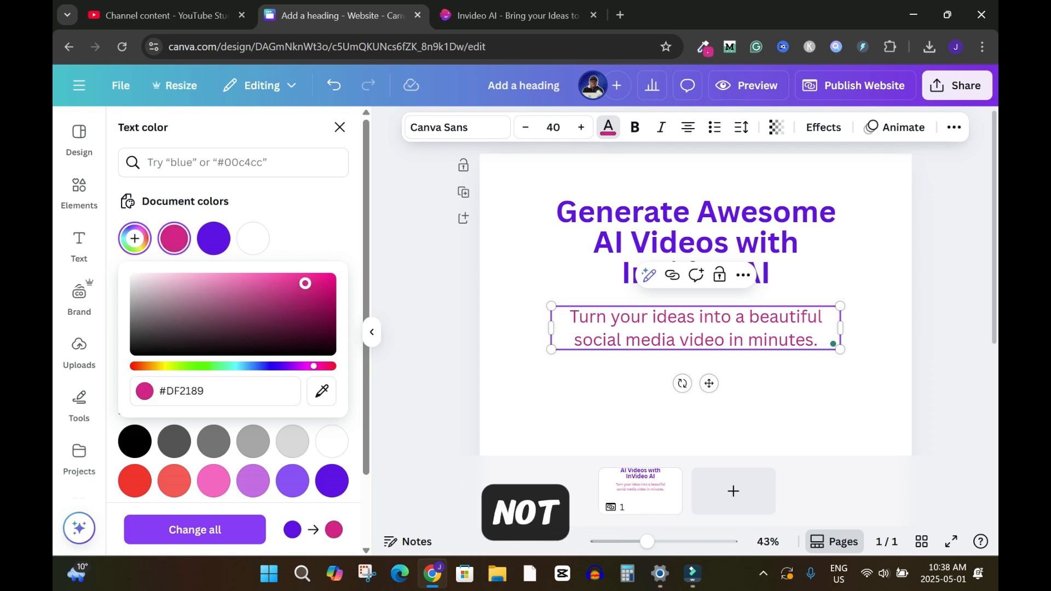
left_click(635, 128)
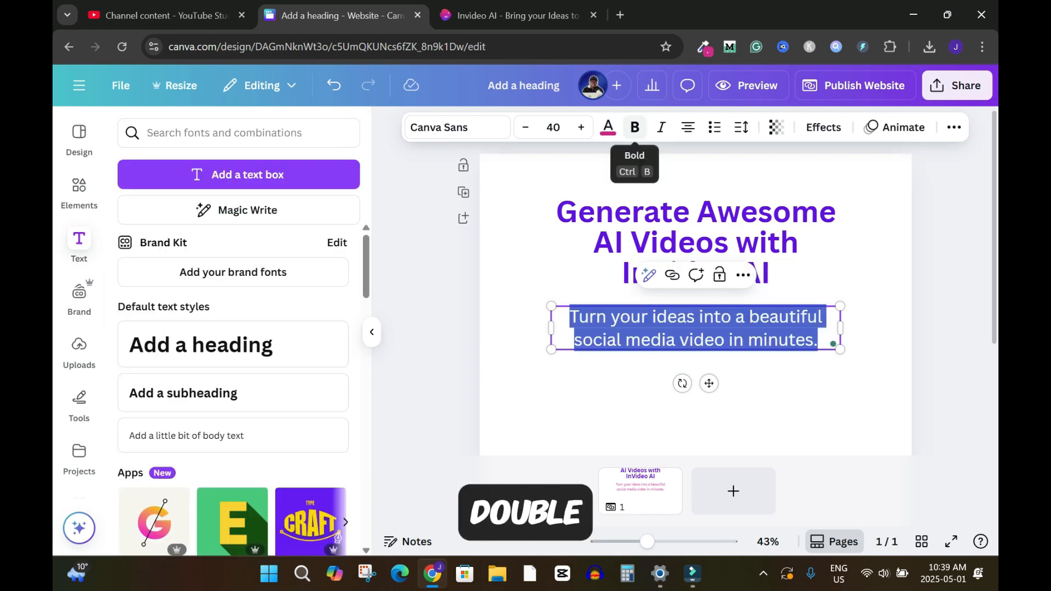
left_click(635, 127)
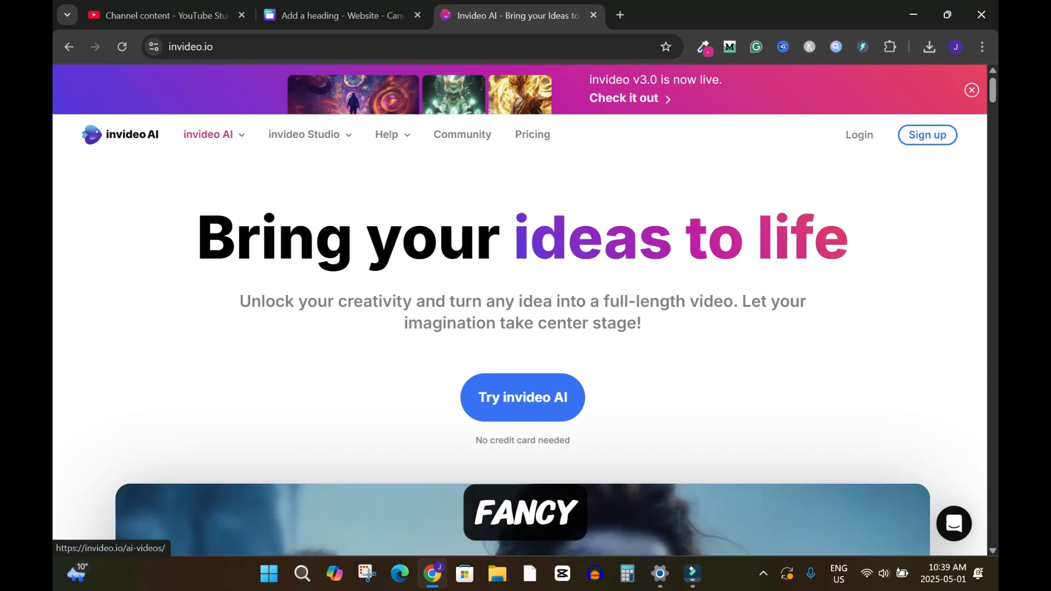
- Return to the Canva design, add a square shape and reshape it into a thin full-width banner along the page's top edge
left_click(343, 15)
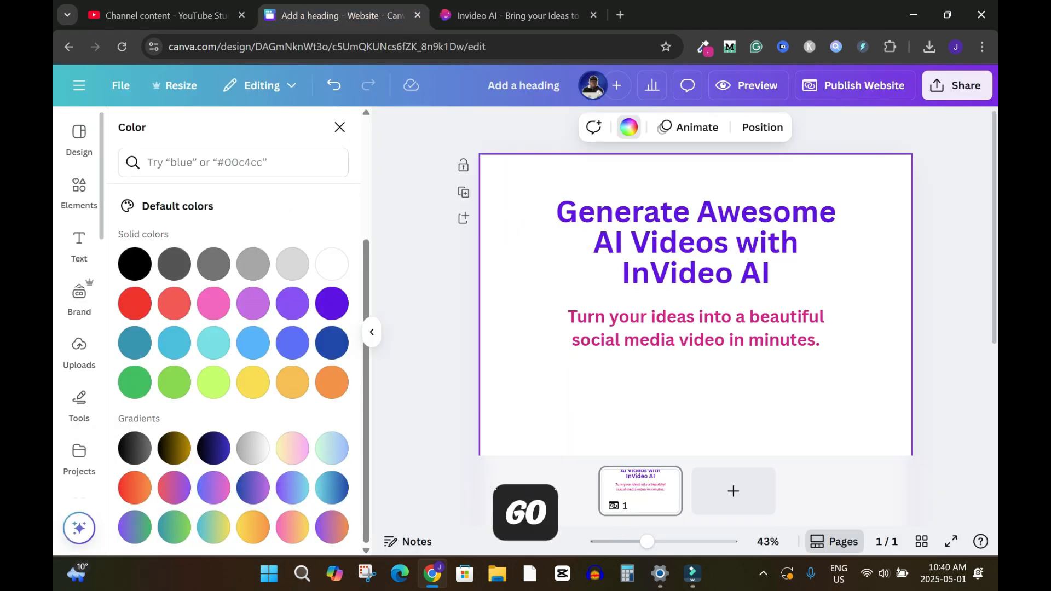
left_click(78, 193)
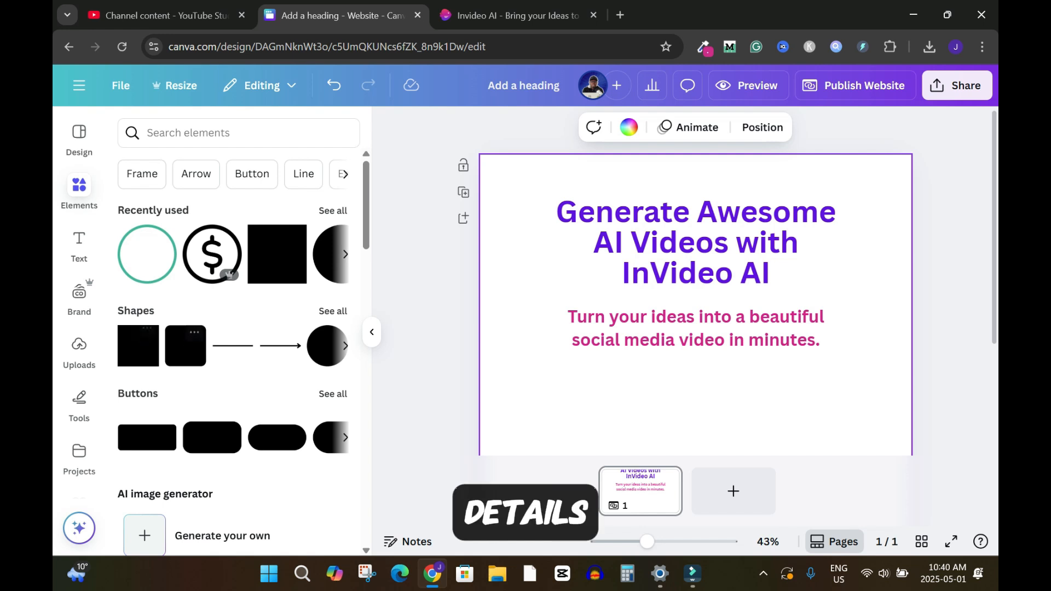
left_click(137, 346)
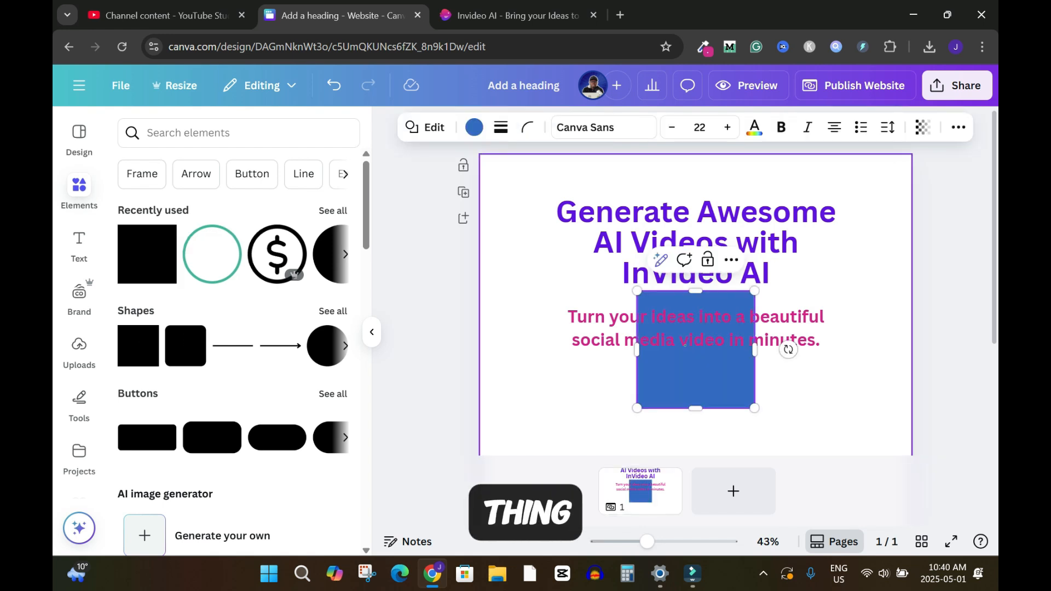
left_click_drag(695, 350, 672, 212)
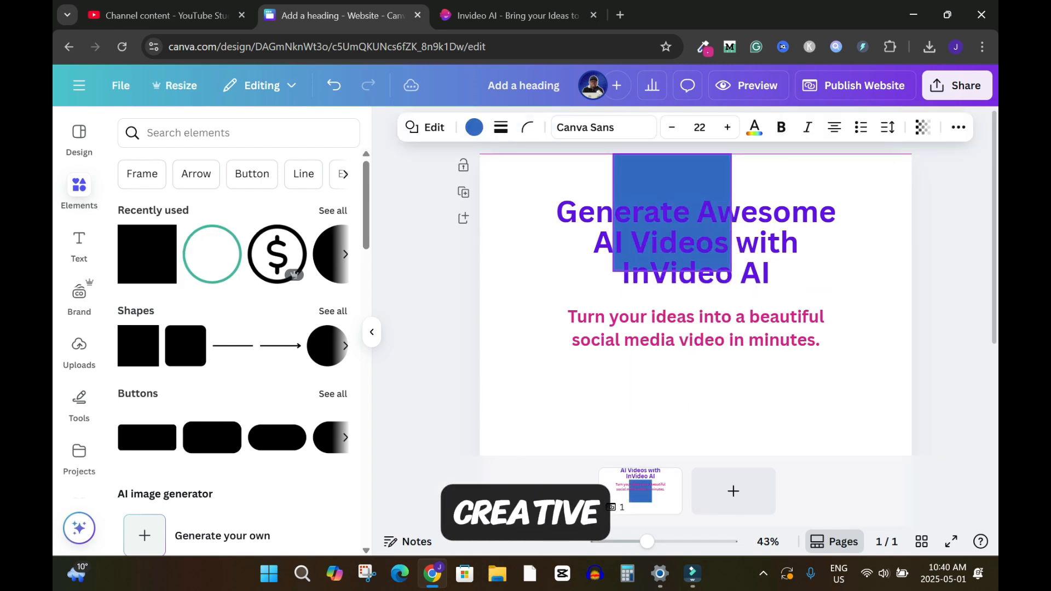
left_click_drag(671, 270, 671, 193)
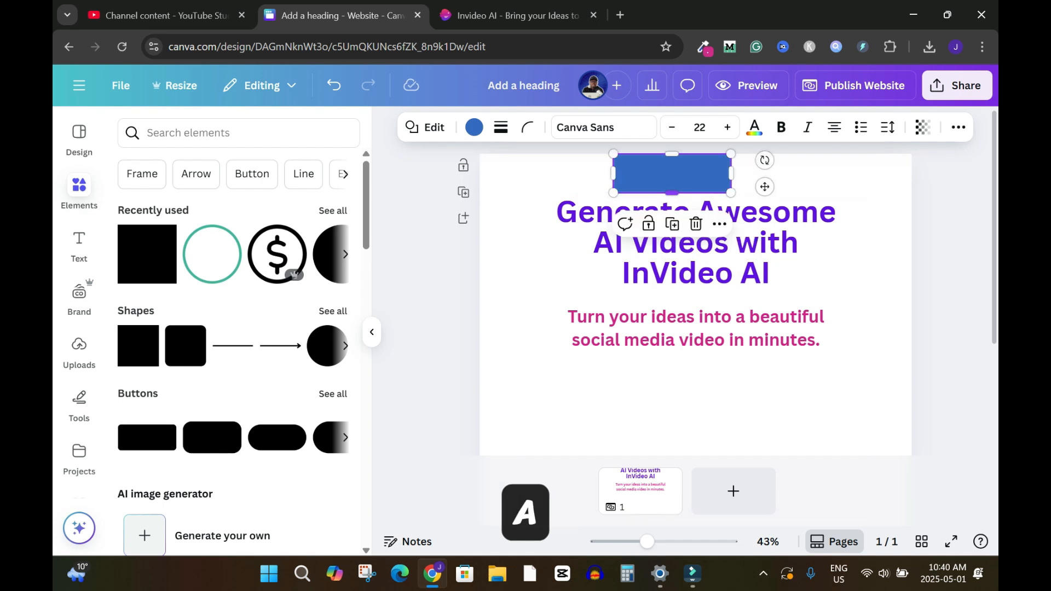
left_click_drag(614, 173, 480, 173)
left_click_drag(731, 173, 912, 173)
- Fill the top banner with the #ff5757 to #8c52ff linear gradient, comparing it with the invideo AI homepage's banner
left_click(474, 127)
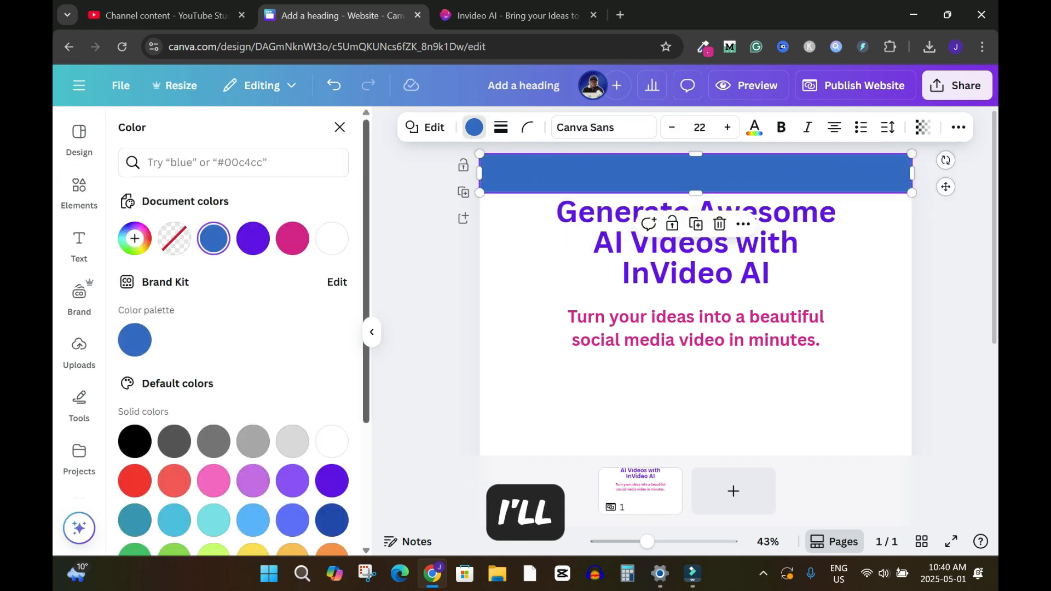
scroll(233, 337, "down", 3)
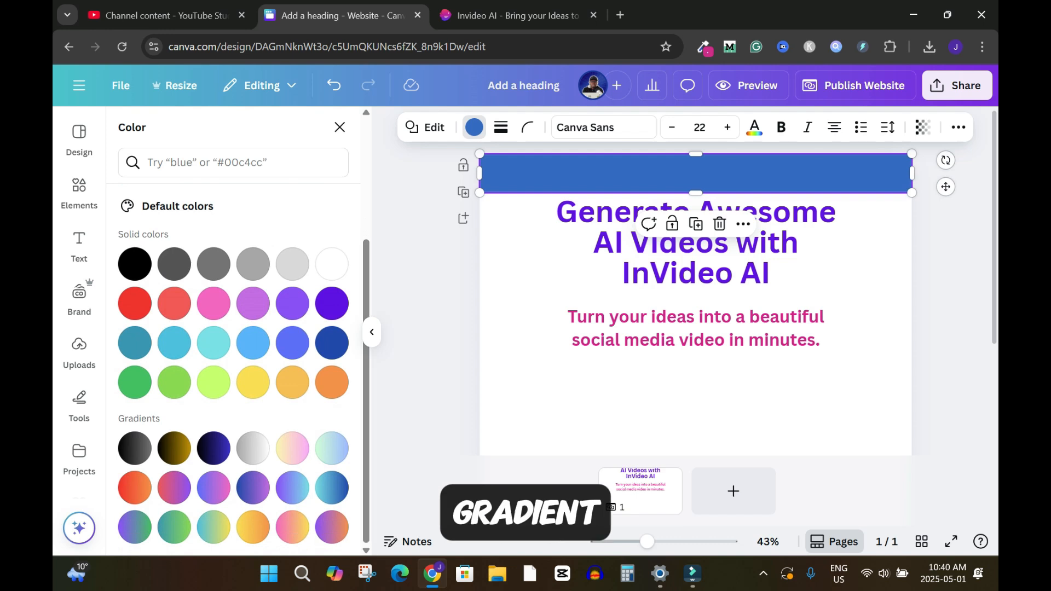
left_click(512, 16)
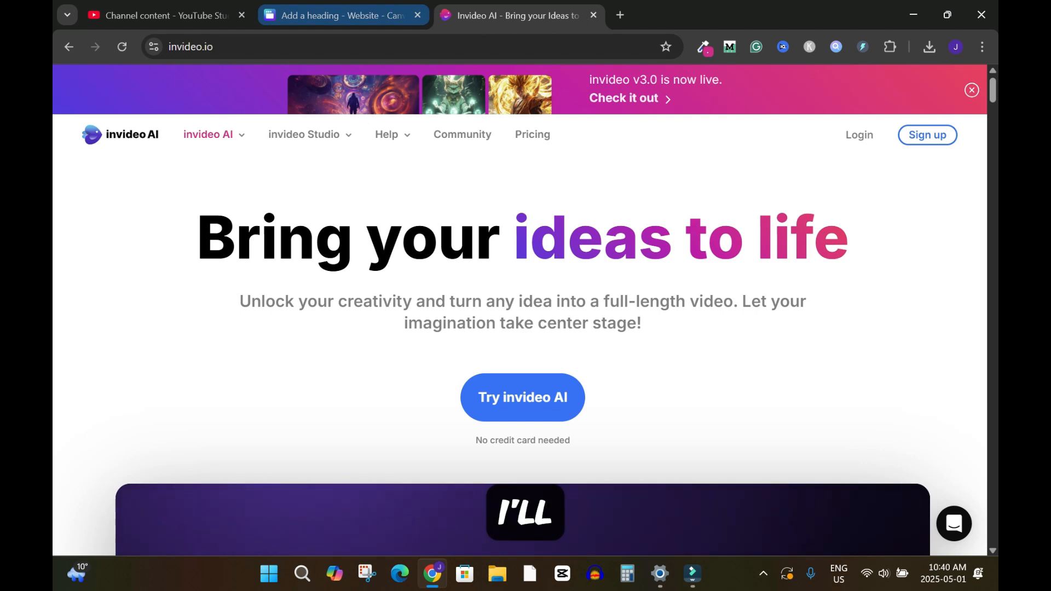
left_click(342, 16)
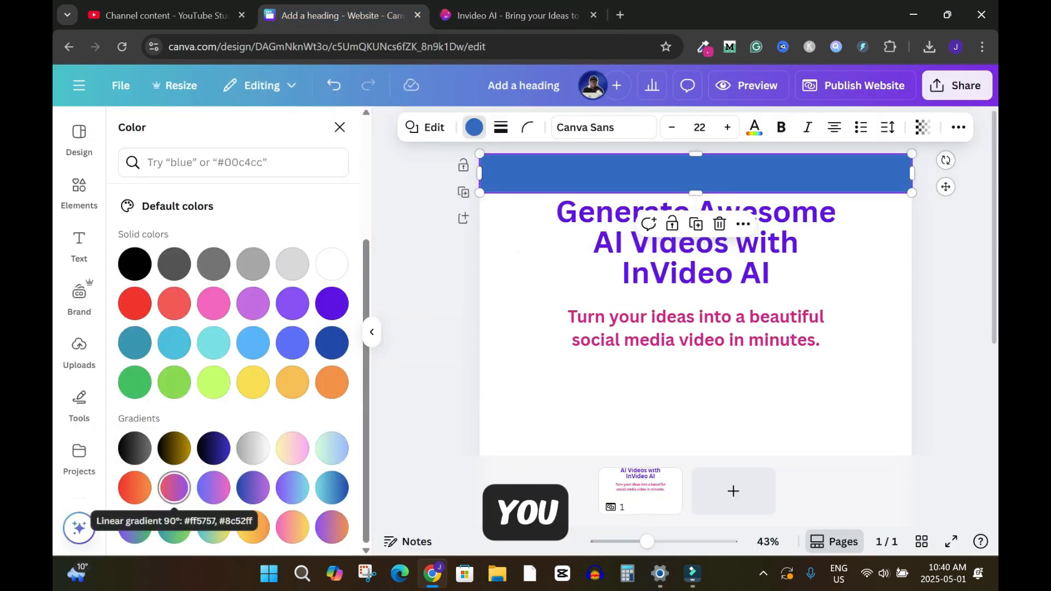
left_click(174, 487)
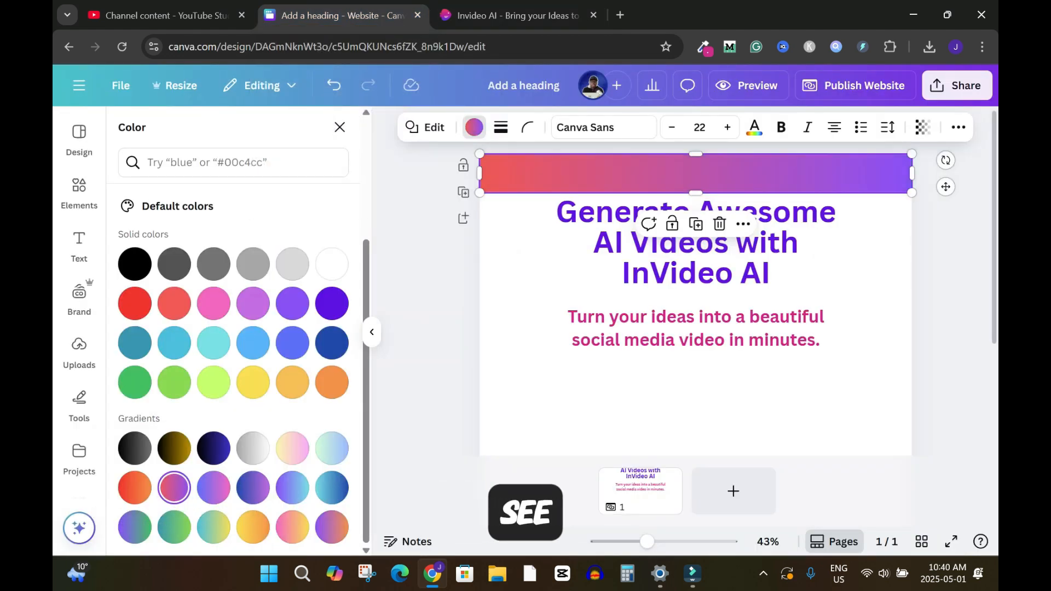
key("ctrl+Tab")
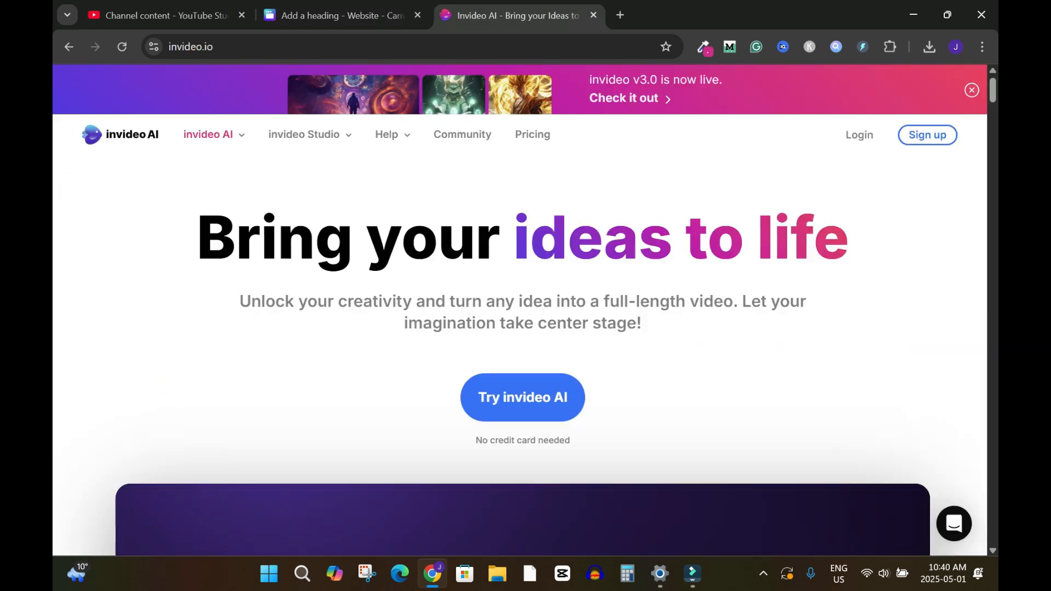
key("ctrl+shift+Tab")
key("ctrl+Tab")
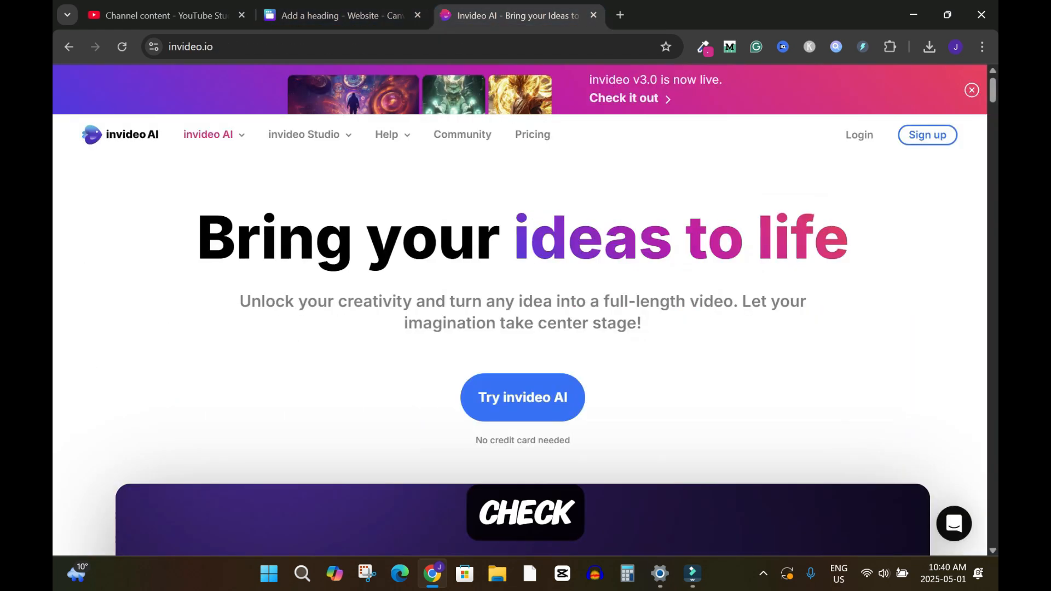
key("ctrl+shift+Tab")
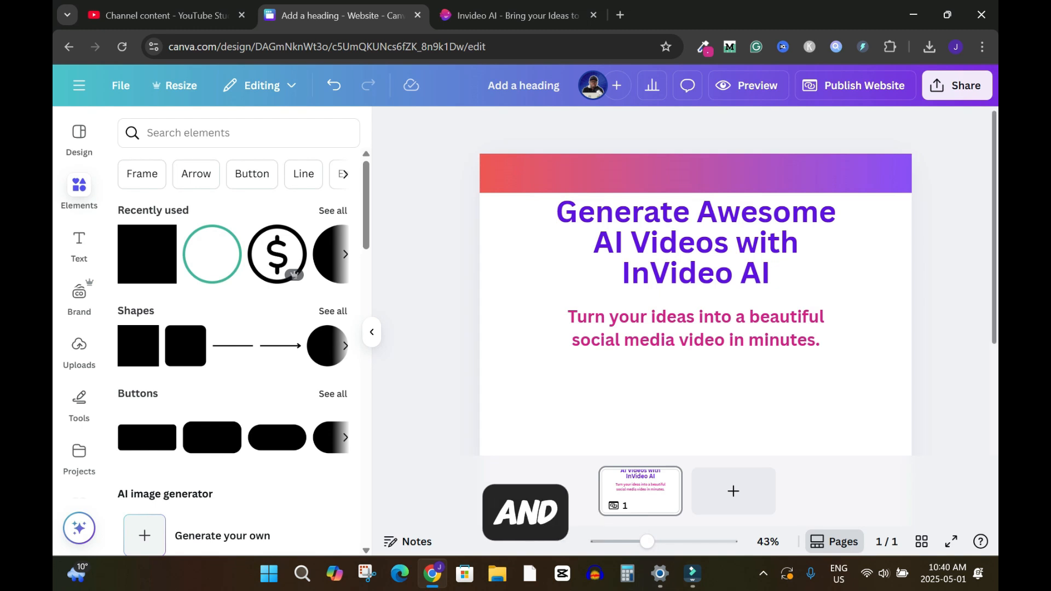
- Duplicate the gradient banner and move the copy down to the page's bottom edge at full width
key("Tab")
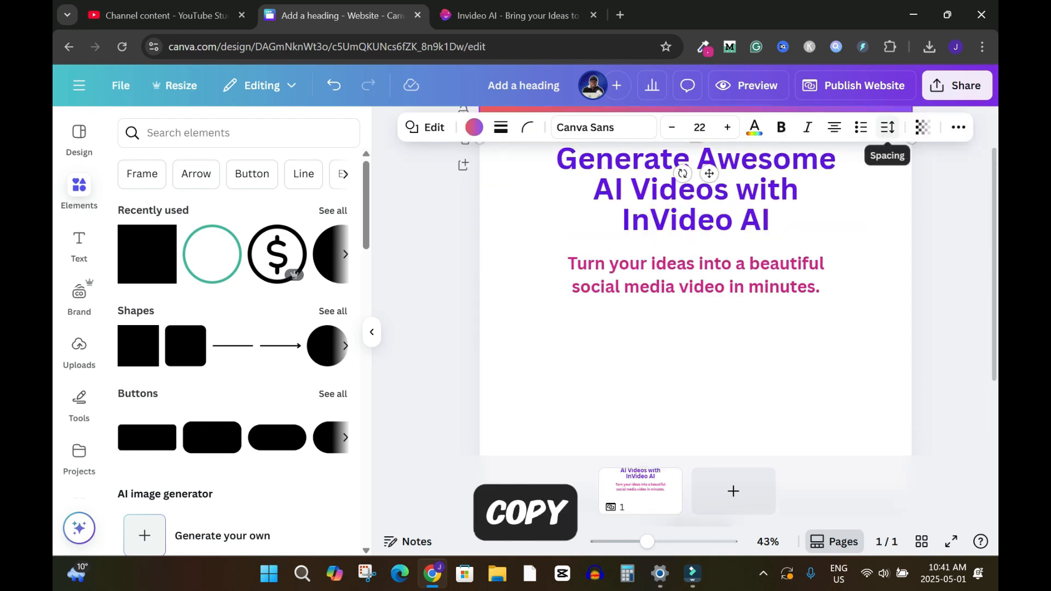
scroll(696, 304, "up", 1)
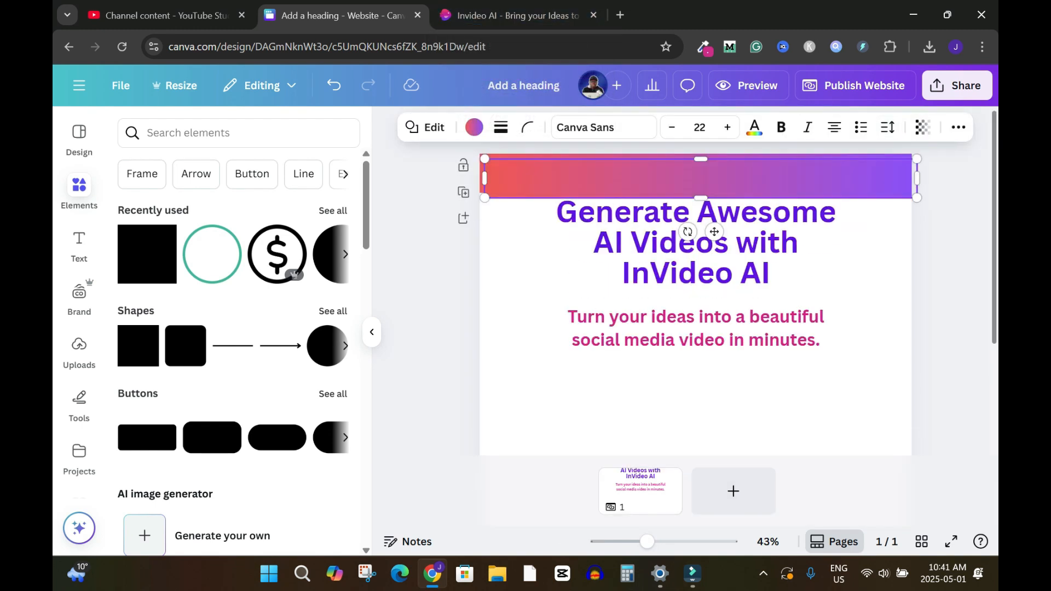
key("shift+Down")
key("shift+Down")
key("shift+Down")
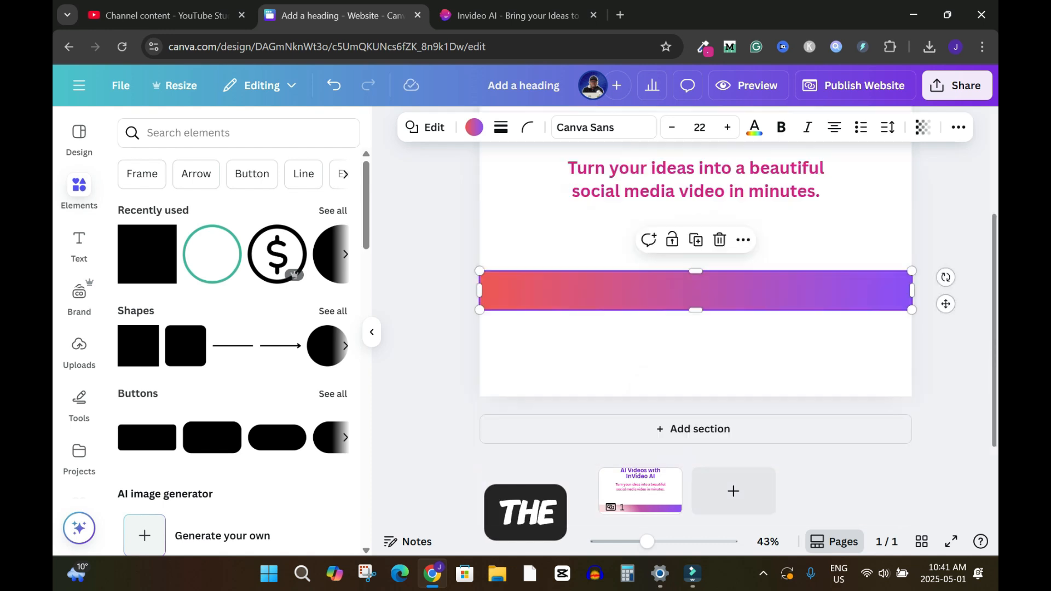
scroll(695, 305, "down", 3)
key("shift+Down")
key("shift+Down")
key("shift+Down")
key("shift+Down")
key("shift+Down")
key("shift+Down")
key("shift+Down")
key("shift+Down")
key("shift+Down")
key("shift+Down")
key("shift+Down")
key("shift+Down")
key("shift+Down")
key("shift+Down")
key("shift+Down")
key("shift+Down")
key("shift+Down")
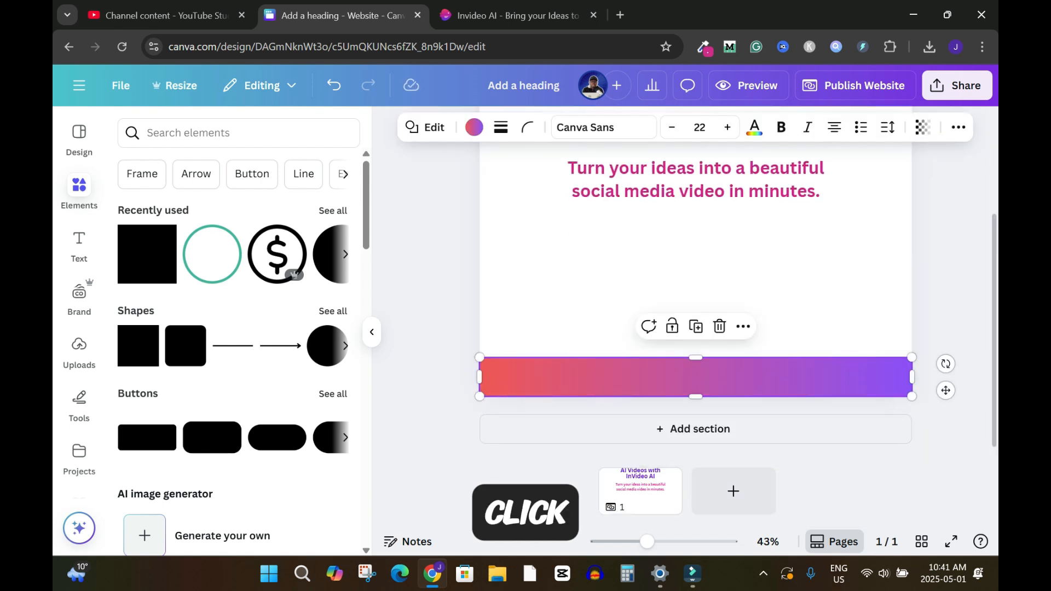
- Make the lower gradient banner slightly thinner and raise it a little above the page's bottom edge
mouse_move(696, 396)
left_mouse_down()
mouse_move(696, 441)
mouse_move(696, 396)
left_mouse_up()
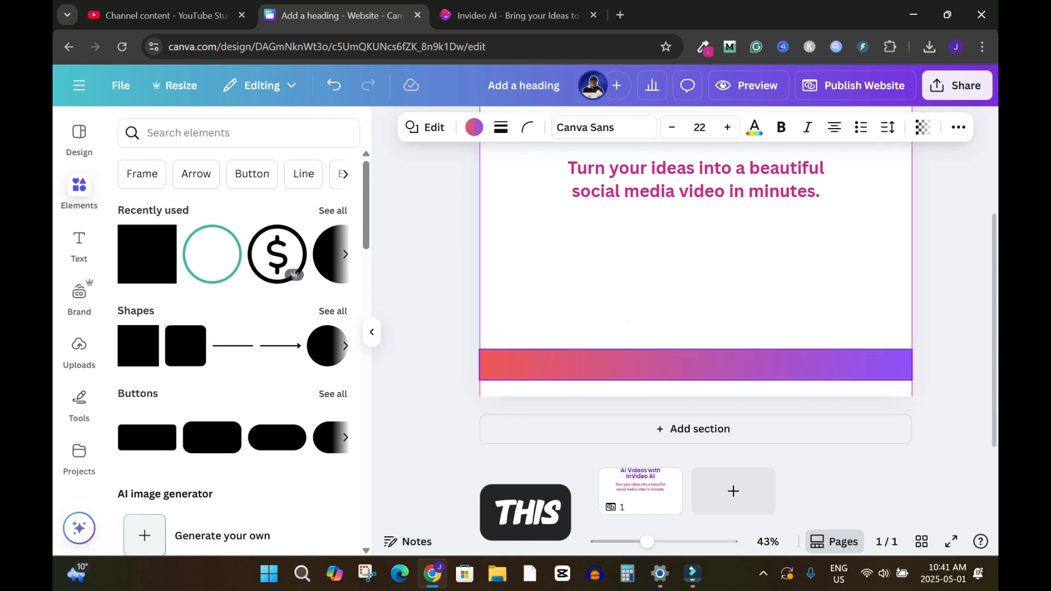
key("shift+Up")
key("shift+Up")
key("shift+Up")
key("Escape")
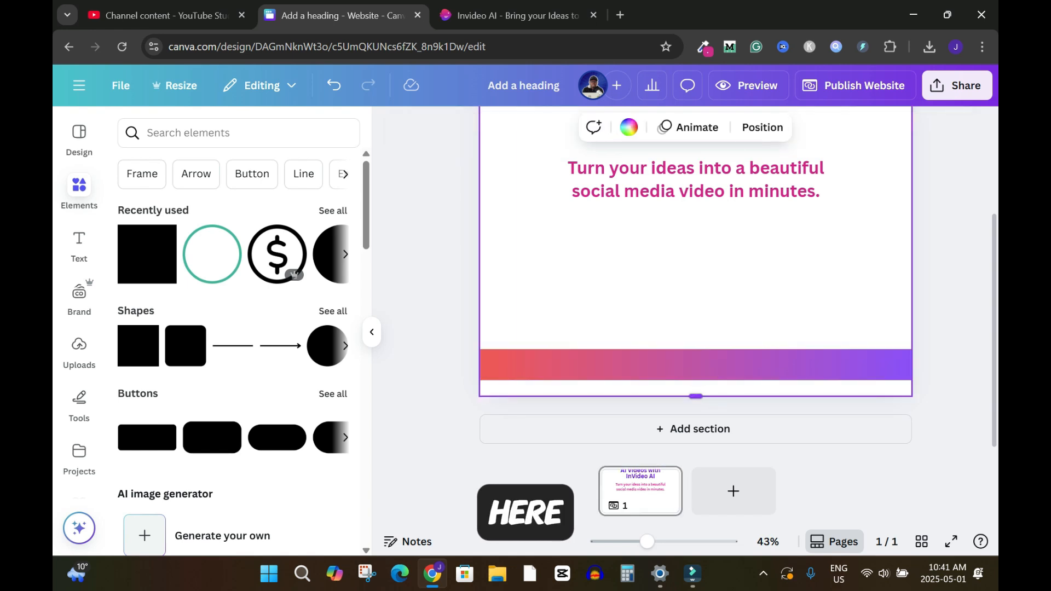
- Lengthen the page downward and move the lower gradient banner flush with its new bottom edge
left_click_drag(695, 397, 696, 455)
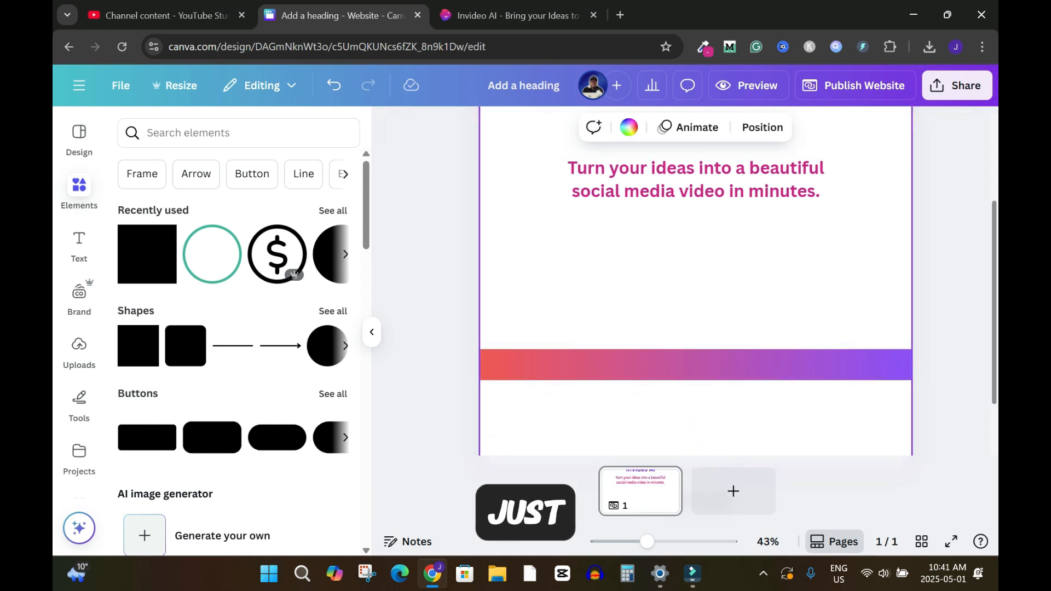
scroll(696, 383, "down", 1)
left_click_drag(696, 322, 696, 409)
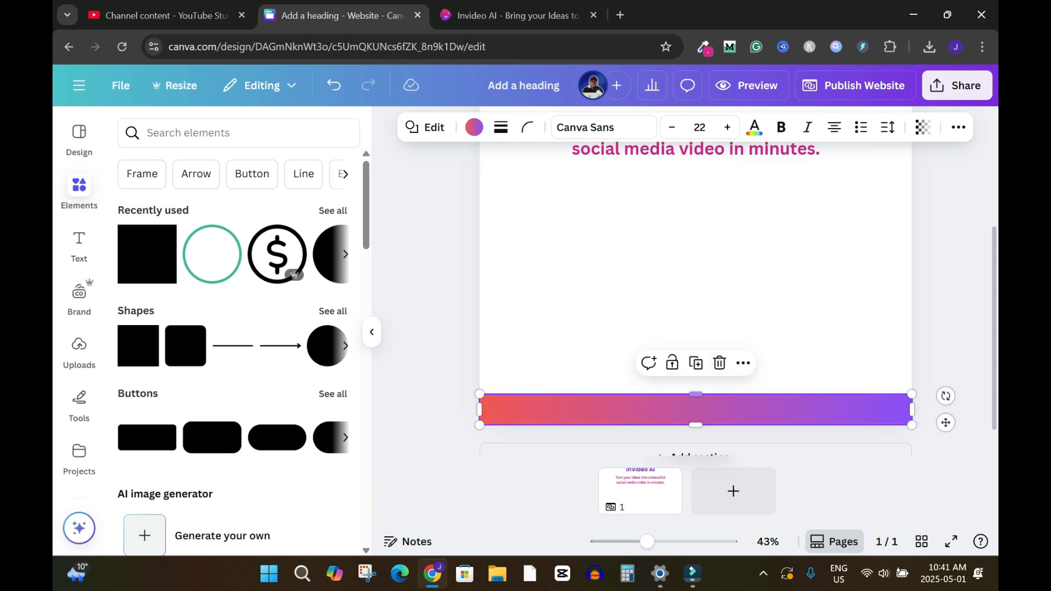
key("Escape")
scroll(696, 285, "up", 4)
scroll(695, 284, "down", 4)
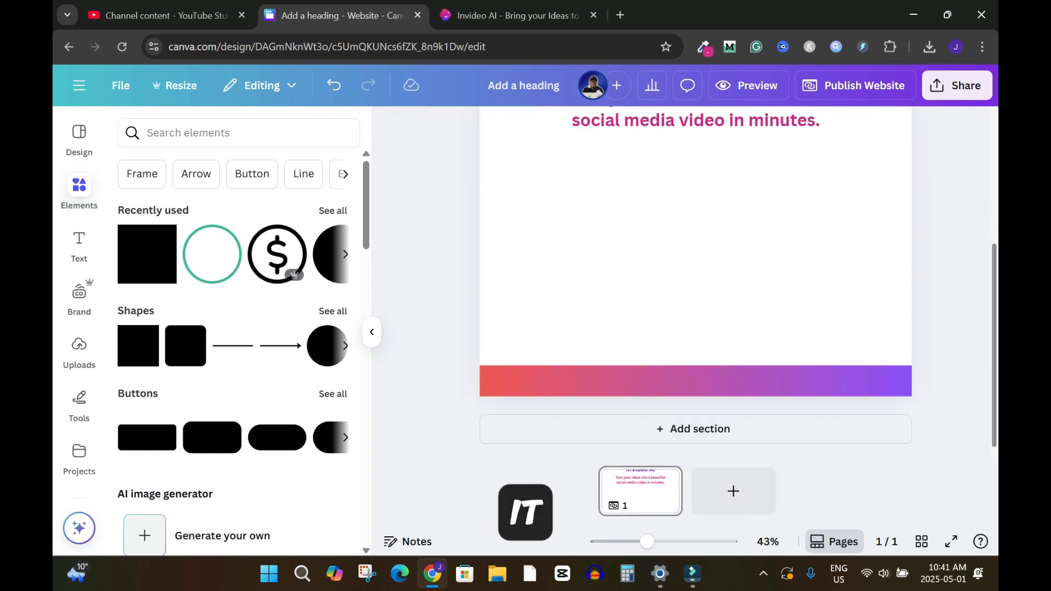
scroll(696, 285, "up", 3)
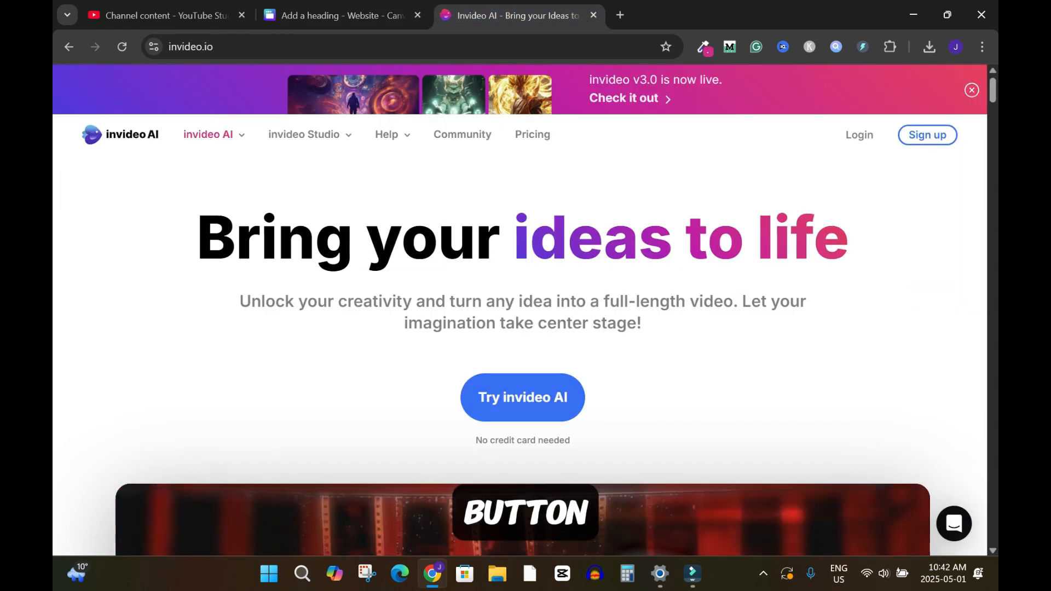
- Return to the Canva design, add a pill-shaped button centred beneath the tagline and reduce its height
left_click(343, 16)
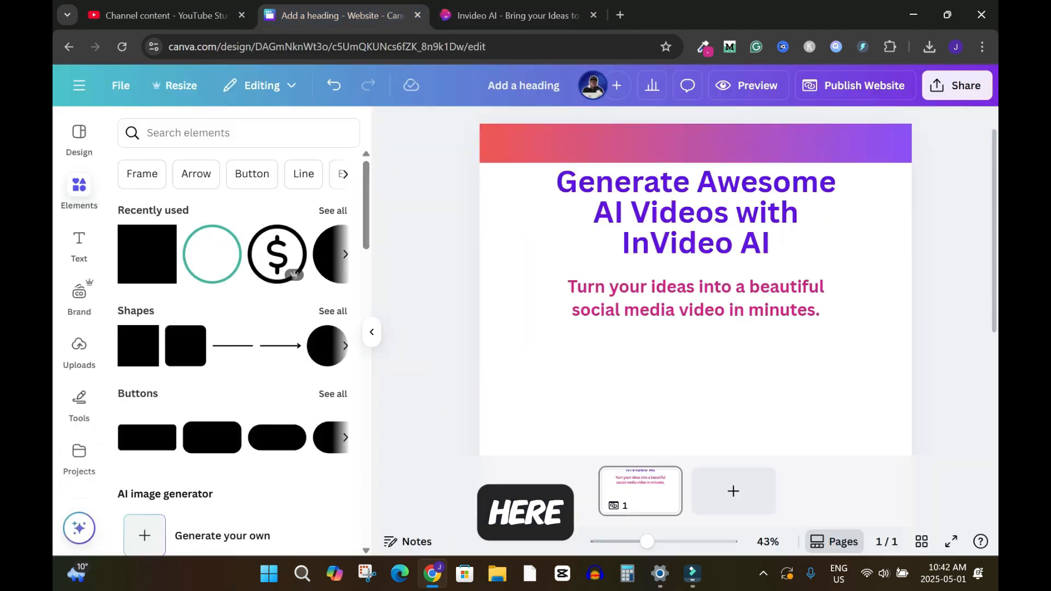
left_click(277, 437)
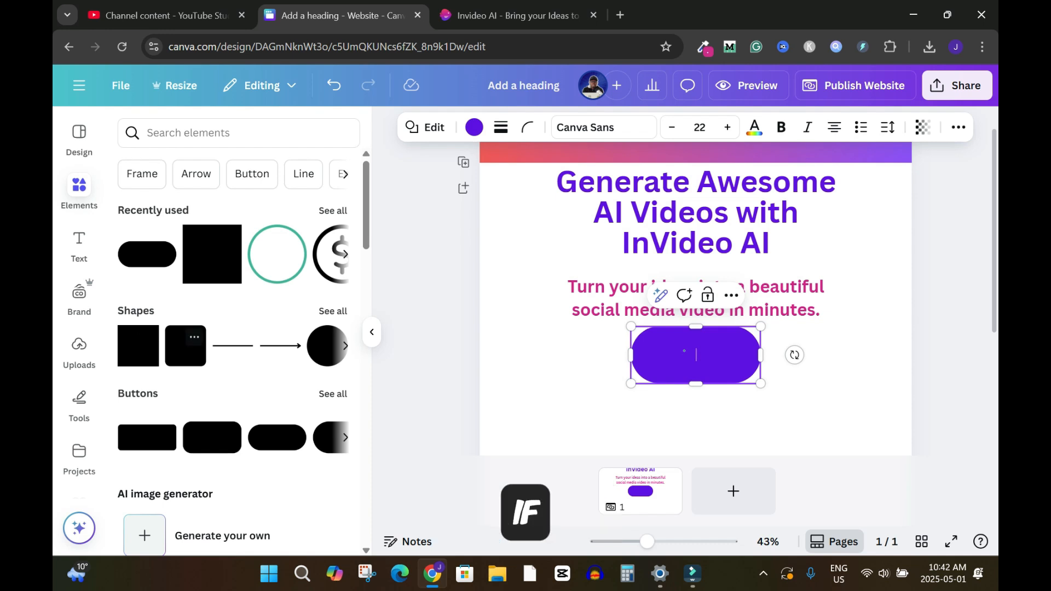
left_click(219, 133)
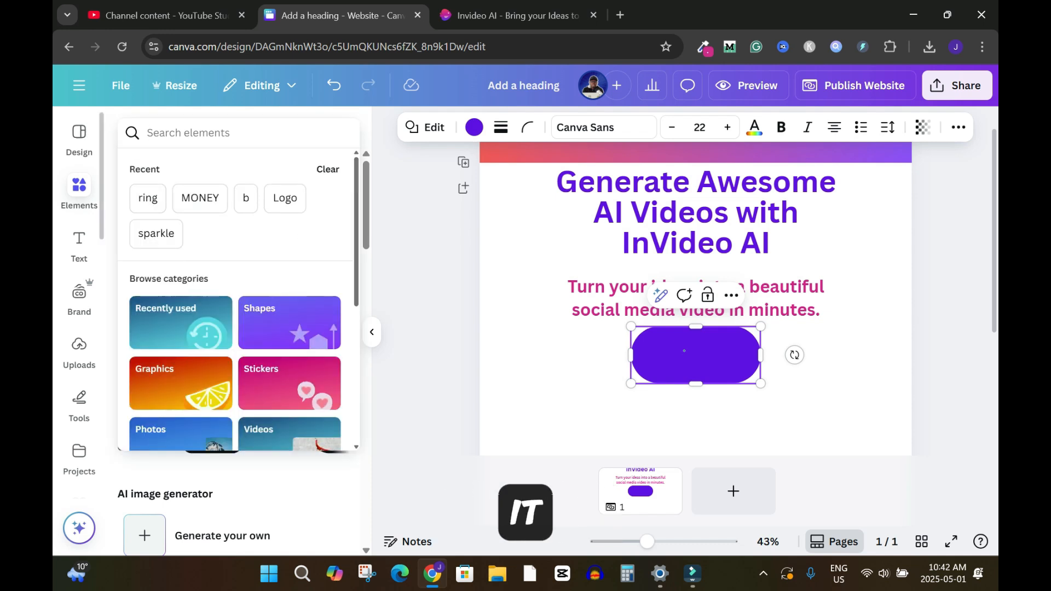
left_click(372, 332)
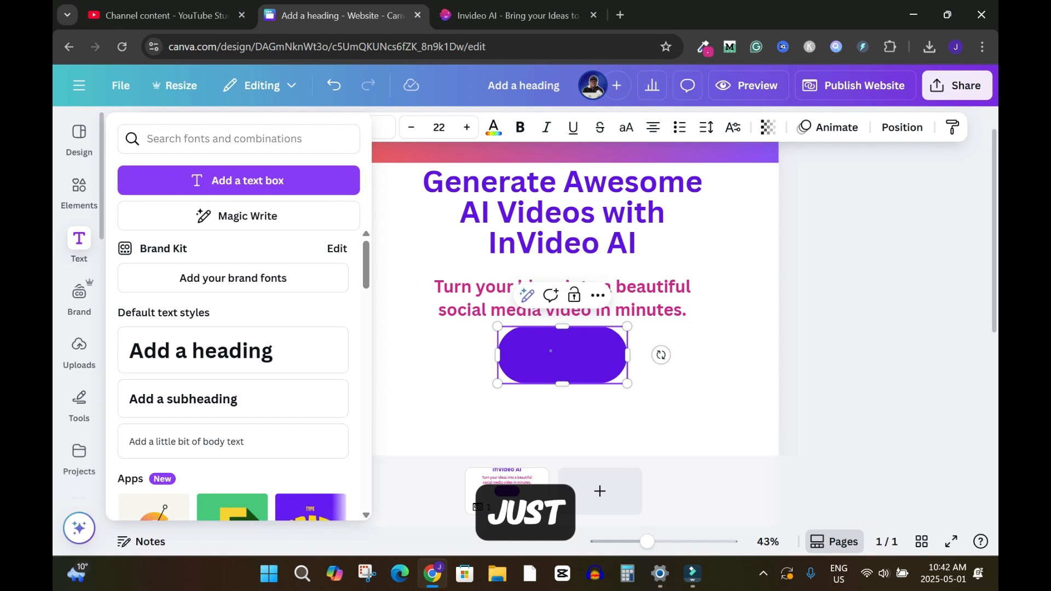
left_click(79, 192)
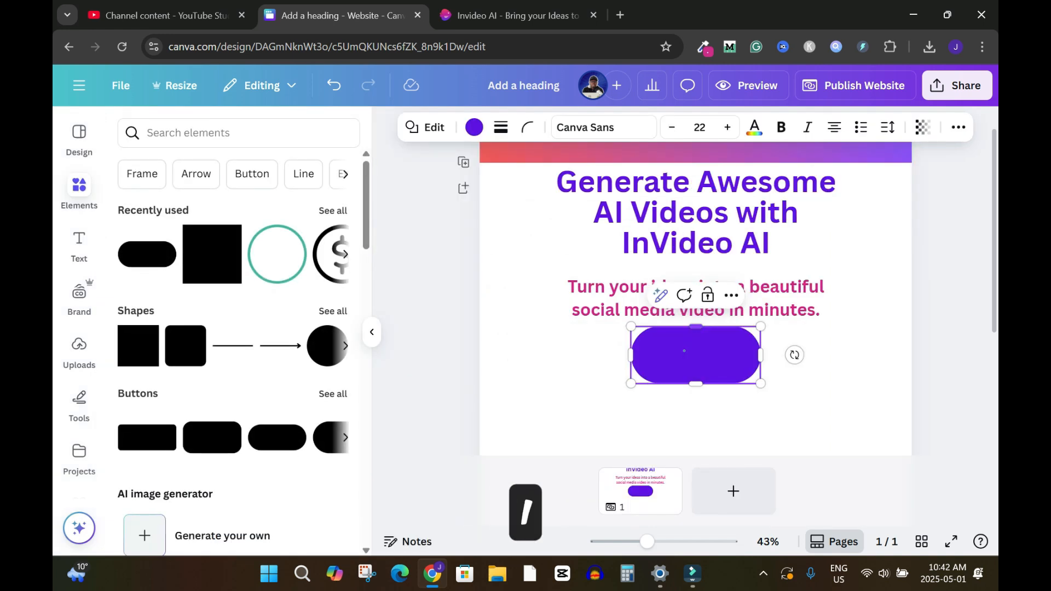
left_click_drag(696, 326, 696, 345)
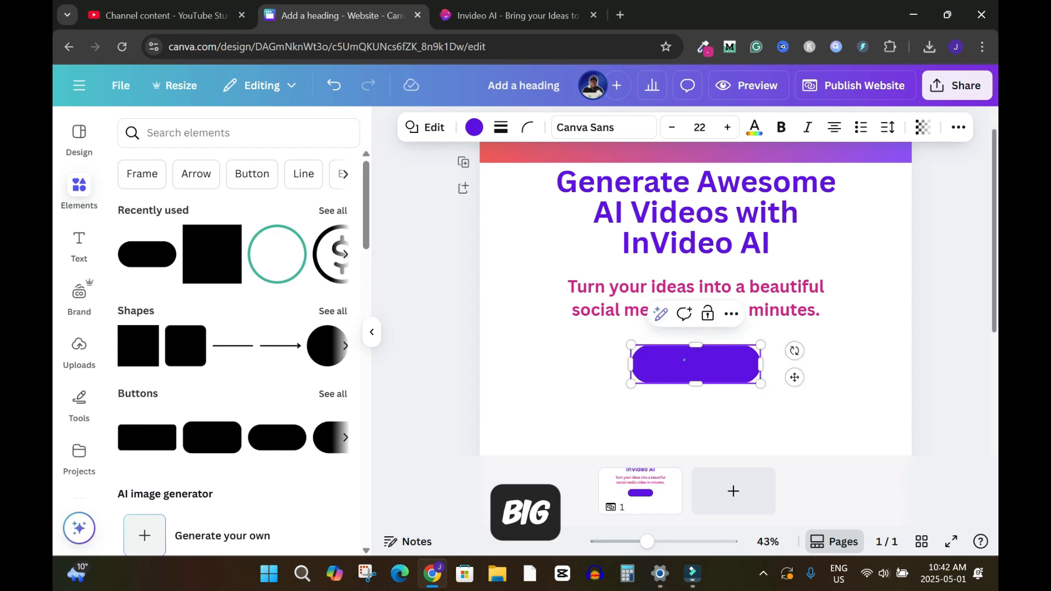
- Fill the pill button with the InVideo AI site's blue, #0062FB, and set its text colour to the darker blue #0F5ED8
left_click(520, 15)
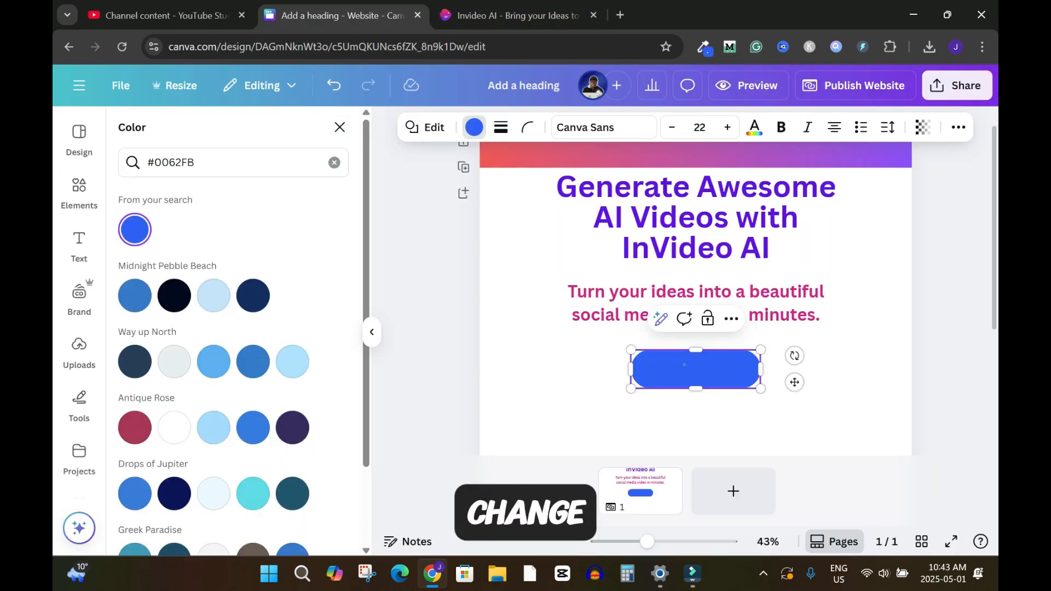
left_click(754, 127)
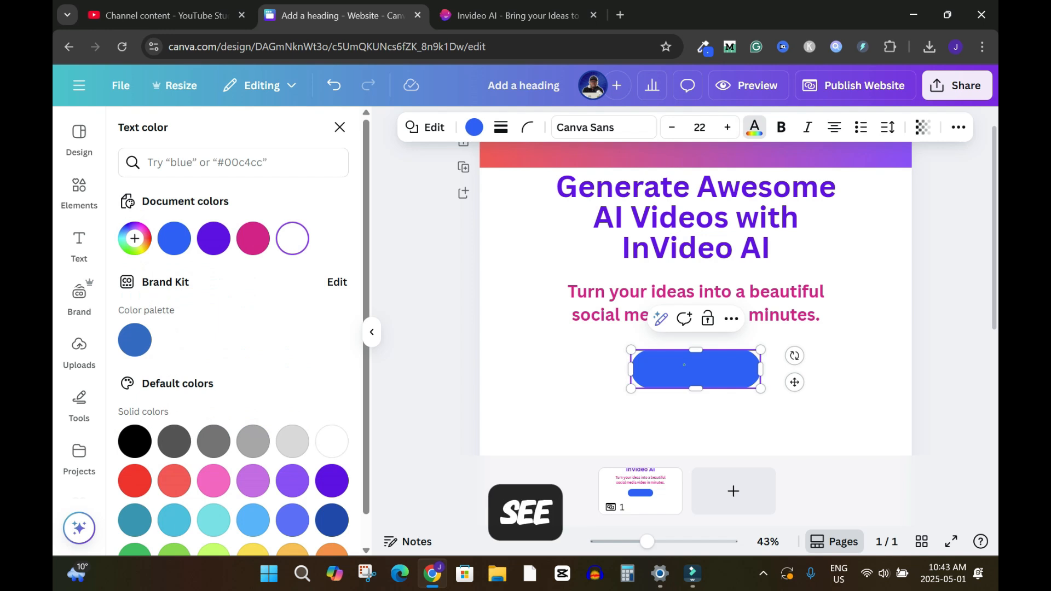
left_click(135, 238)
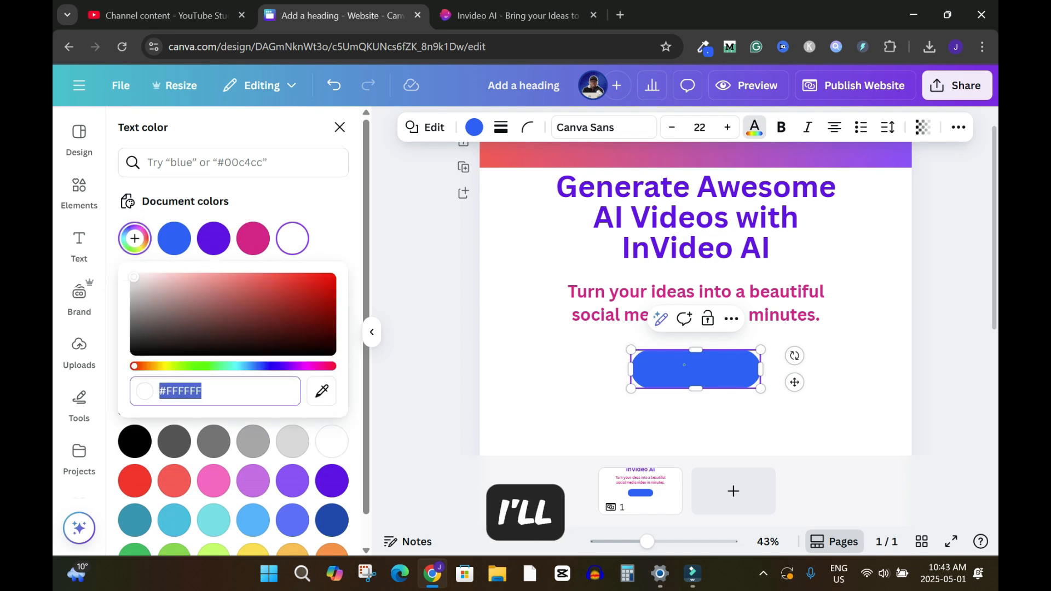
type("#0062FB")
key("Return")
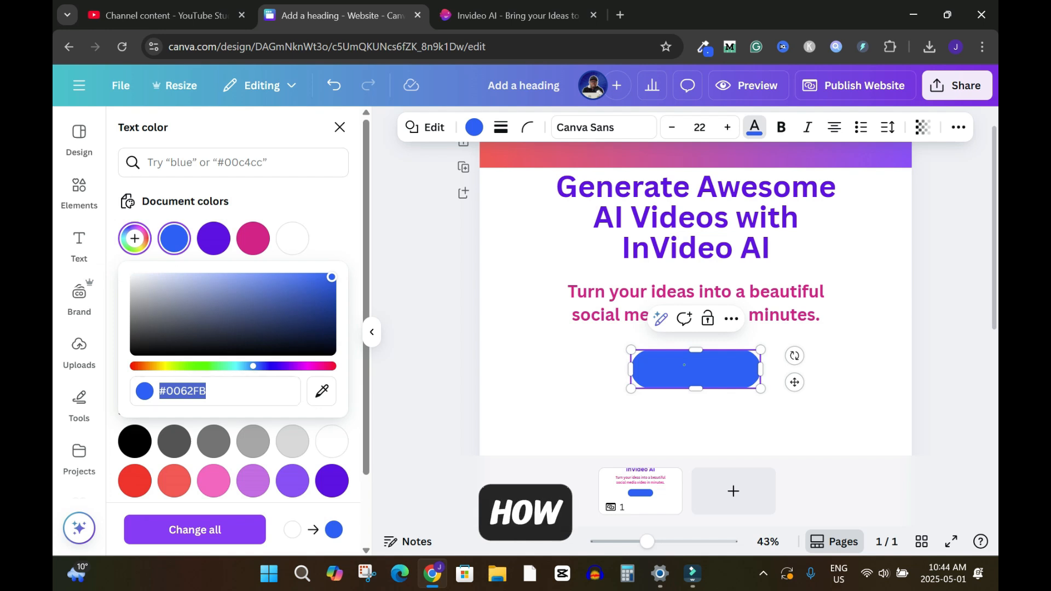
type("#0562F4")
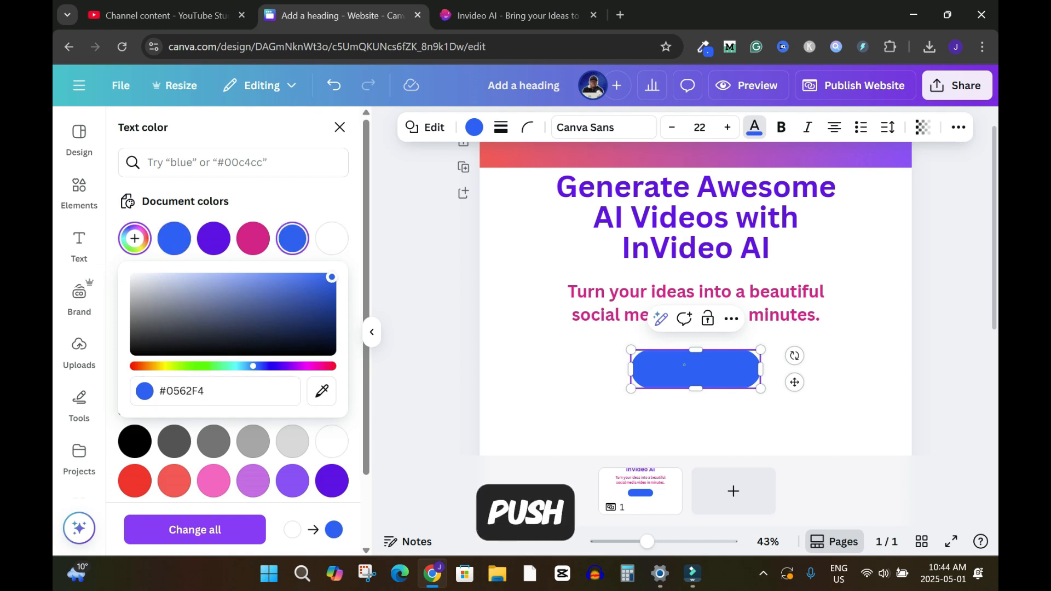
left_click_drag(331, 277, 321, 286)
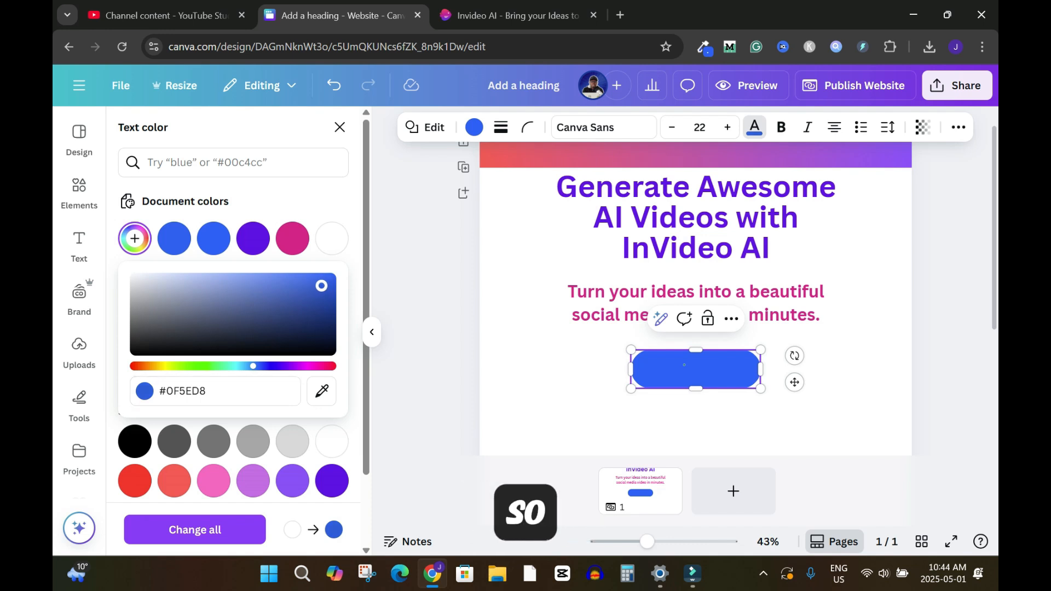
left_click(427, 362)
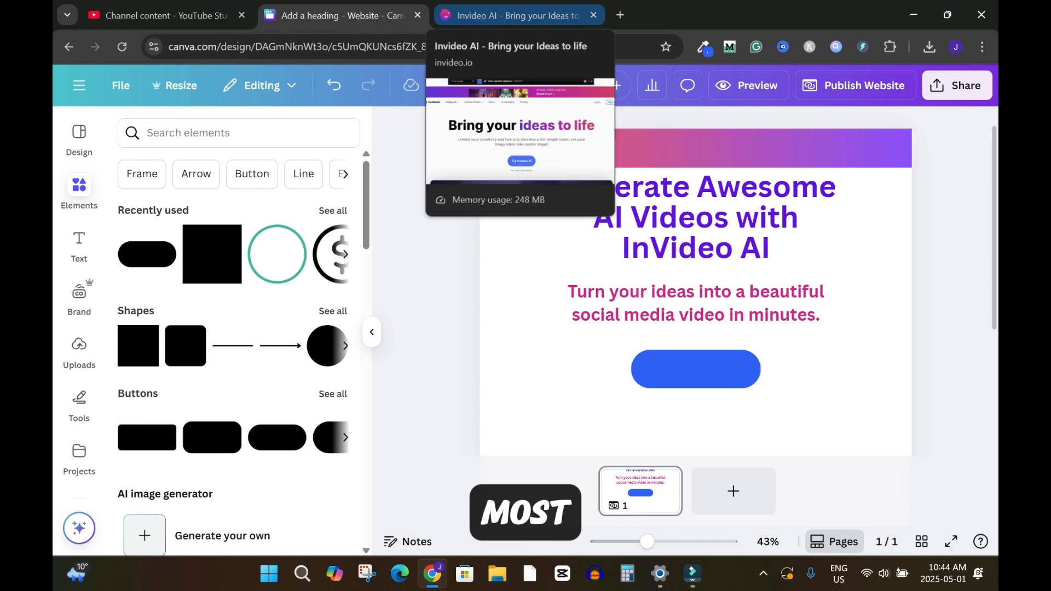
- Check the wording and white text of the call-to-action button on the InVideo AI website, and return to the Canva design
left_click(515, 15)
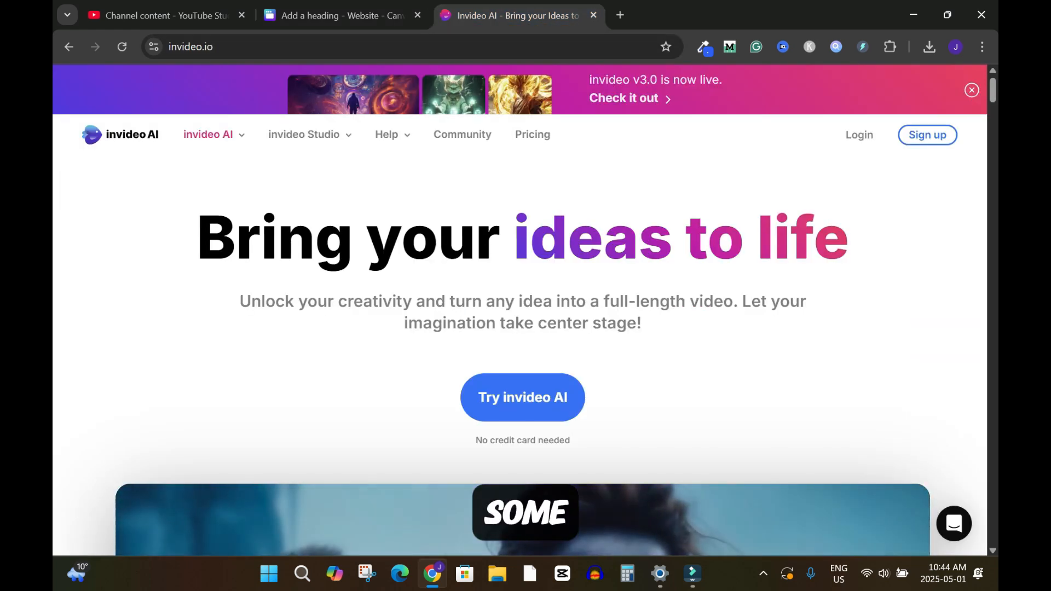
left_click(342, 16)
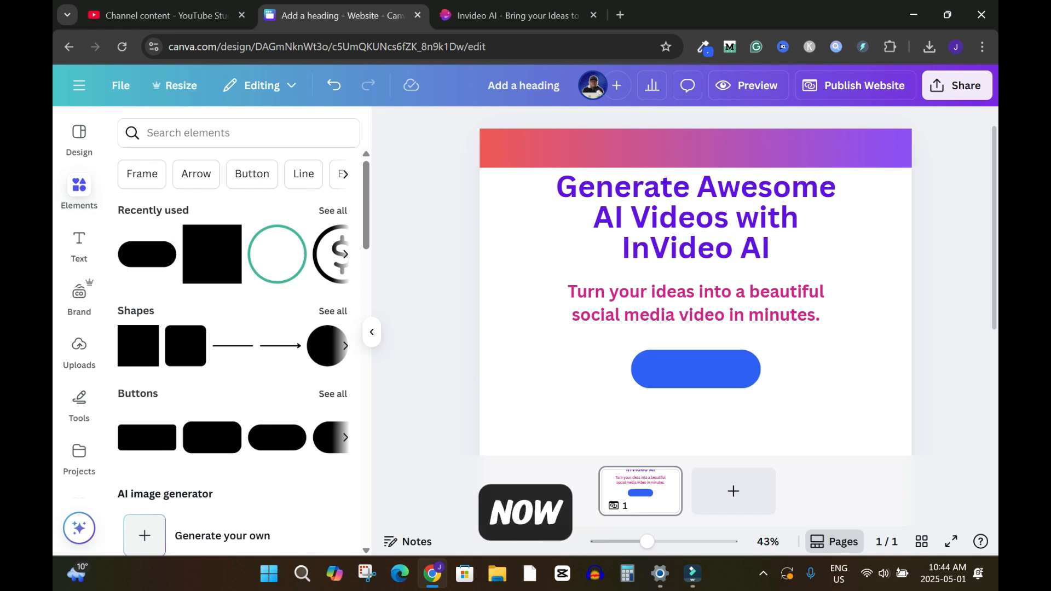
left_click(517, 15)
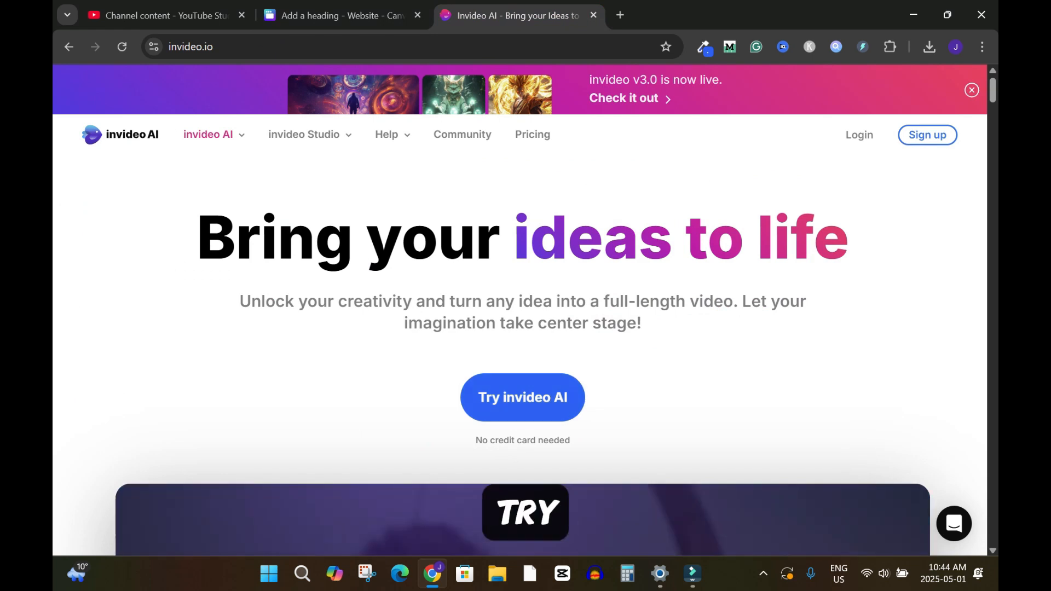
left_click(342, 15)
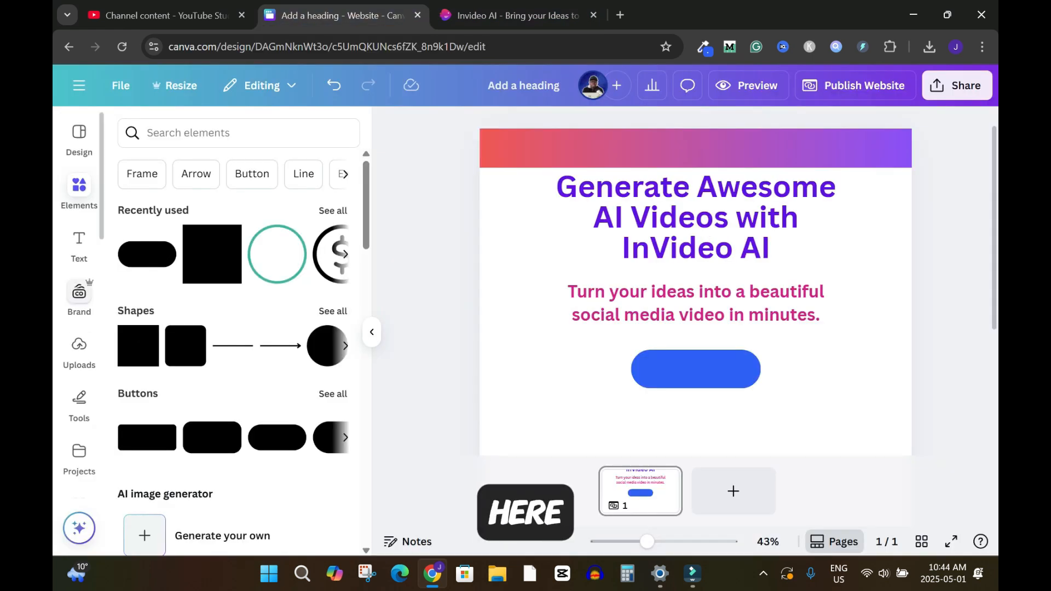
- Add a subheading just below the blue button and change its wording to "Try it now!"
left_click(79, 244)
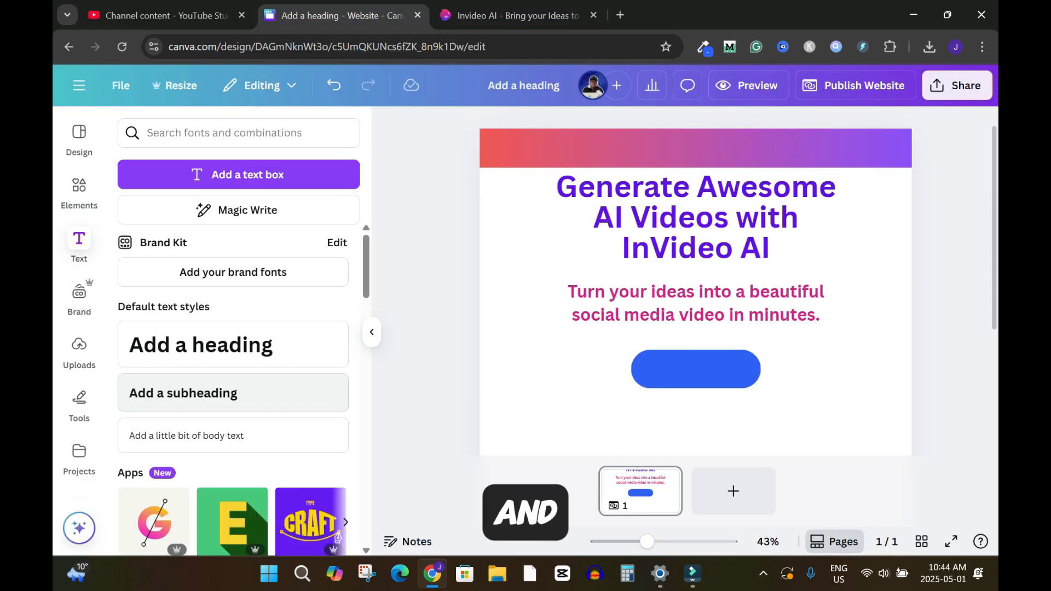
left_click(184, 393)
left_click_drag(696, 327, 717, 412)
double_click(717, 413)
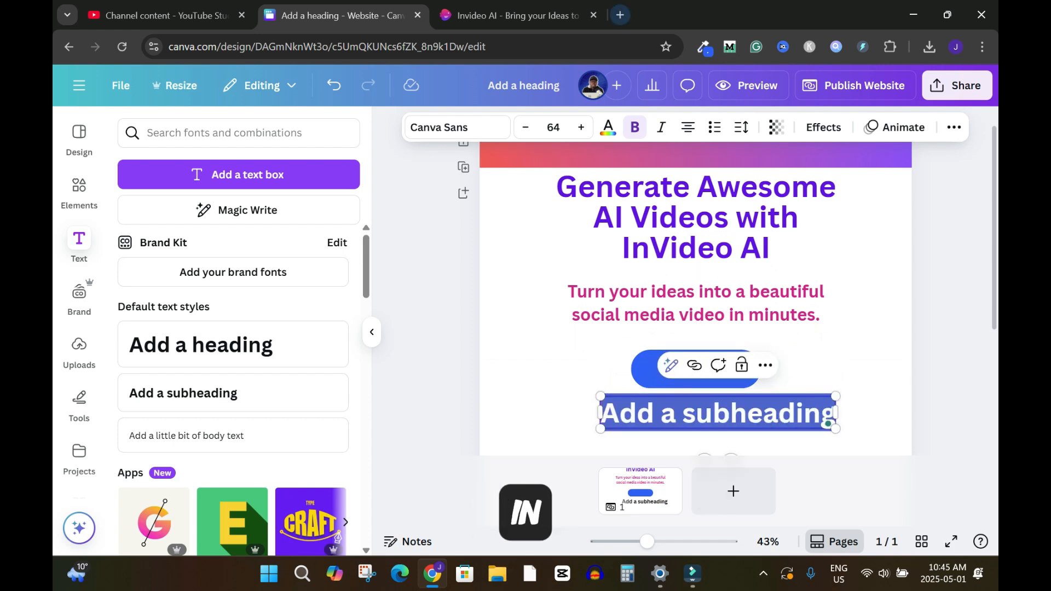
left_click(515, 15)
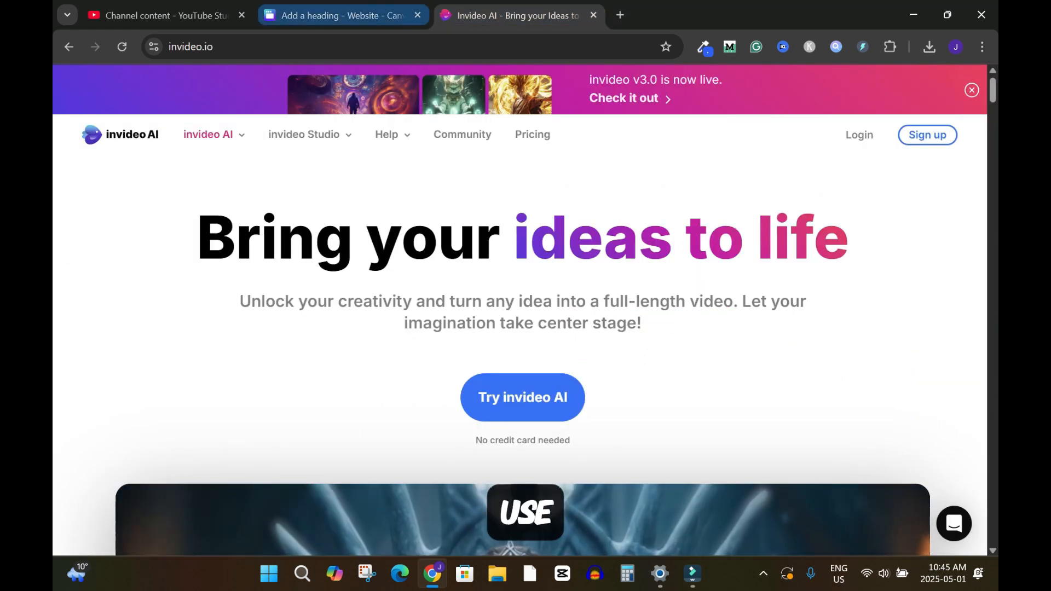
left_click(343, 16)
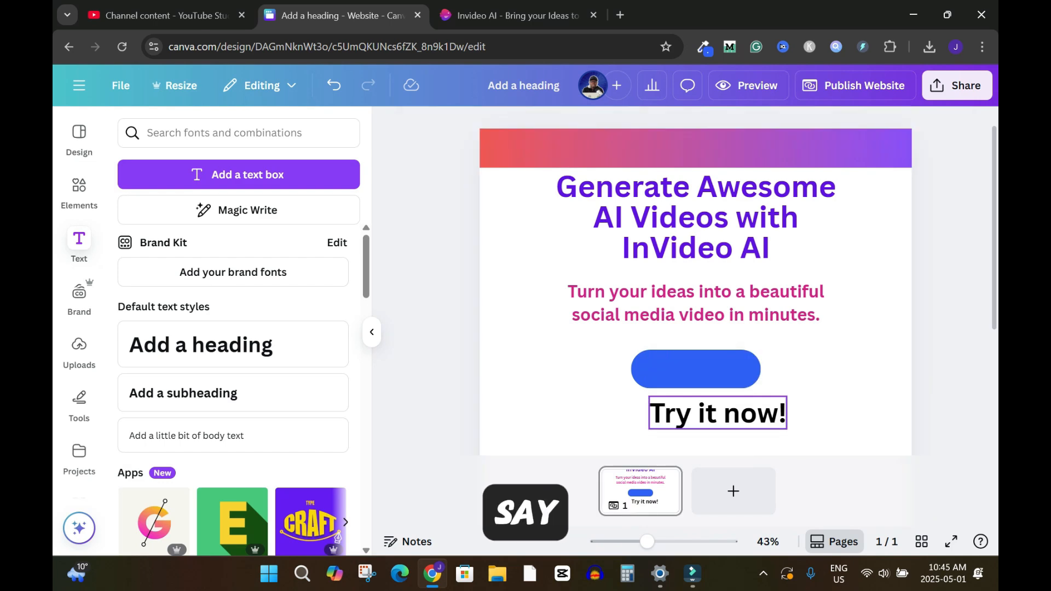
left_click(718, 413)
left_click_drag(718, 413, 728, 413)
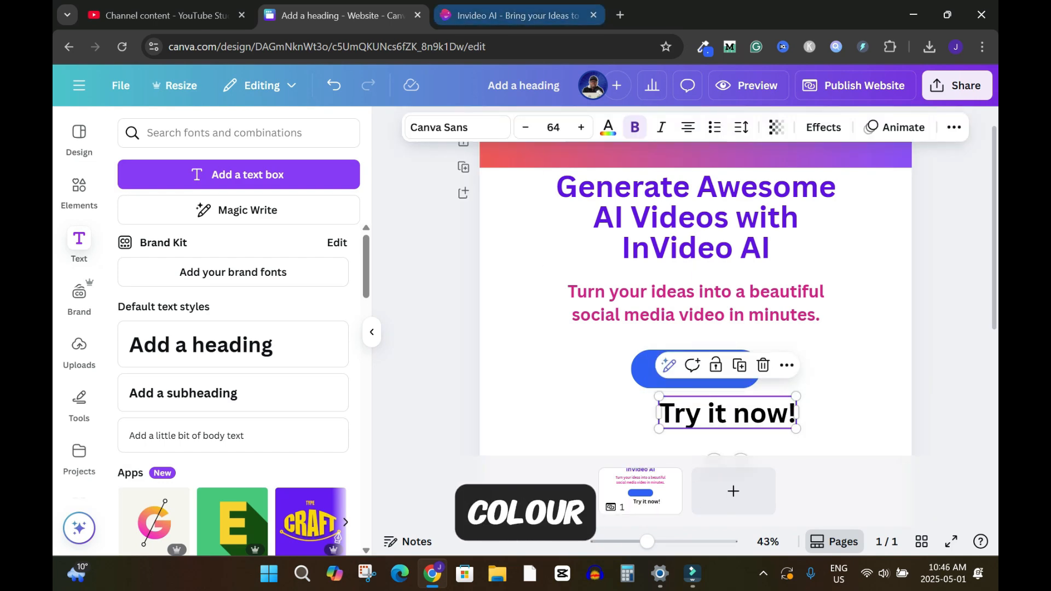
- Colour the "Try it now!" text white, reduce it to size 53.1 and centre it on the blue button
left_click(514, 16)
left_click(342, 15)
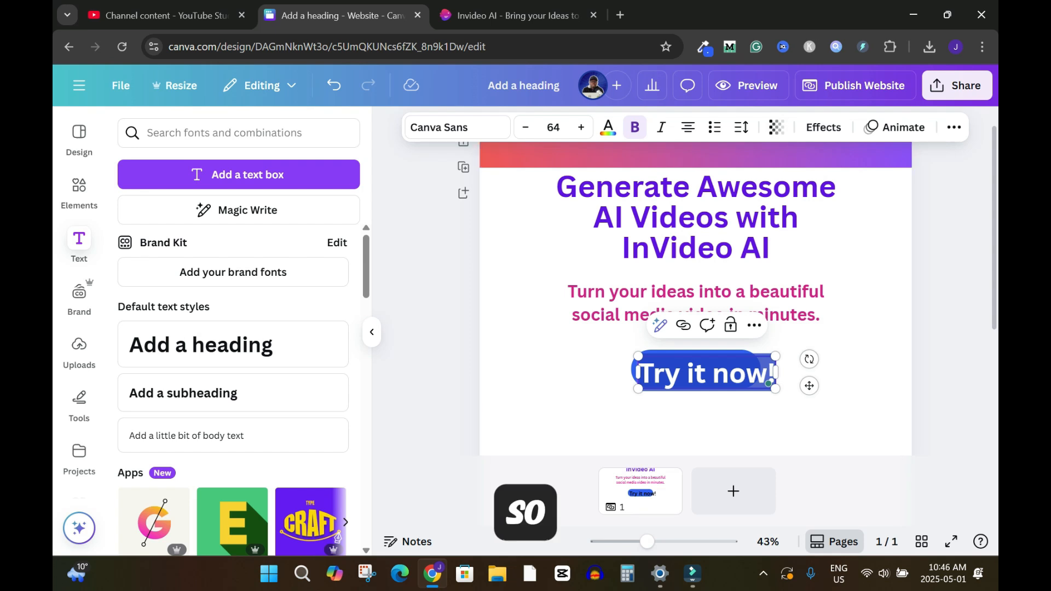
left_click(608, 128)
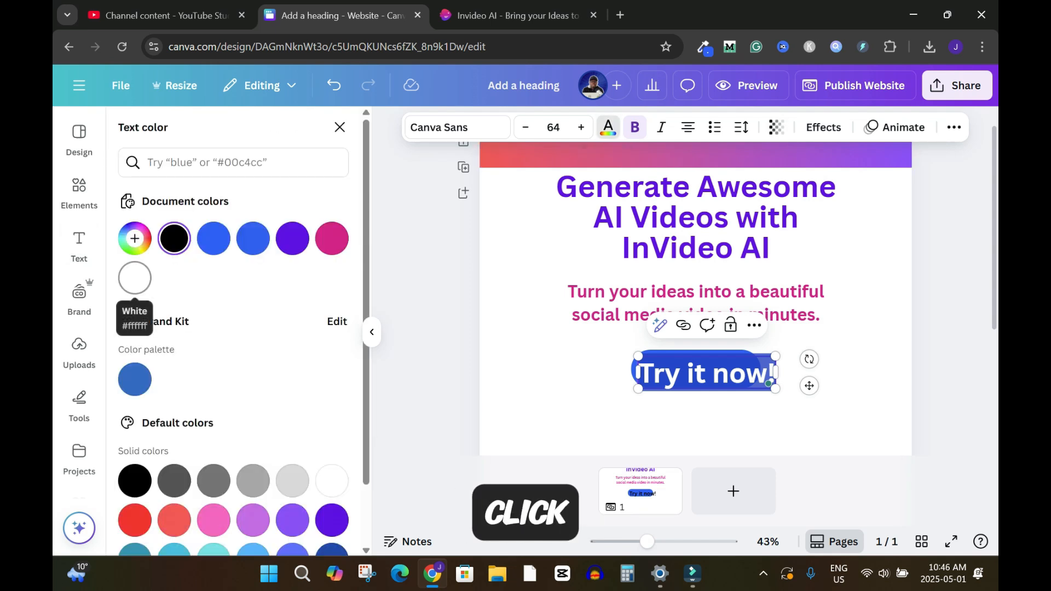
left_click(134, 278)
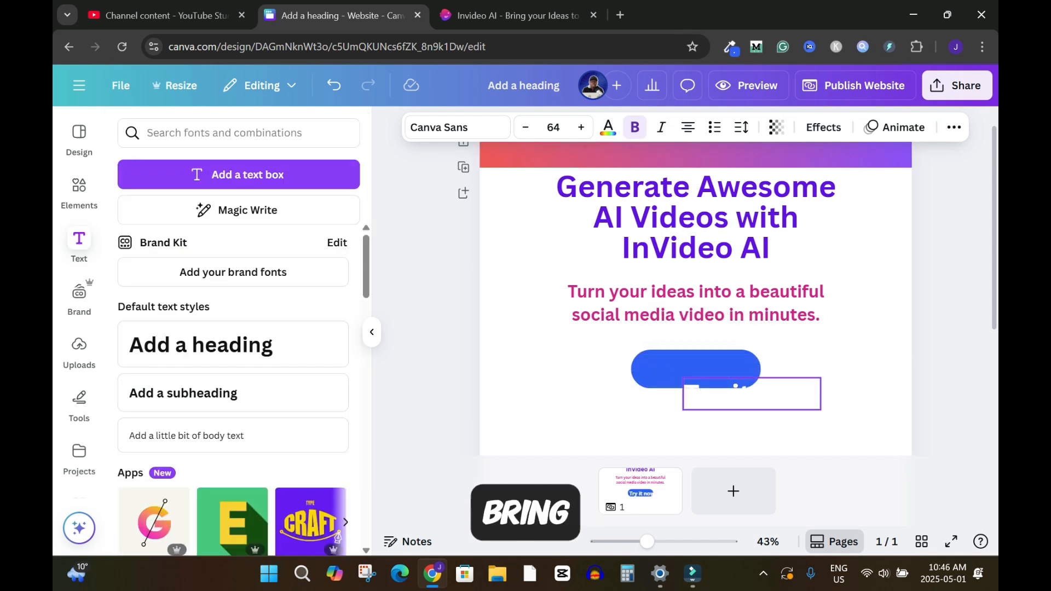
left_click_drag(768, 353, 714, 371)
- Start a link on the "Try it now!" text and copy the InVideo AI link from the tutorial video's description in YouTube Studio
double_click(695, 371)
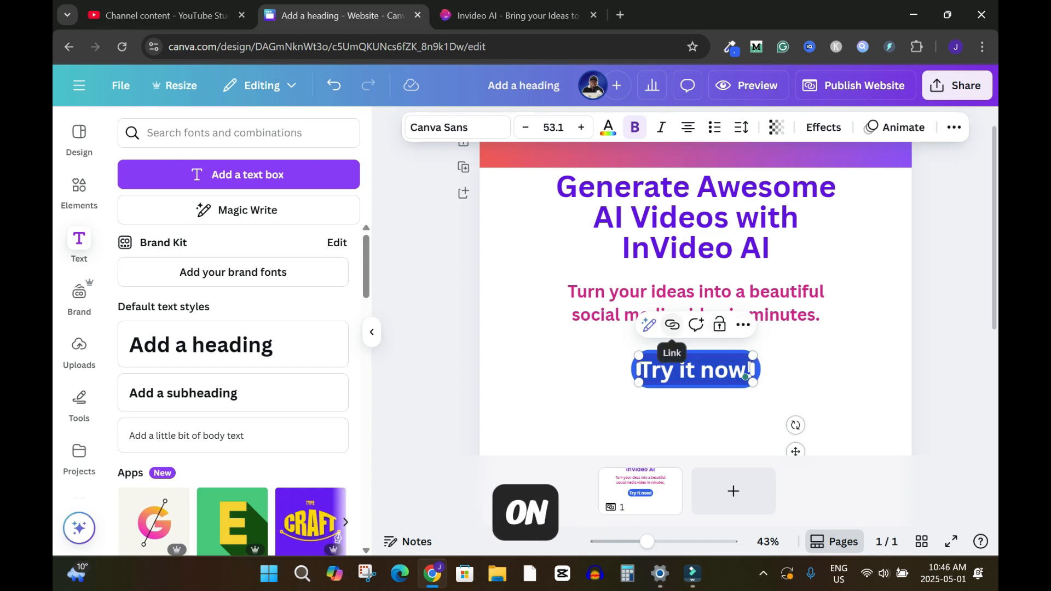
left_click(672, 325)
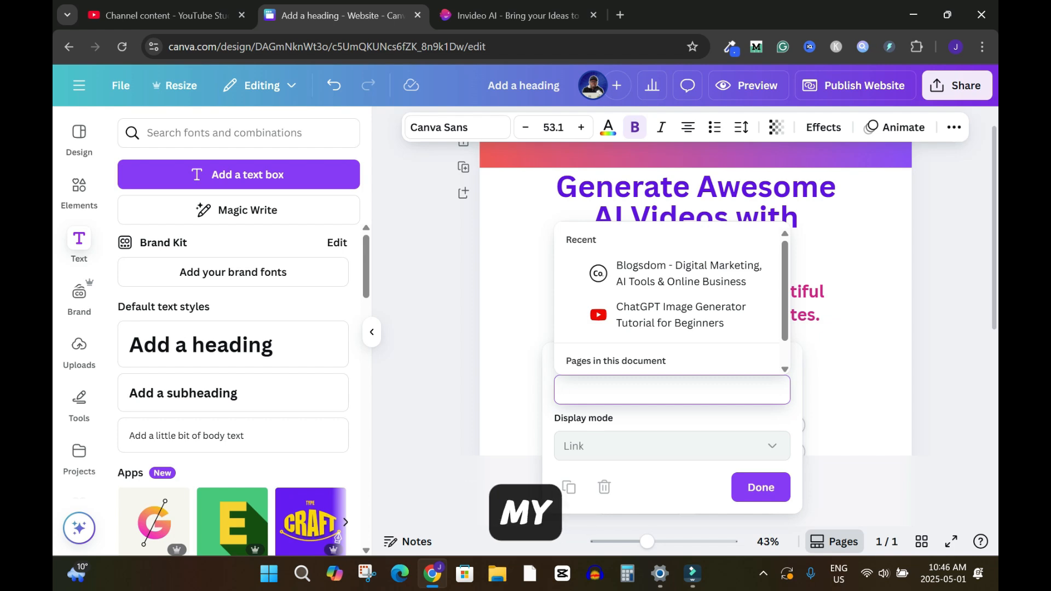
left_click(159, 15)
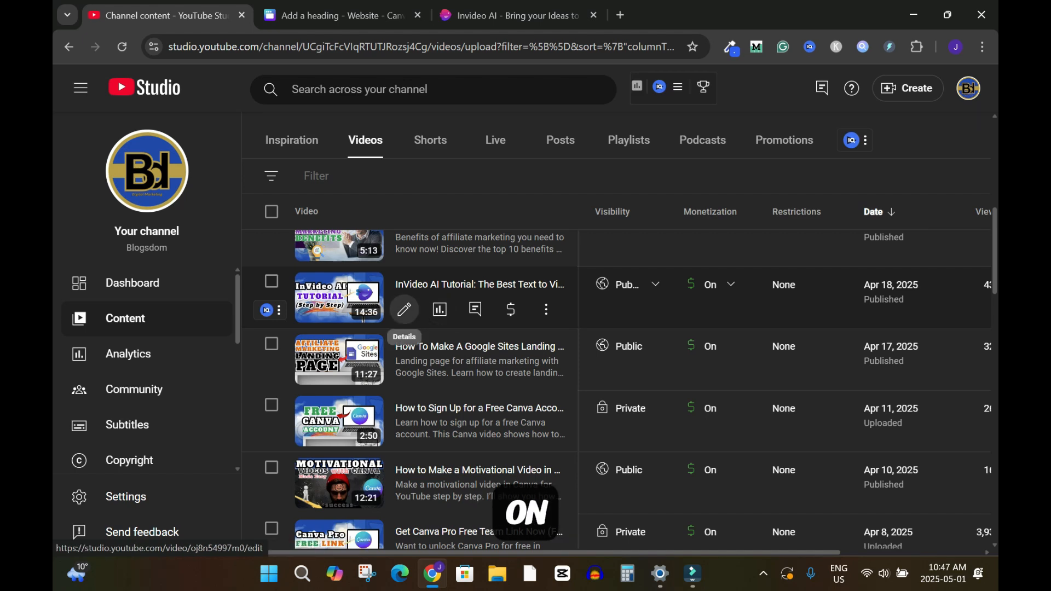
left_click(404, 310)
left_click_drag(269, 308, 434, 309)
key("ctrl+c")
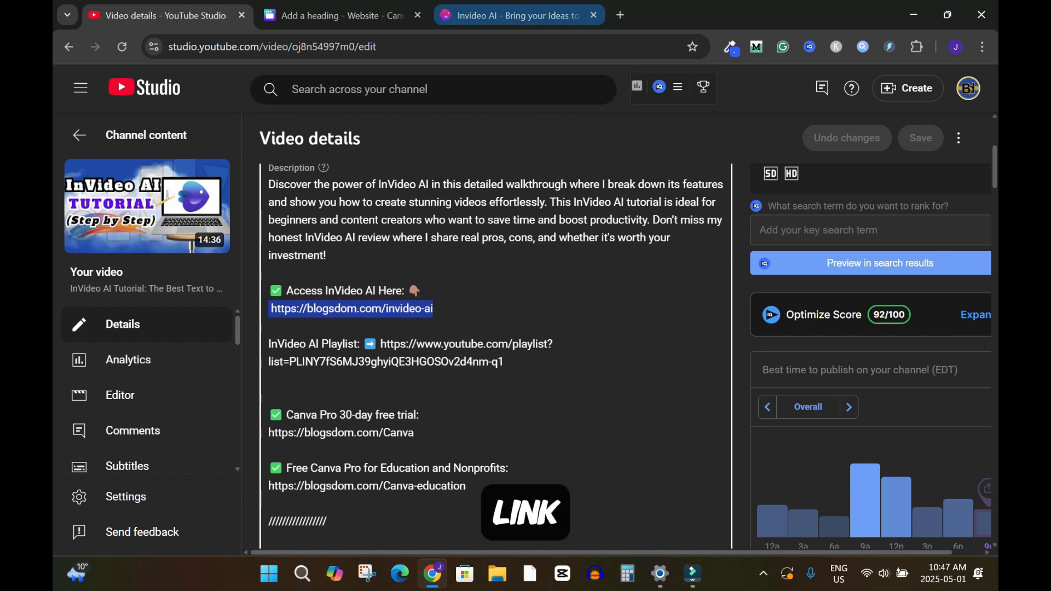
left_click(369, 16)
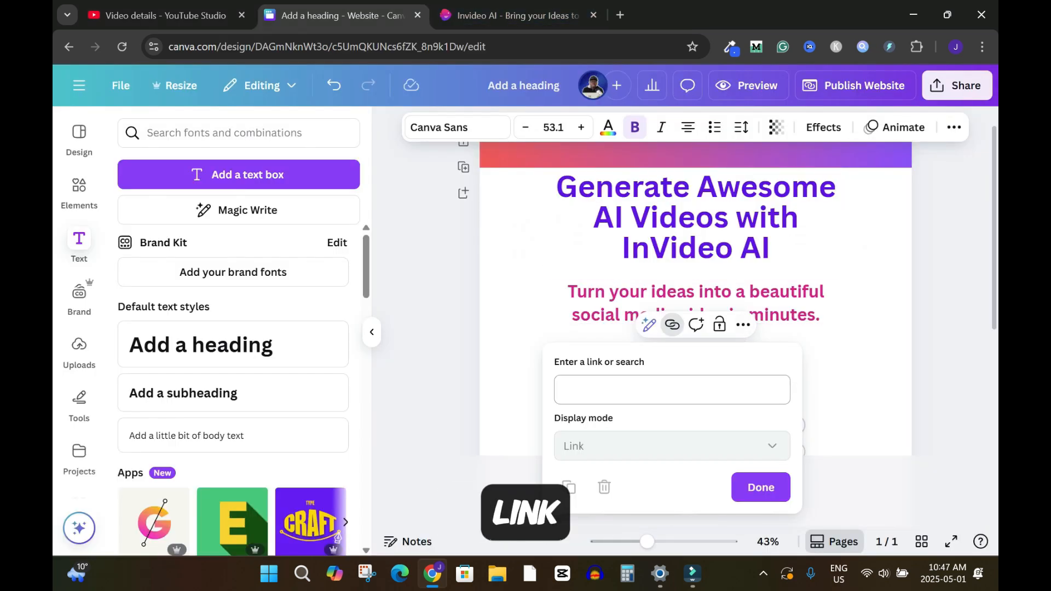
left_click(672, 390)
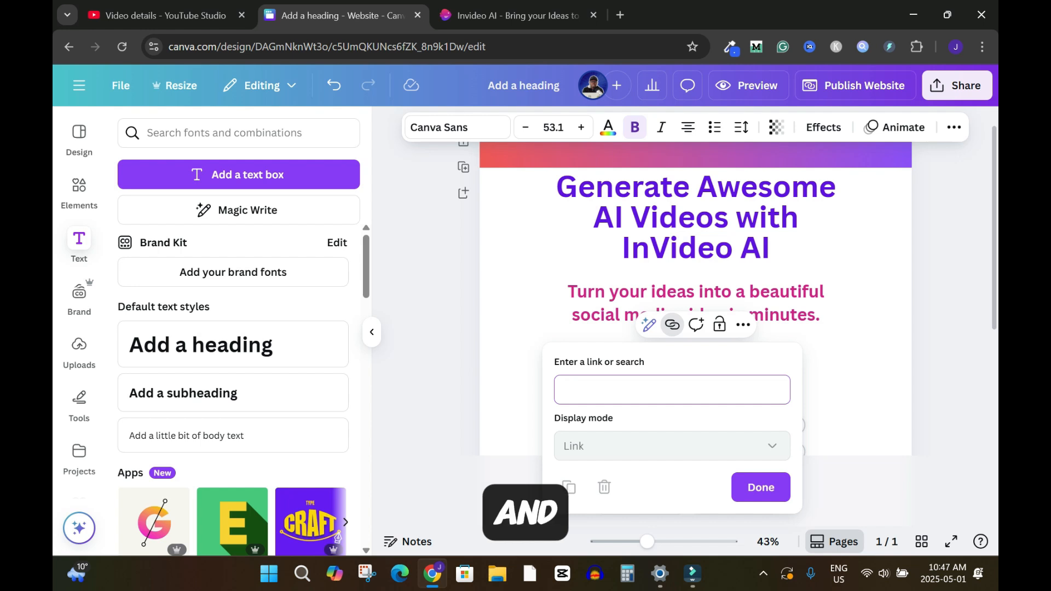
key("ctrl+v")
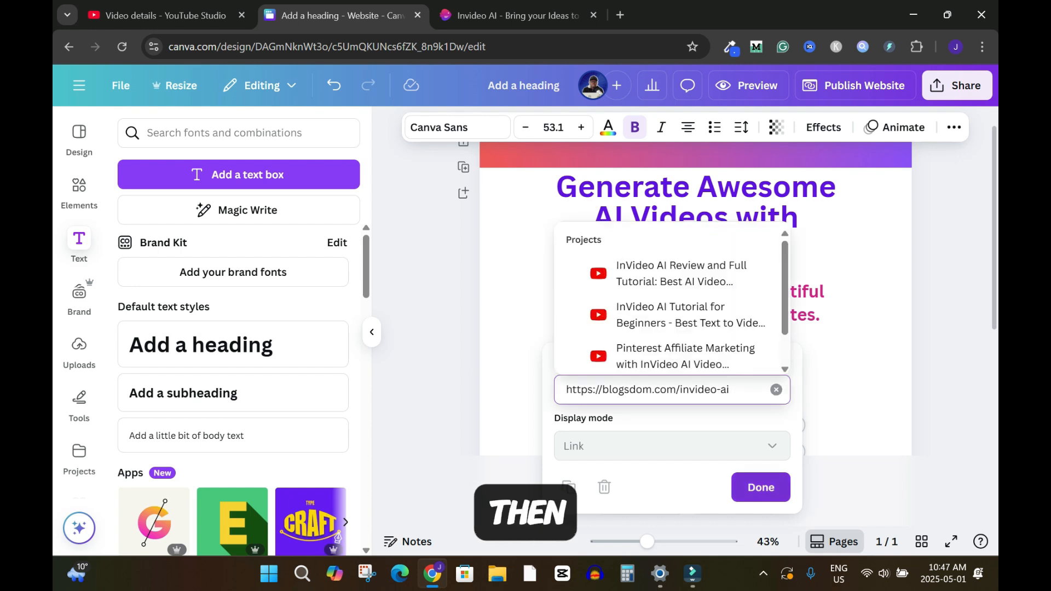
key("Return")
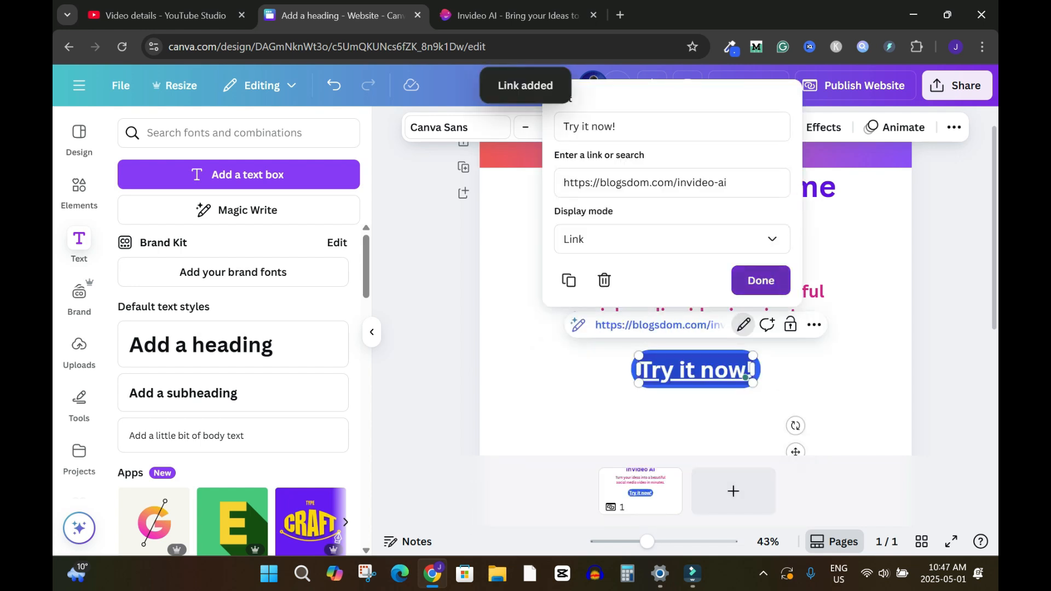
left_click(761, 280)
left_click(953, 372)
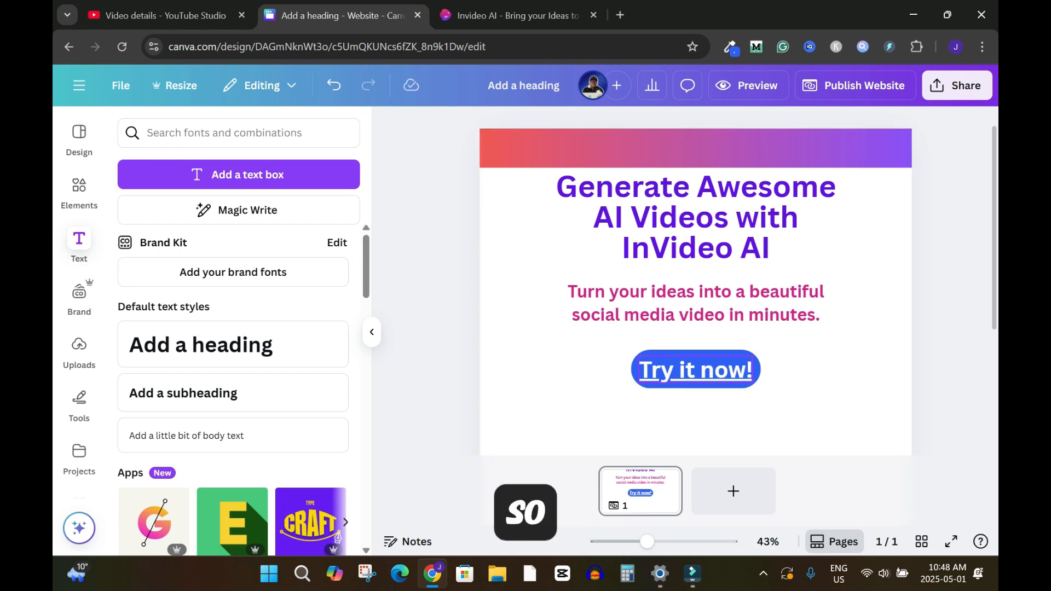
- Shrink the "Try it now!" text to size 46.2 and keep it centred inside the blue button
left_click(695, 370)
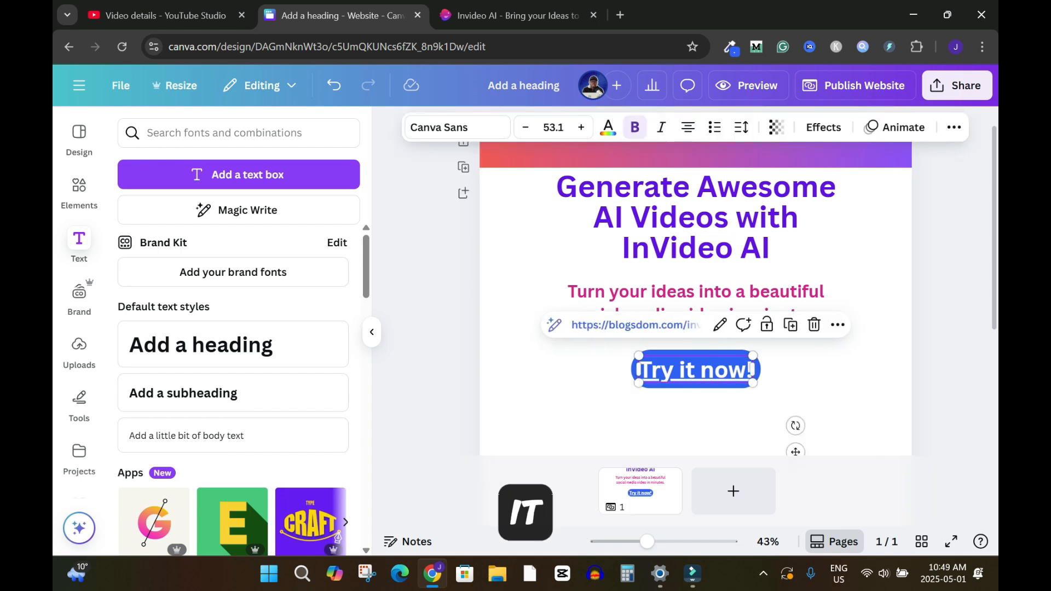
mouse_move(753, 383)
left_mouse_down()
mouse_move(738, 379)
mouse_move(746, 369)
left_mouse_up()
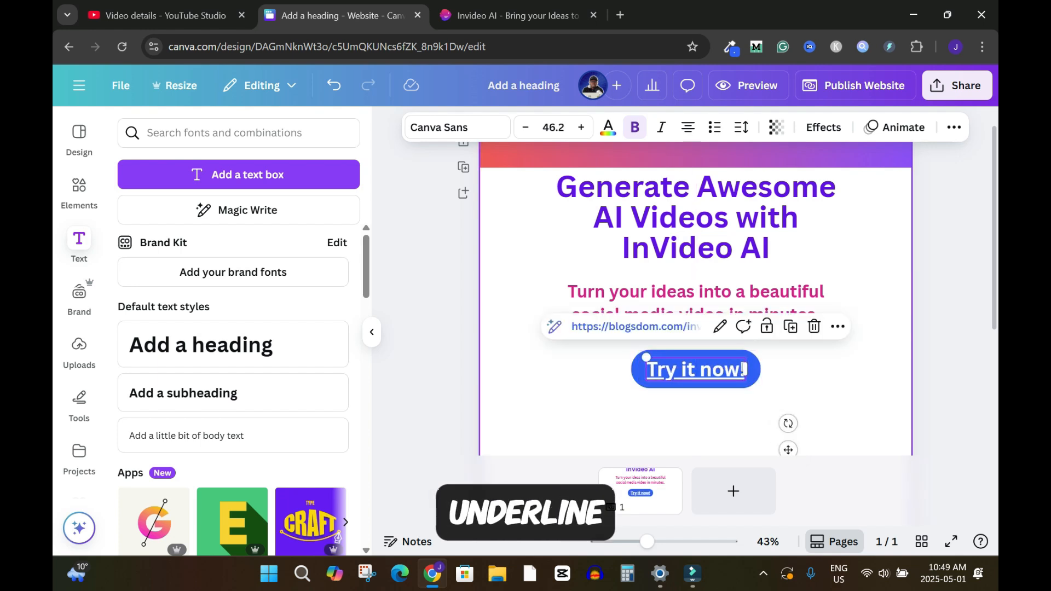
key("Escape")
left_click(788, 416)
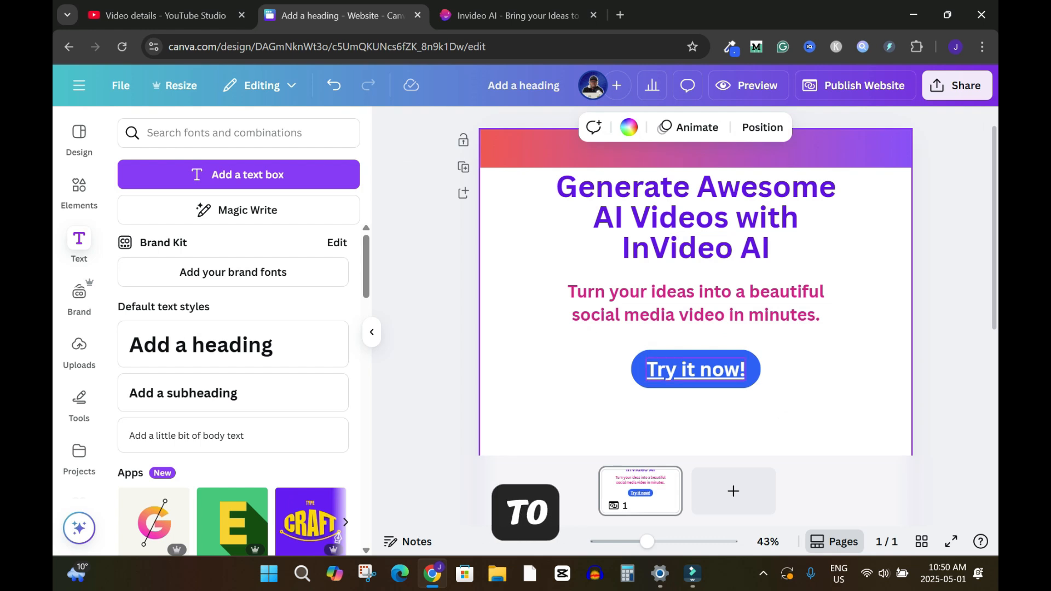
- Remove the underline from the linked "Try it now!" text
double_click(696, 370)
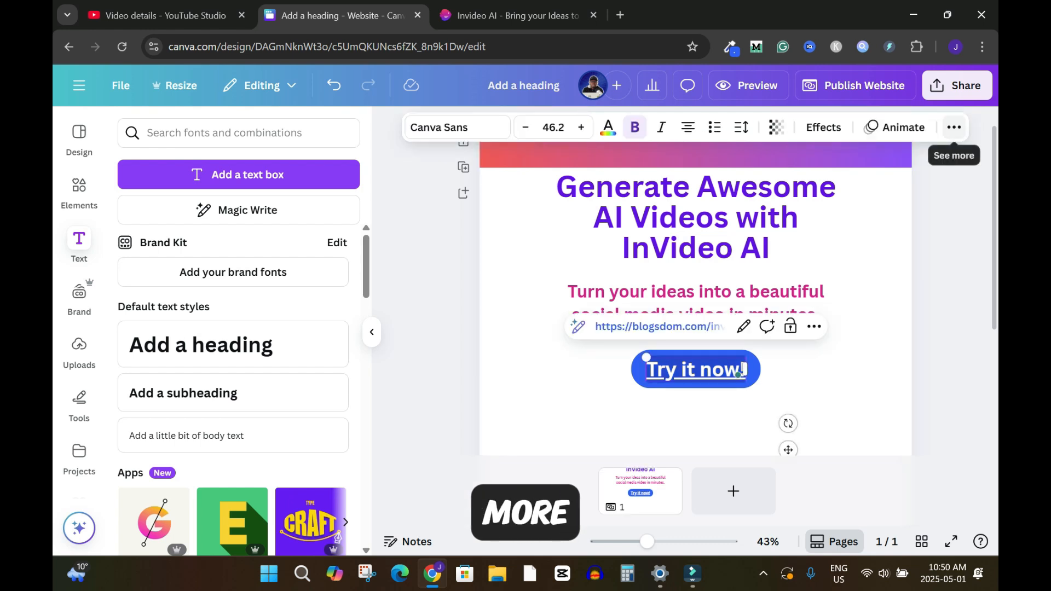
left_click(954, 127)
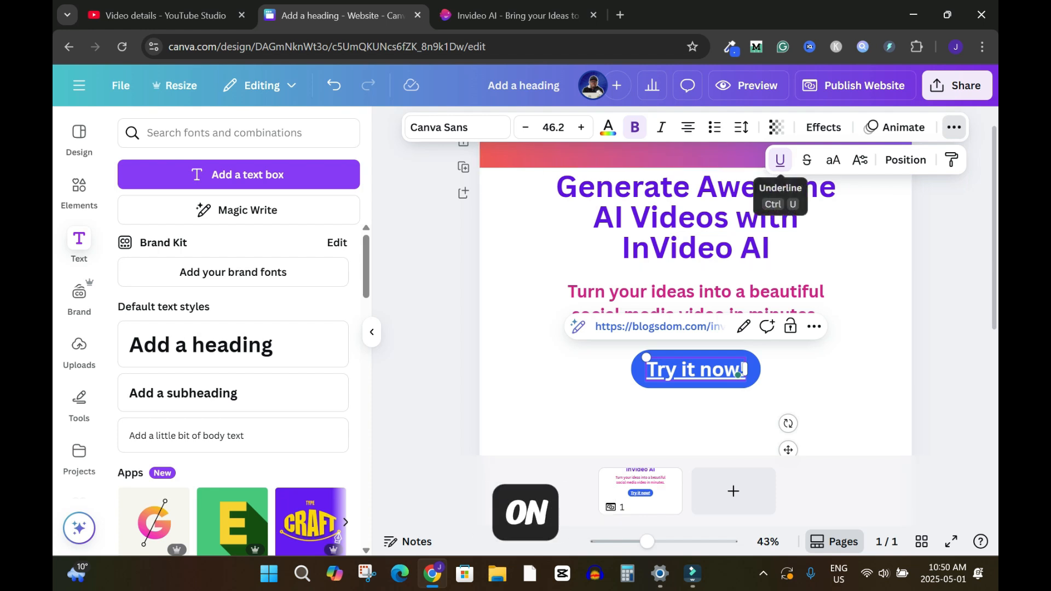
left_click(781, 160)
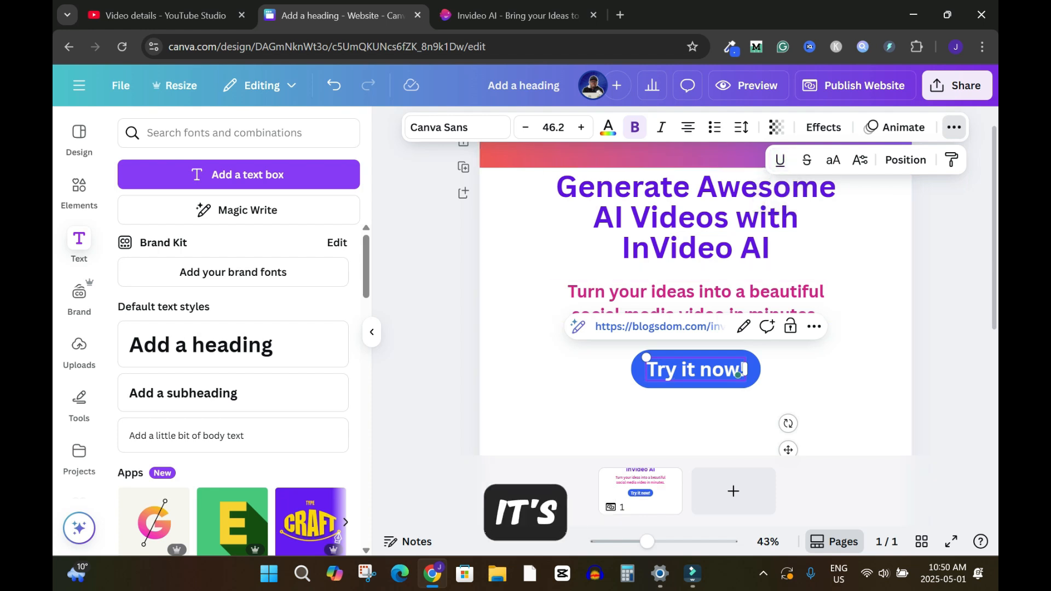
key("Escape")
key("Escape")
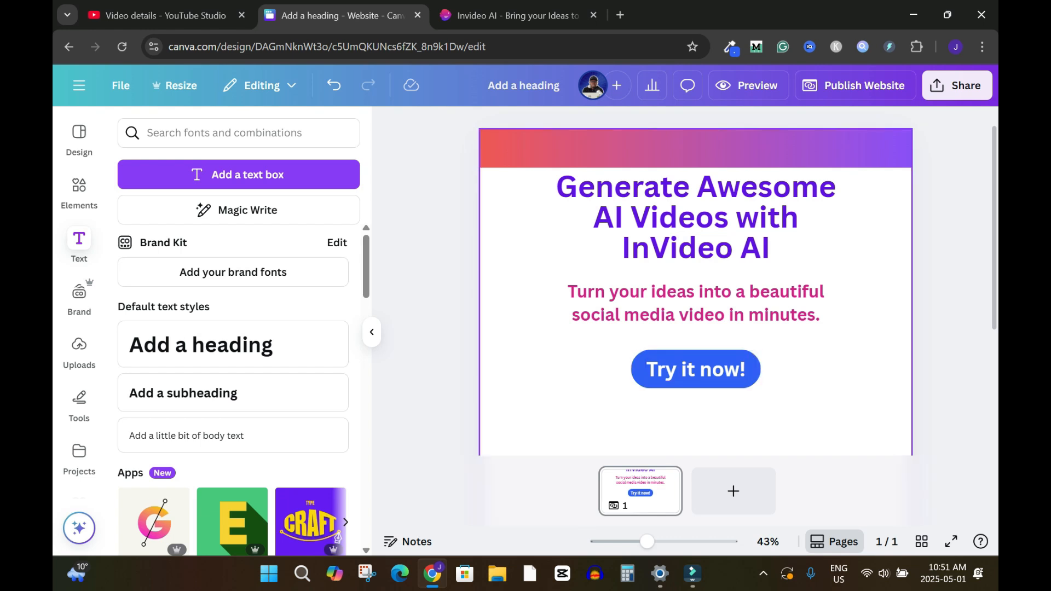
- Group the "Try it now!" text with its blue button and move the group slightly up towards the tagline
left_click(696, 370)
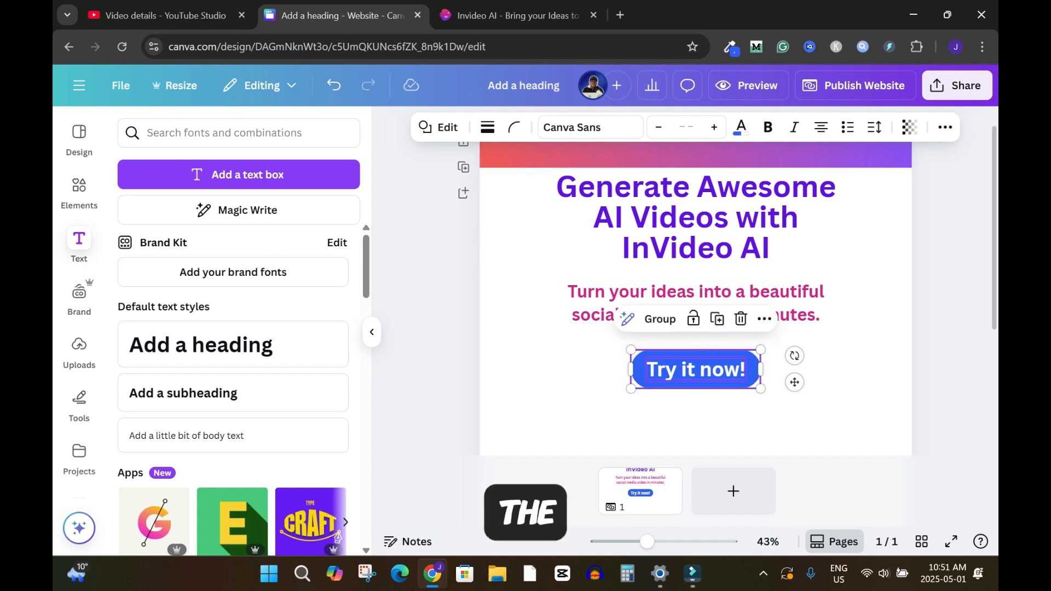
left_click(660, 319)
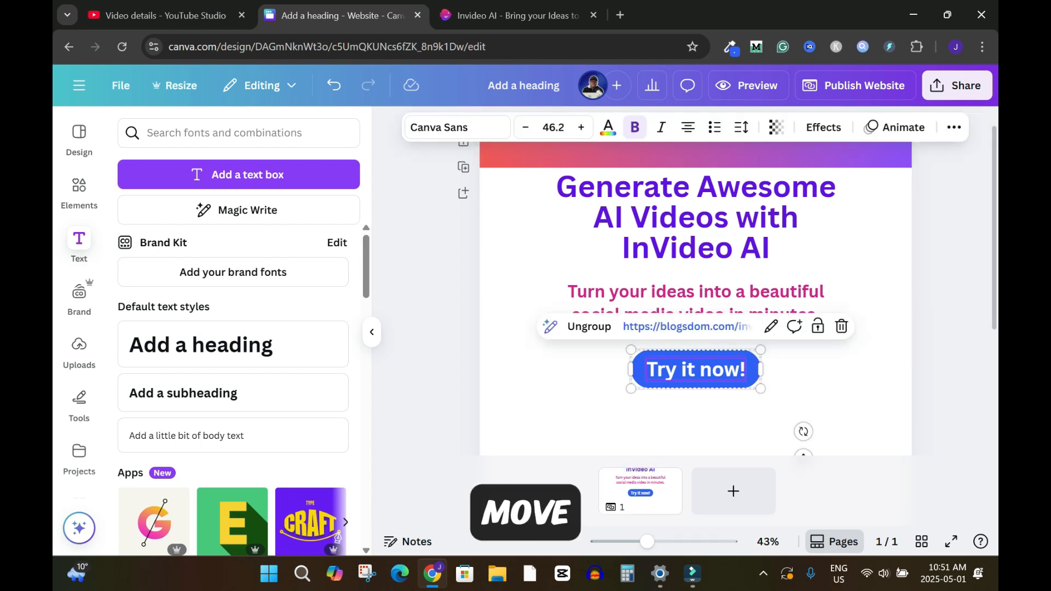
mouse_move(696, 369)
left_mouse_down()
mouse_move(737, 385)
mouse_move(664, 410)
mouse_move(669, 374)
mouse_move(706, 368)
mouse_move(696, 360)
left_mouse_up()
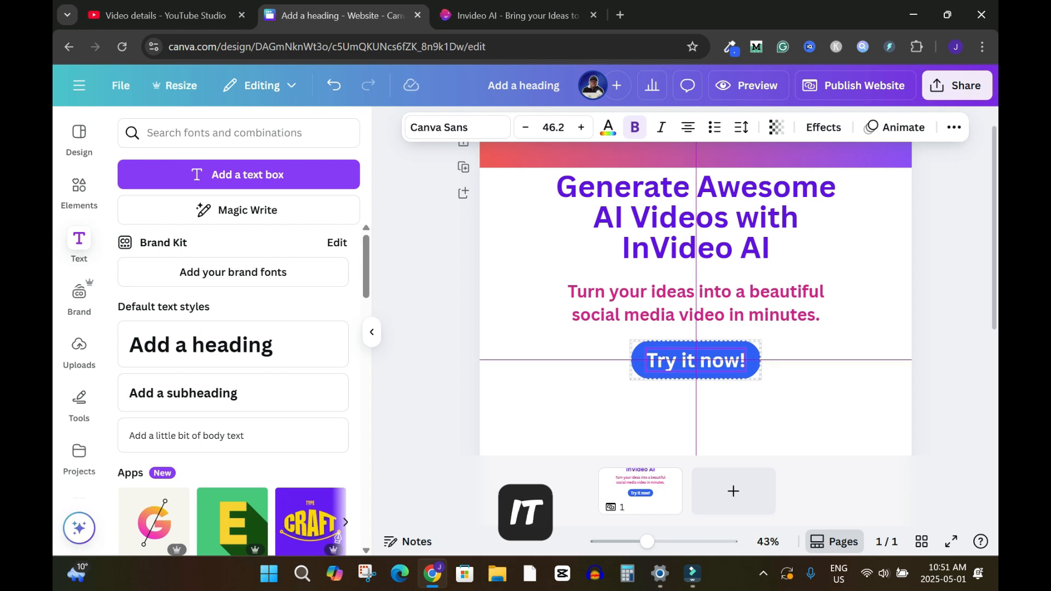
key("Escape")
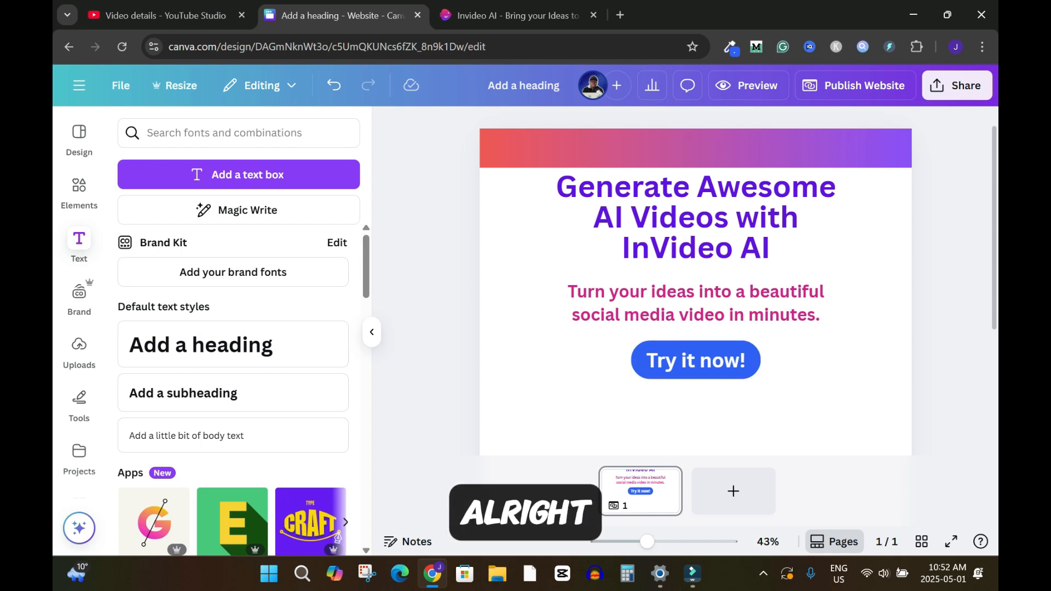
- Move the grouped "Try it now!" button slightly down, keeping it horizontally centred and leaving more space below the tagline
scroll(696, 284, "down", 1)
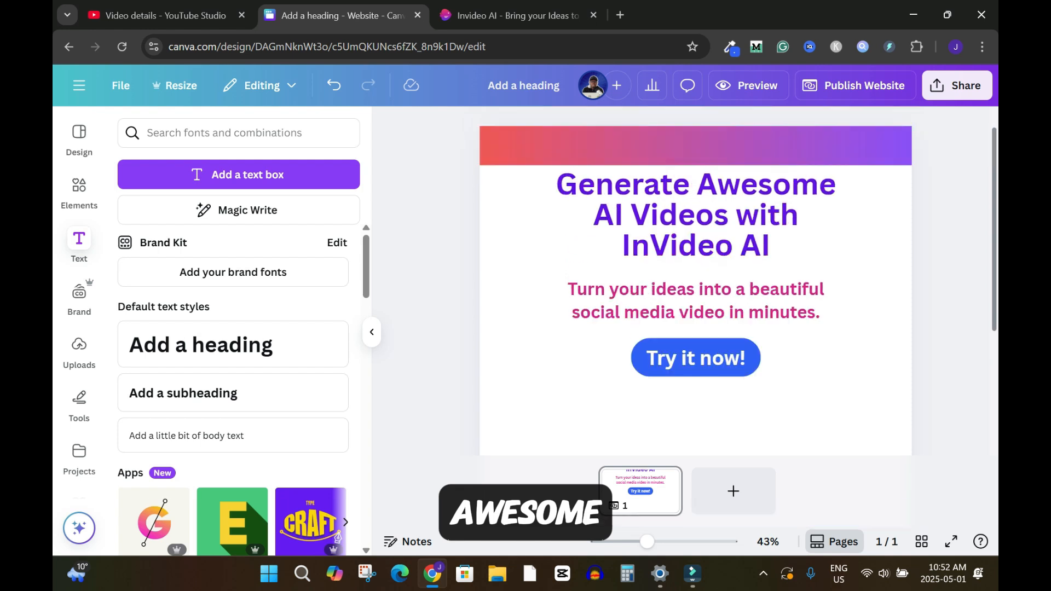
scroll(696, 284, "down", 3)
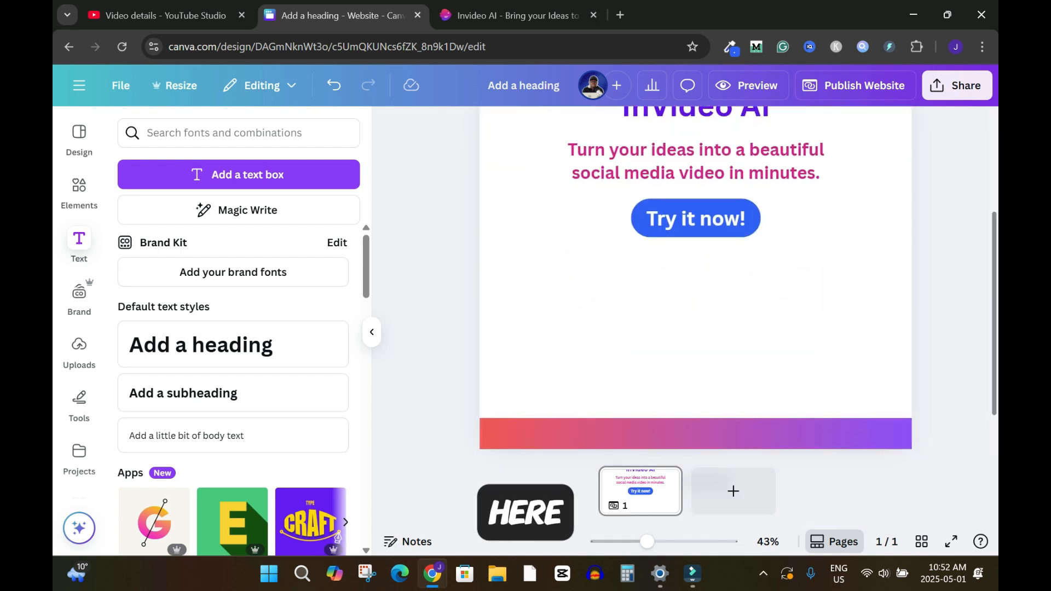
scroll(695, 284, "down", 1)
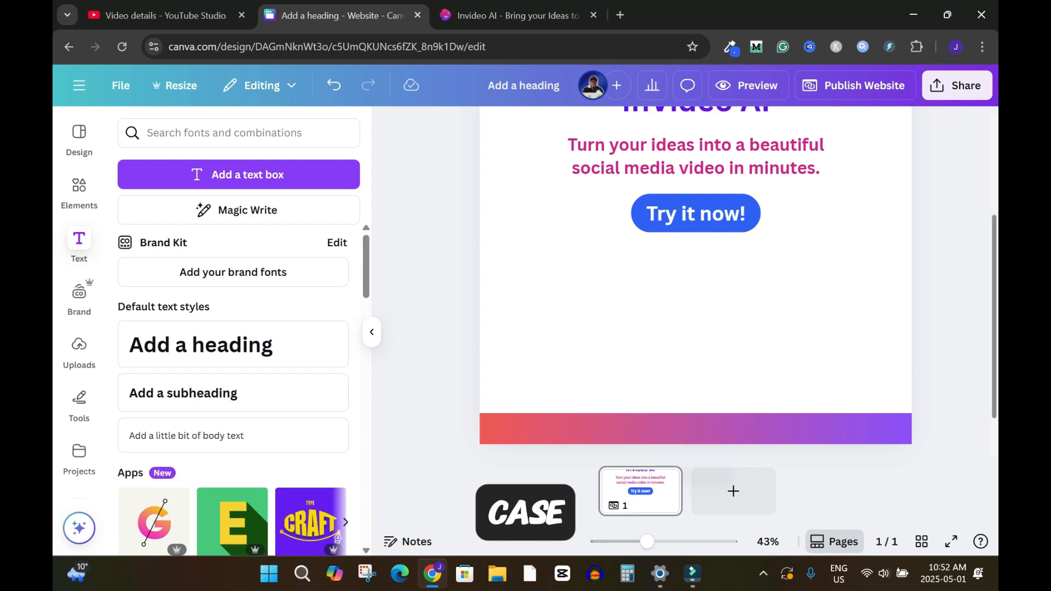
scroll(695, 274, "up", 3)
scroll(696, 274, "down", 1)
left_click_drag(696, 261, 695, 280)
left_click(952, 306)
scroll(696, 274, "down", 1)
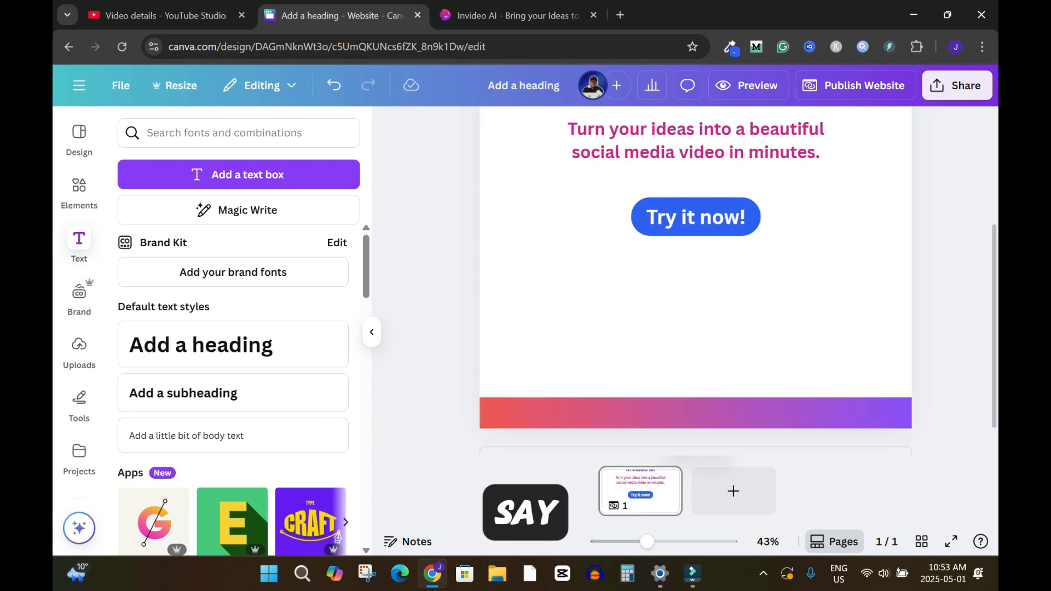
- Switch to YouTube Studio, snip the InVideo AI tutorial thumbnail with Snipping Tool and copy the screenshot
key("ctrl+shift+Tab")
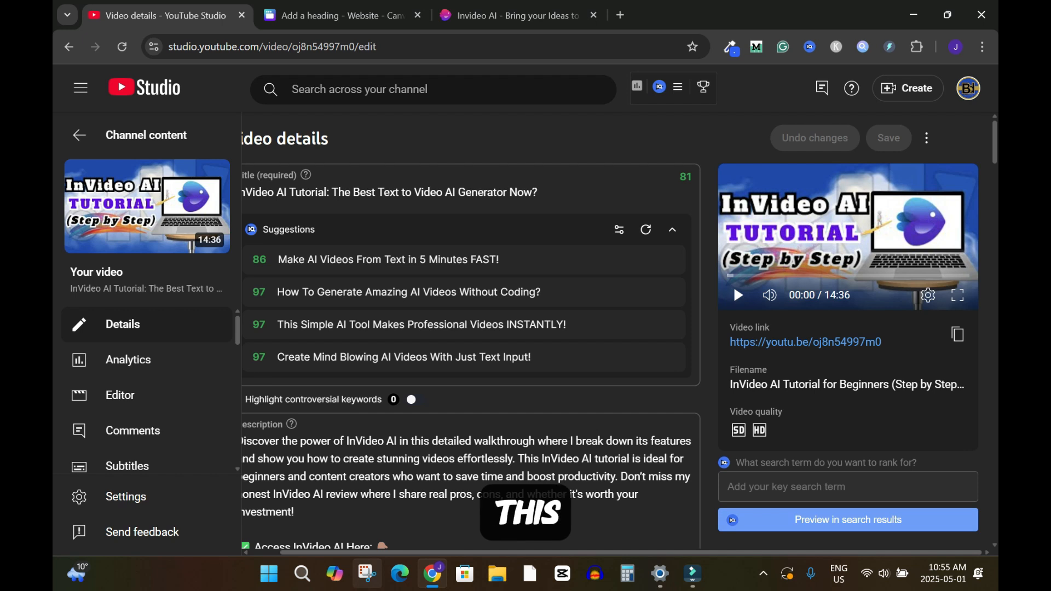
left_click(367, 574)
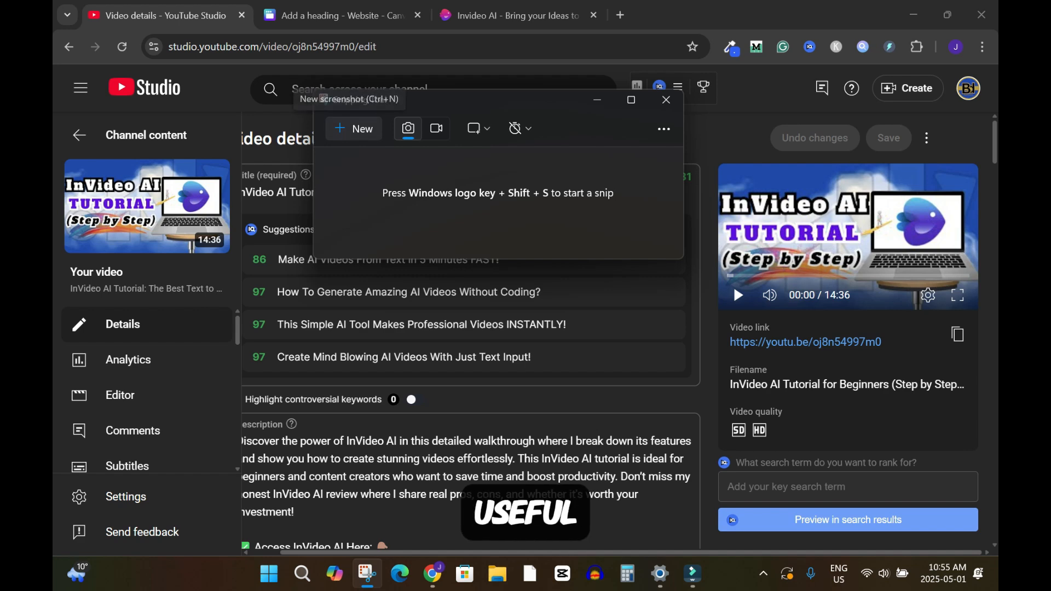
left_click(354, 128)
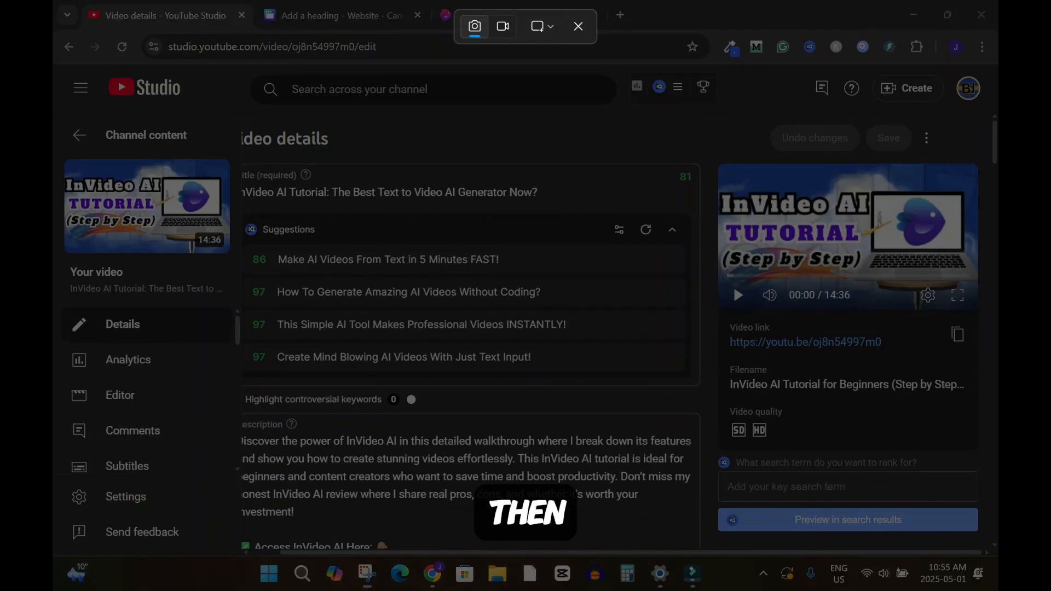
left_click_drag(60, 157, 235, 259)
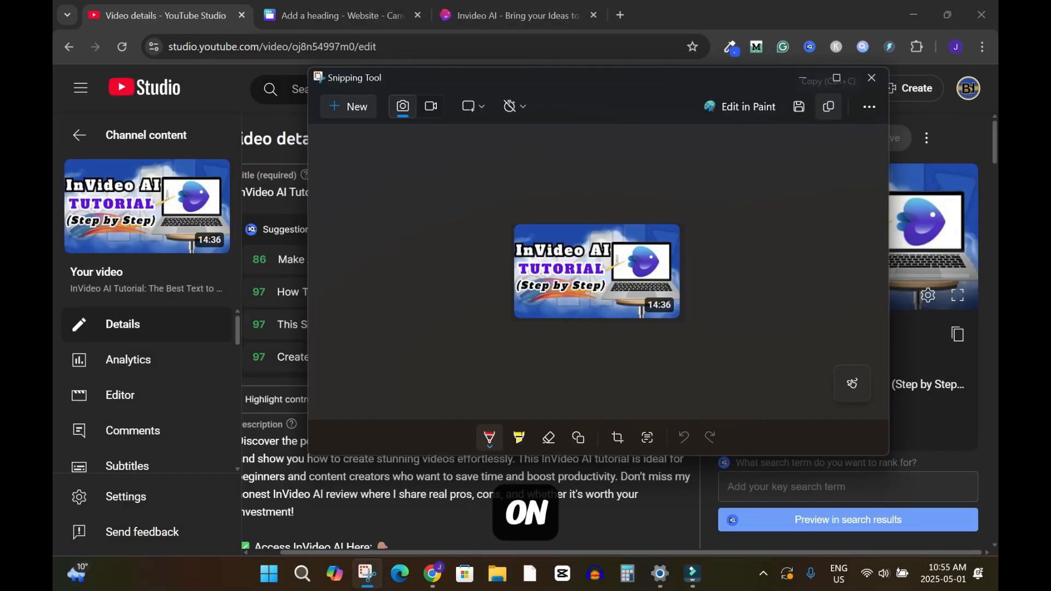
left_click(828, 106)
- Back in Canva, paste the thumbnail screenshot and place it centred below the "Try it now!" button
left_click(334, 15)
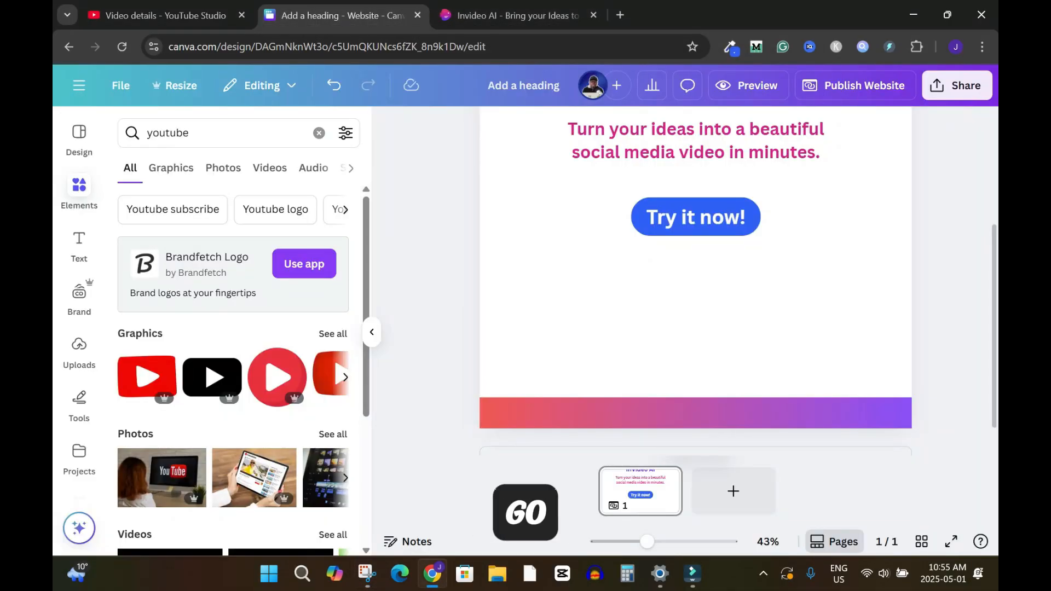
key("ctrl+v")
left_click_drag(695, 202, 696, 317)
- Crop the pasted thumbnail on all four sides to remove its black edges
left_click_drag(809, 316, 803, 316)
left_click_drag(693, 381, 692, 377)
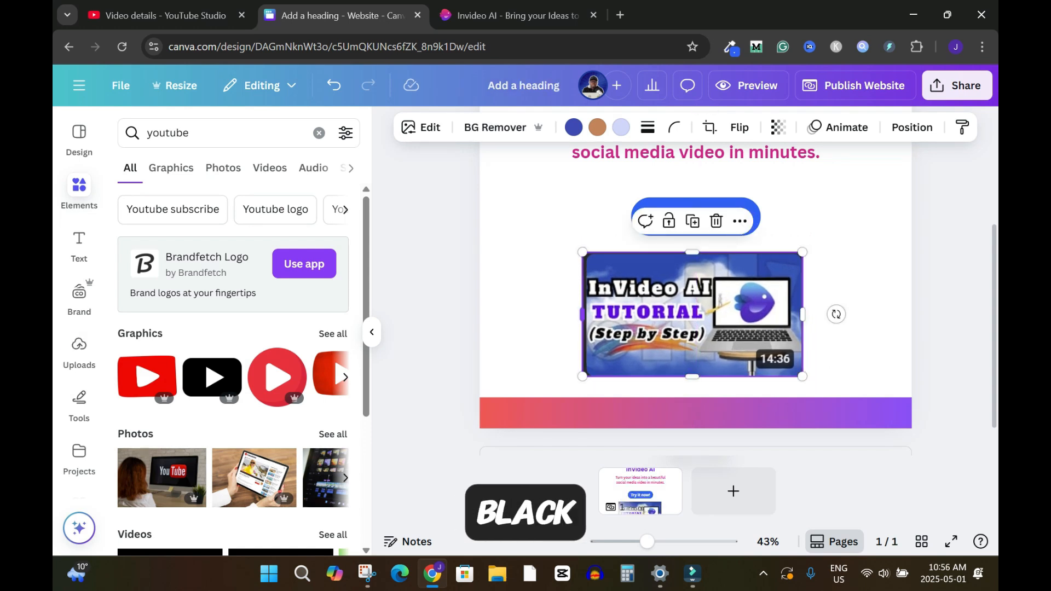
left_click_drag(583, 314, 586, 315)
left_click_drag(694, 251, 694, 252)
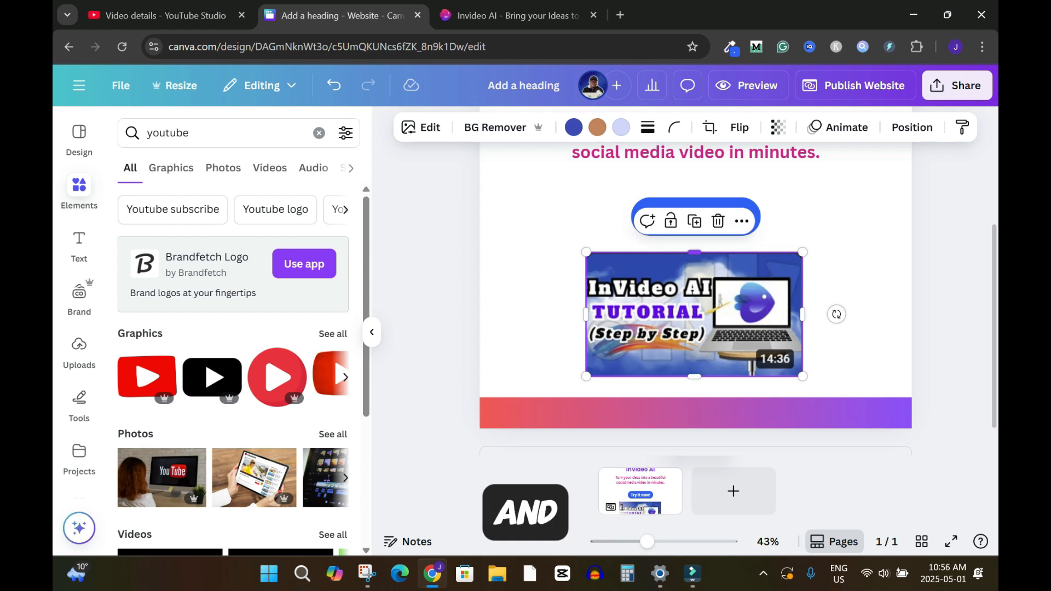
left_click(951, 290)
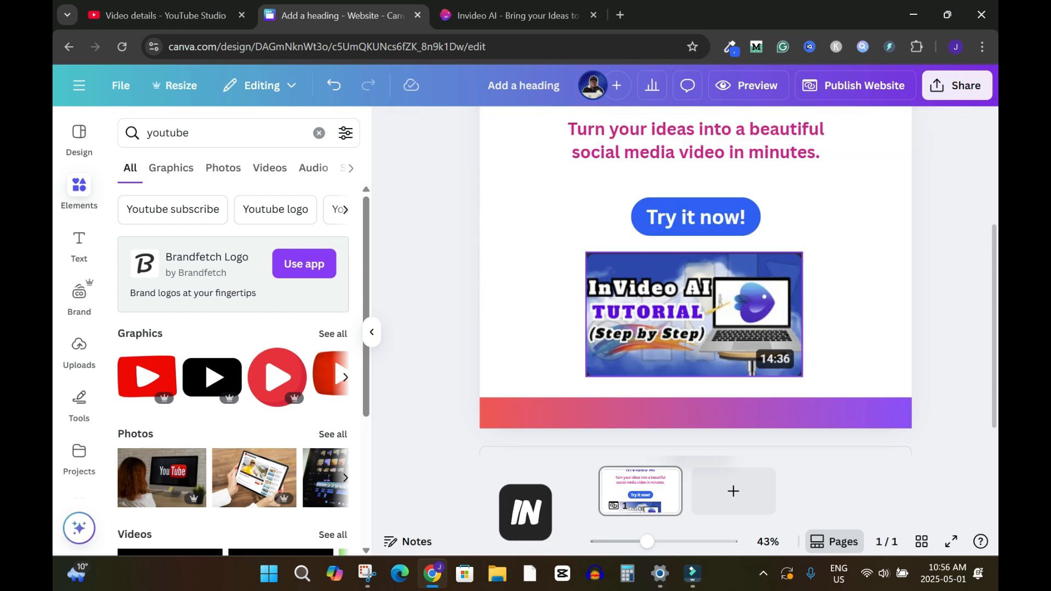
left_click(694, 257)
left_click_drag(695, 252, 694, 258)
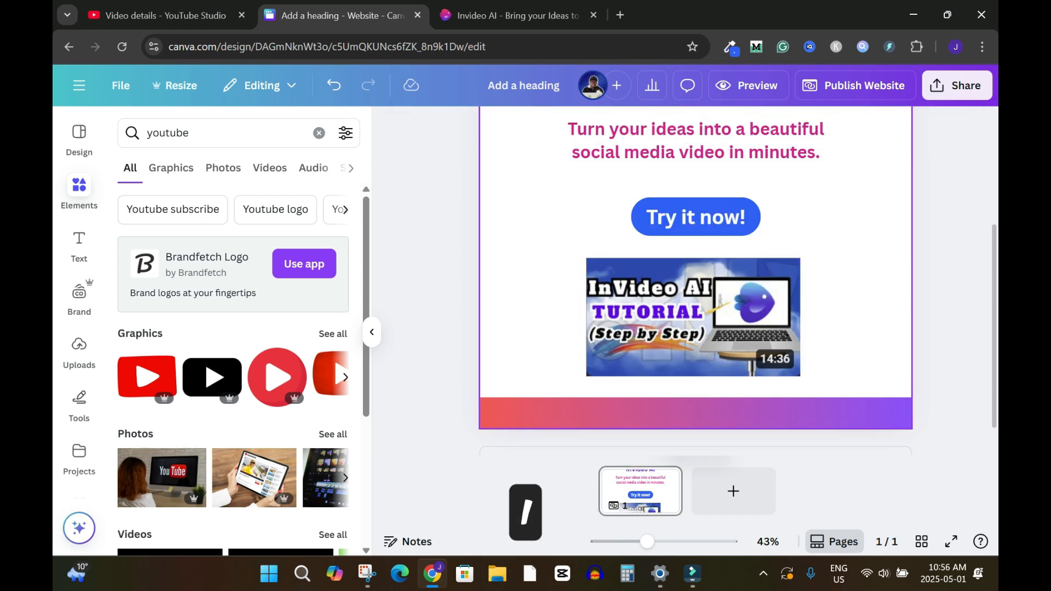
- Enlarge the thumbnail and centre it between the "Try it now!" button and the lower gradient banner
left_click(694, 317)
left_click_drag(694, 318, 697, 312)
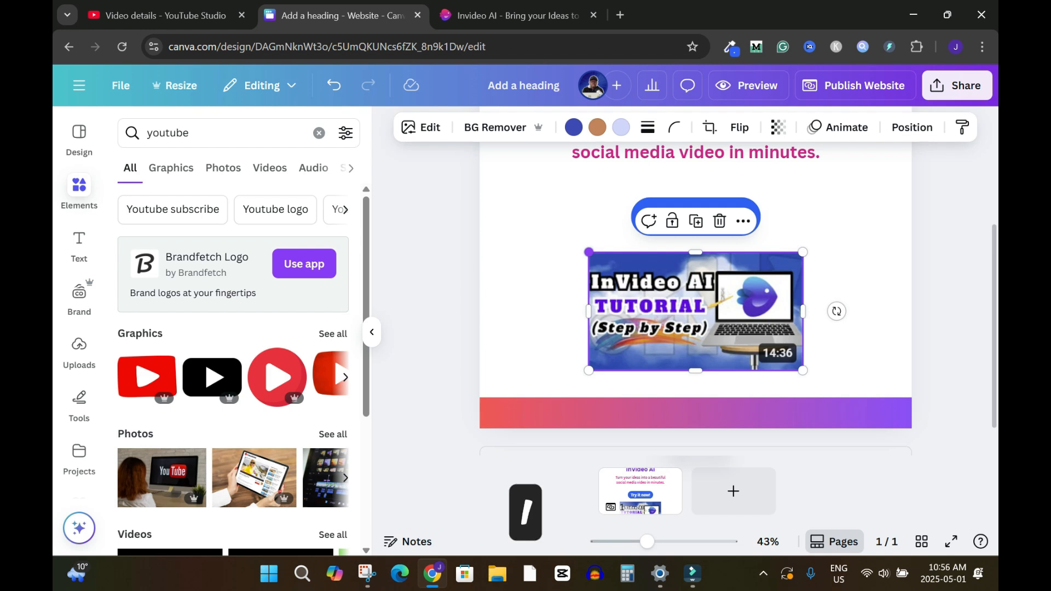
left_click_drag(589, 251, 545, 229)
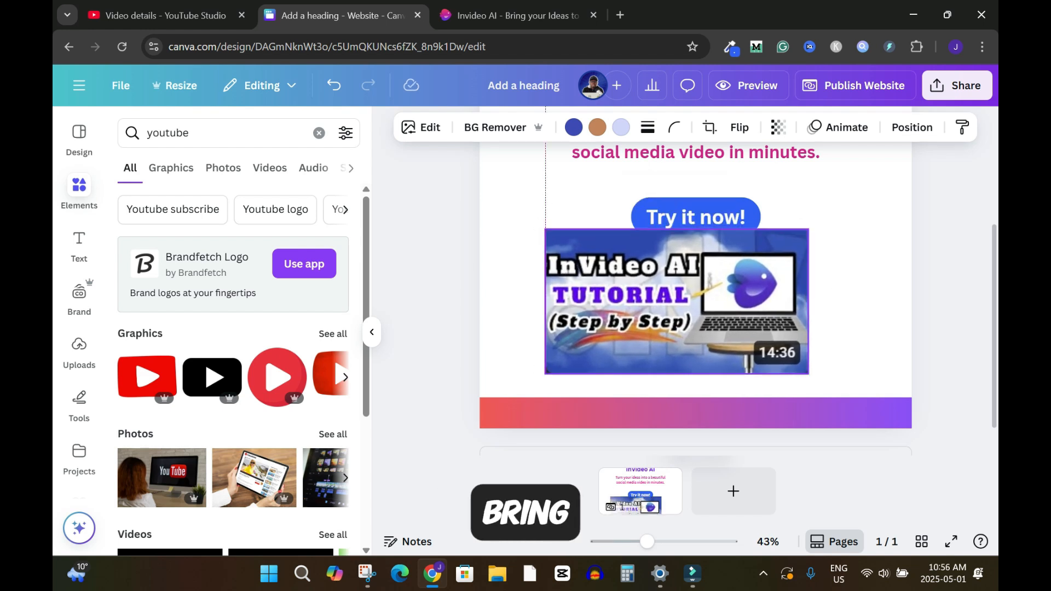
left_click_drag(676, 302, 695, 324)
scroll(695, 329, "down", 1)
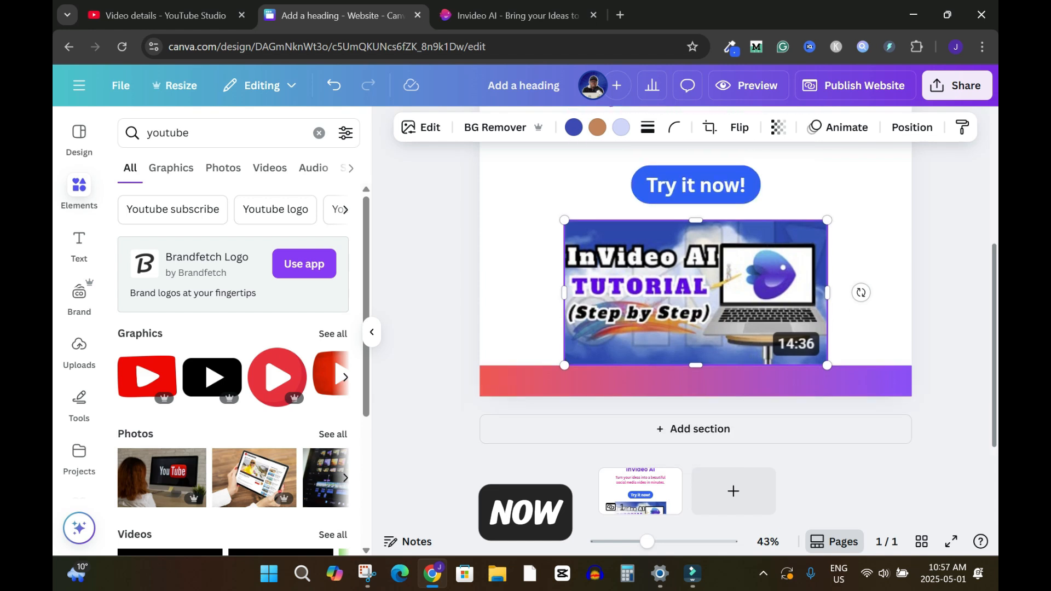
- Move the lower gradient banner out of the way, extend the page downward and place the banner at its new bottom edge
left_click(695, 381)
left_click_drag(696, 382, 700, 333)
left_click(750, 379)
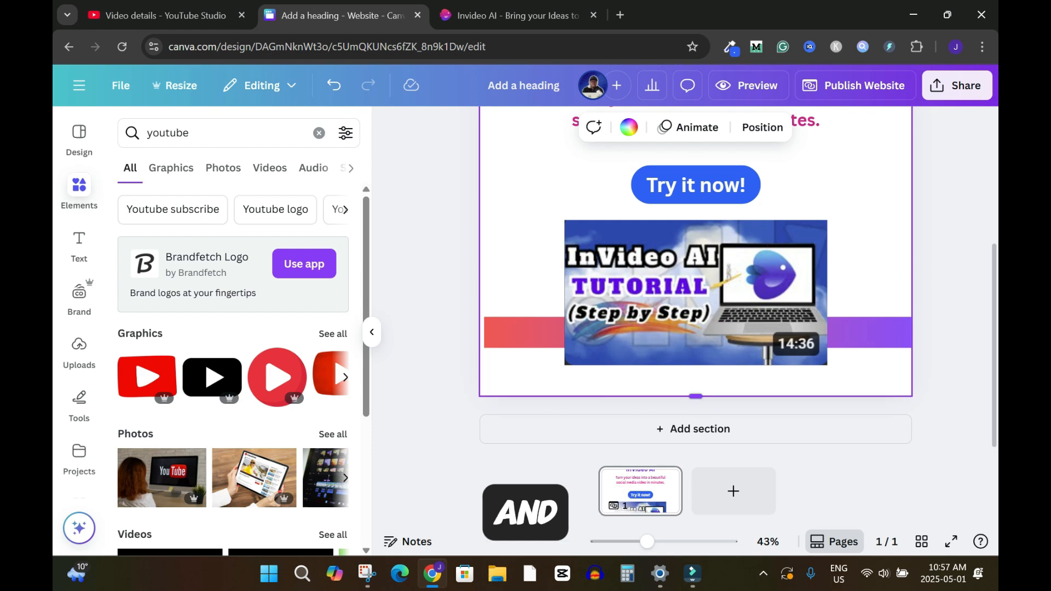
left_click_drag(696, 396, 696, 453)
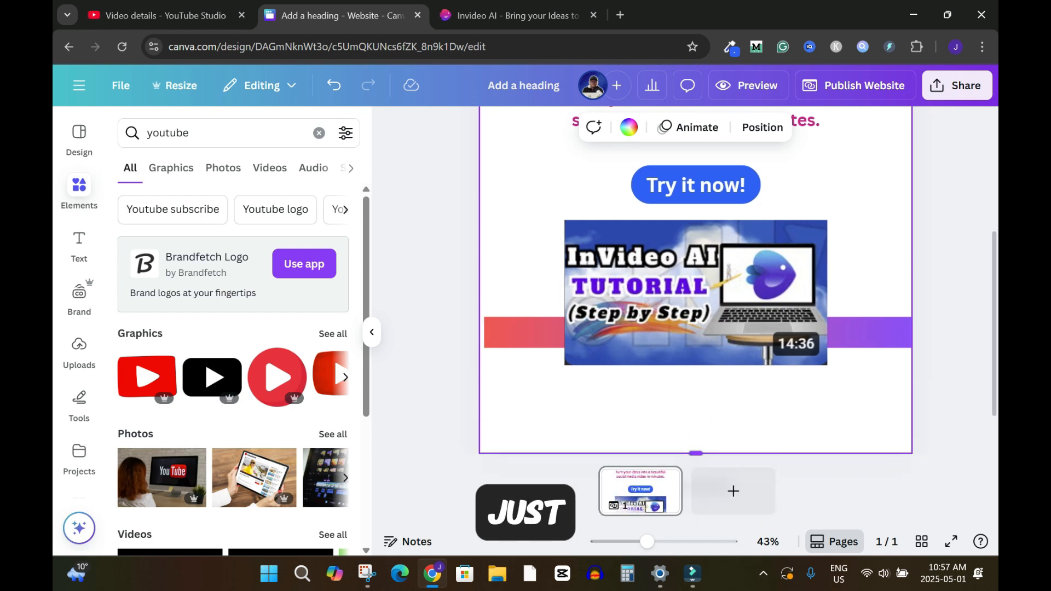
left_click_drag(872, 332, 868, 438)
- Enlarge the thumbnail further and place it between the button and the lower gradient banner
left_click_drag(696, 293, 696, 299)
left_click_drag(564, 226, 522, 204)
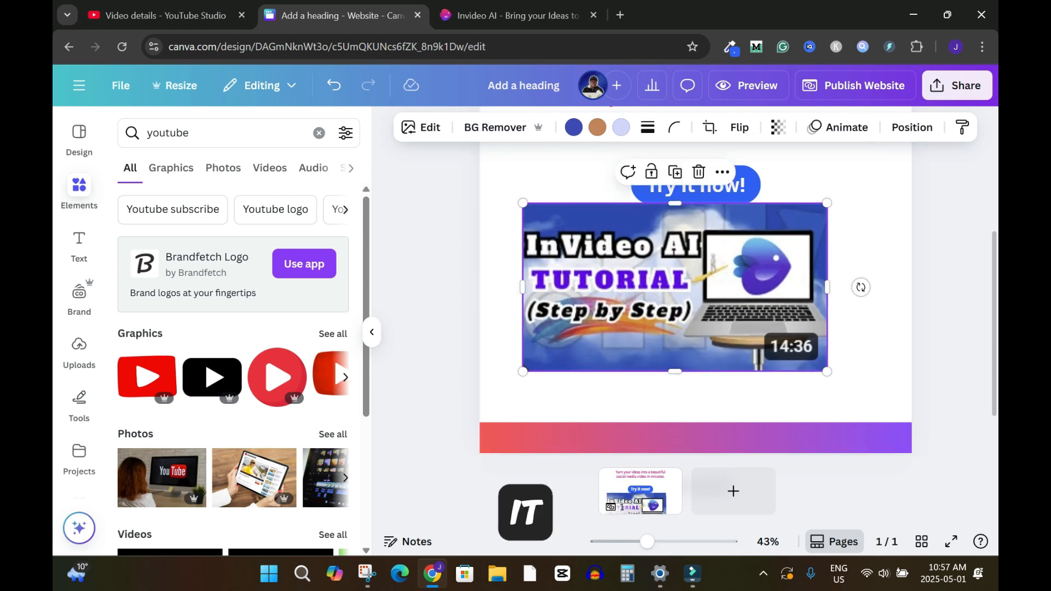
left_click_drag(675, 286, 704, 313)
- Move the "Try it now!" button slightly up and shift the thumbnail up beneath it
scroll(704, 313, "up", 2)
left_click(696, 275)
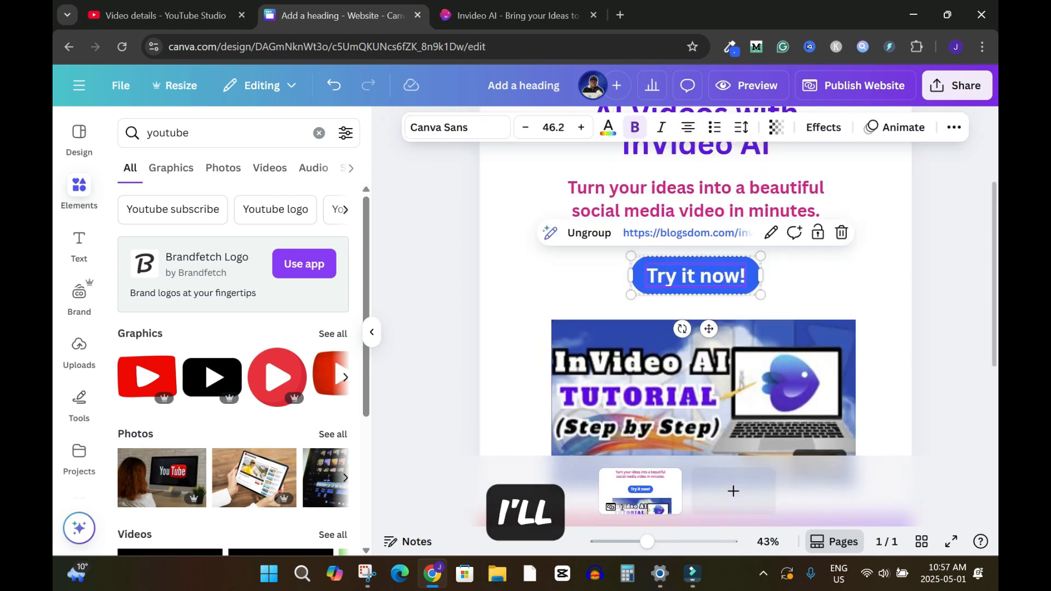
left_click_drag(695, 274, 695, 265)
left_click_drag(704, 384, 703, 373)
- Start a link on the thumbnail and copy the tutorial video's link from YouTube Studio
scroll(696, 296, "down", 2)
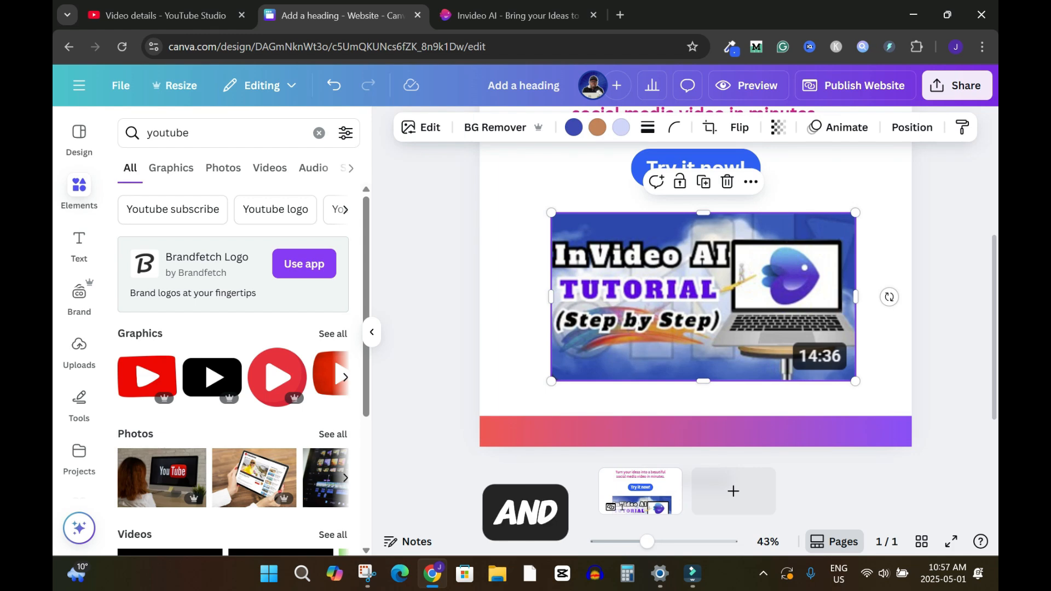
left_click(752, 182)
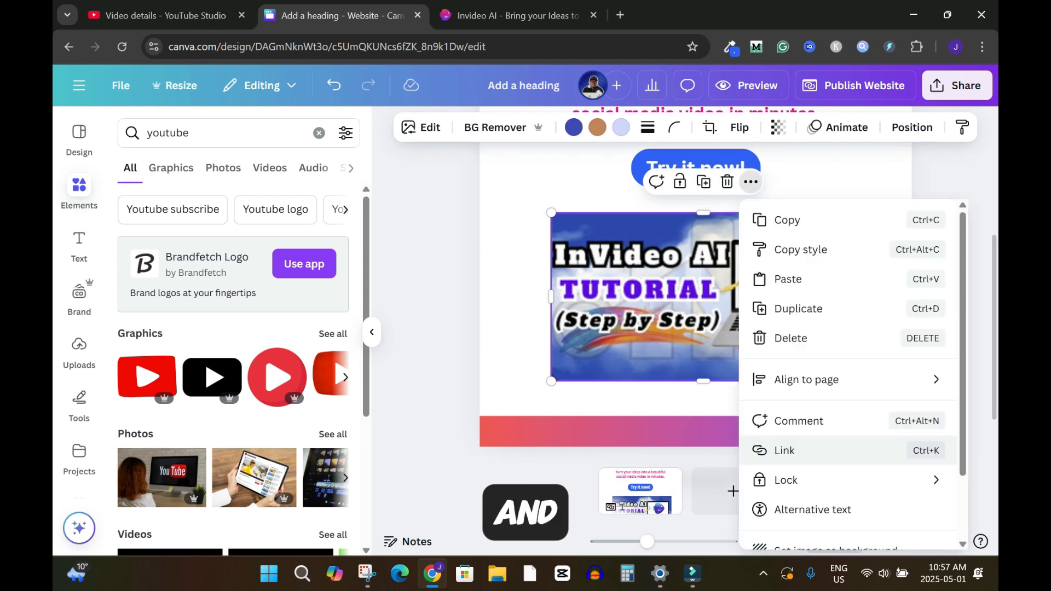
left_click(784, 450)
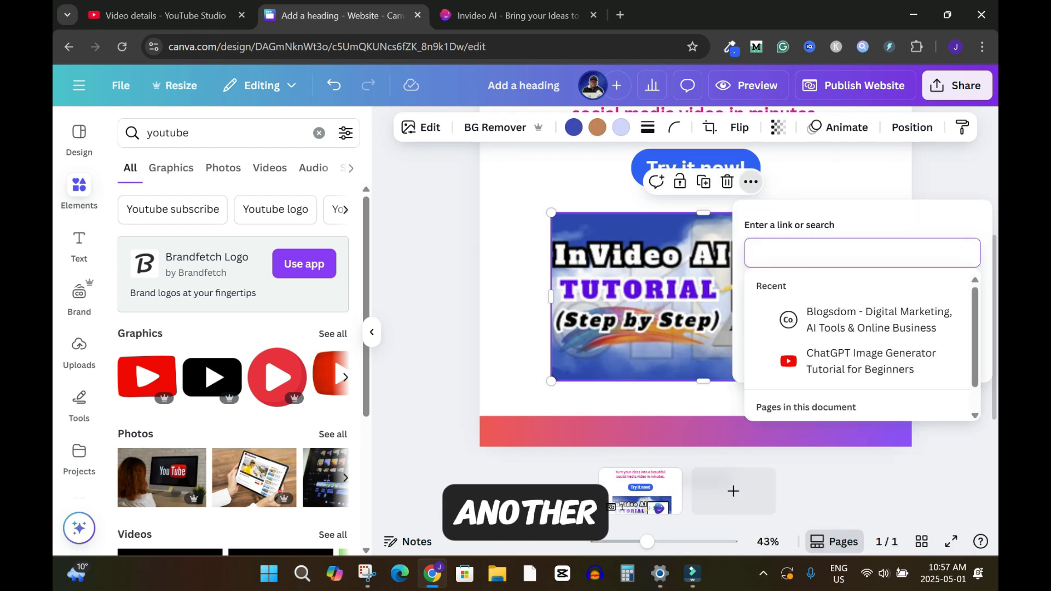
left_click(166, 15)
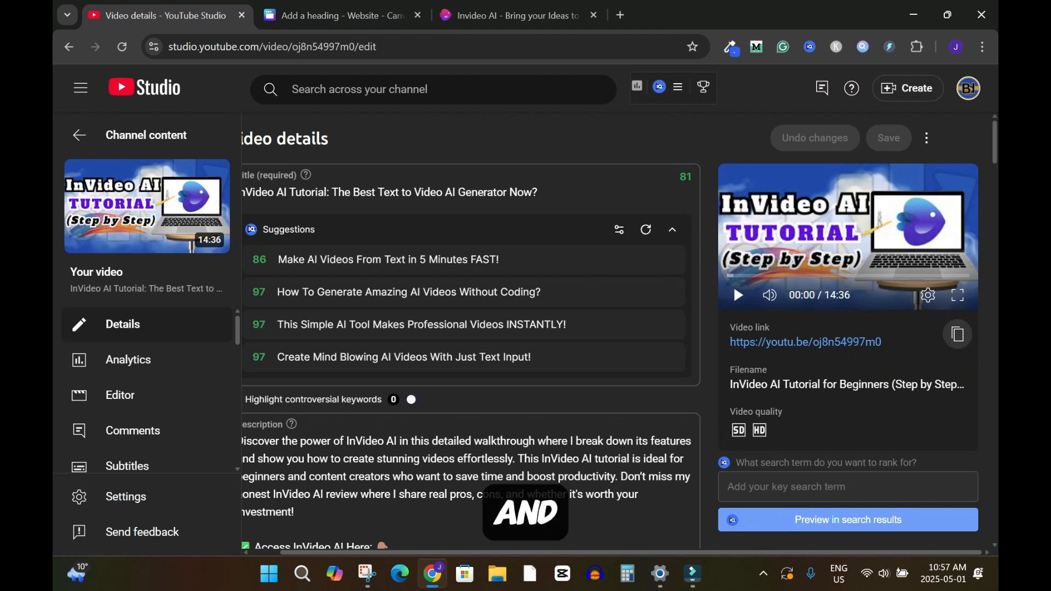
left_click(957, 335)
left_click(337, 15)
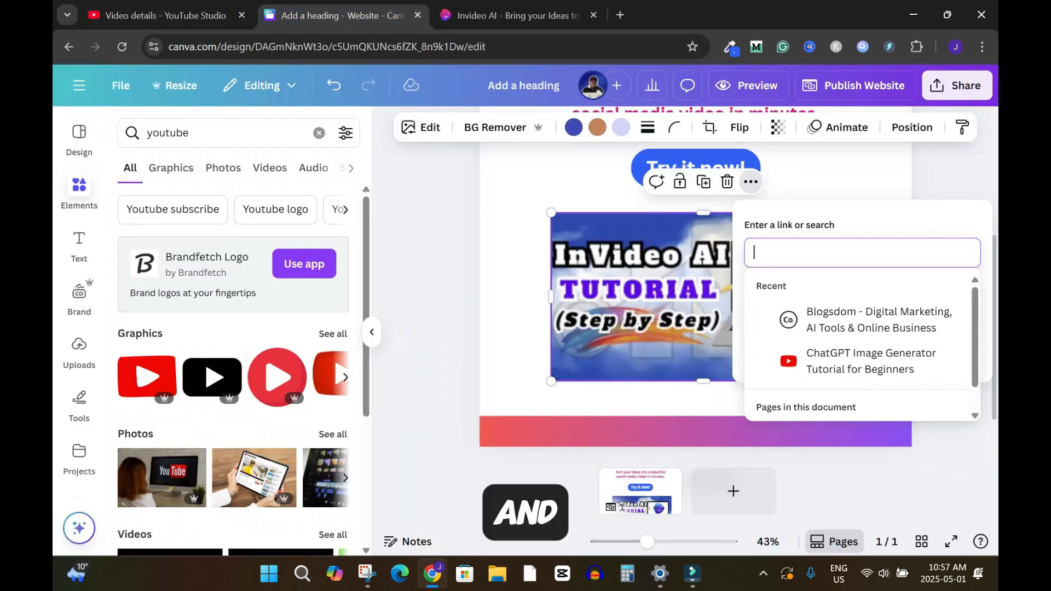
left_click(810, 253)
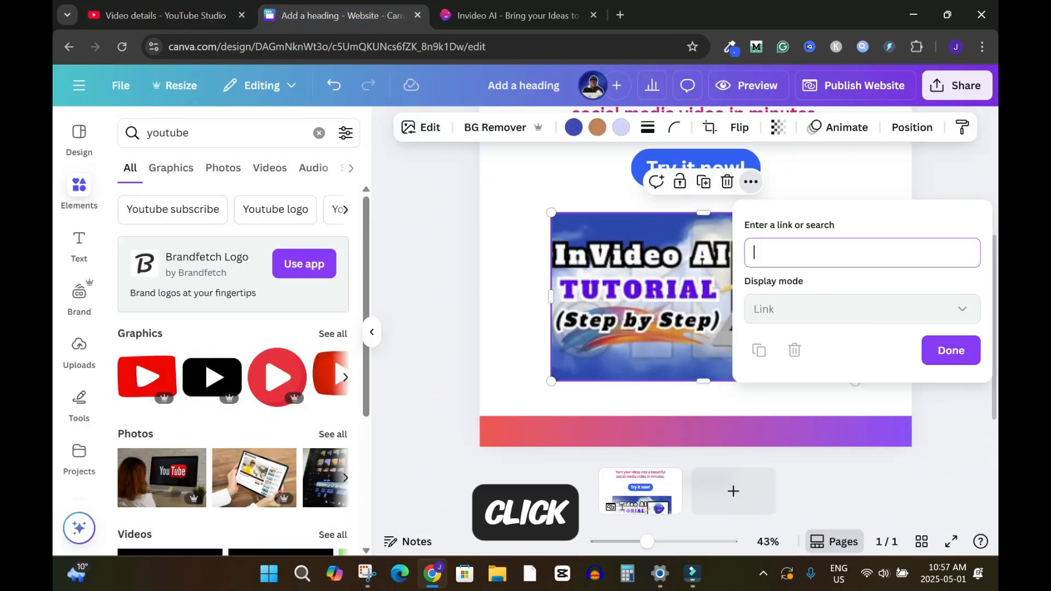
key("ctrl+v")
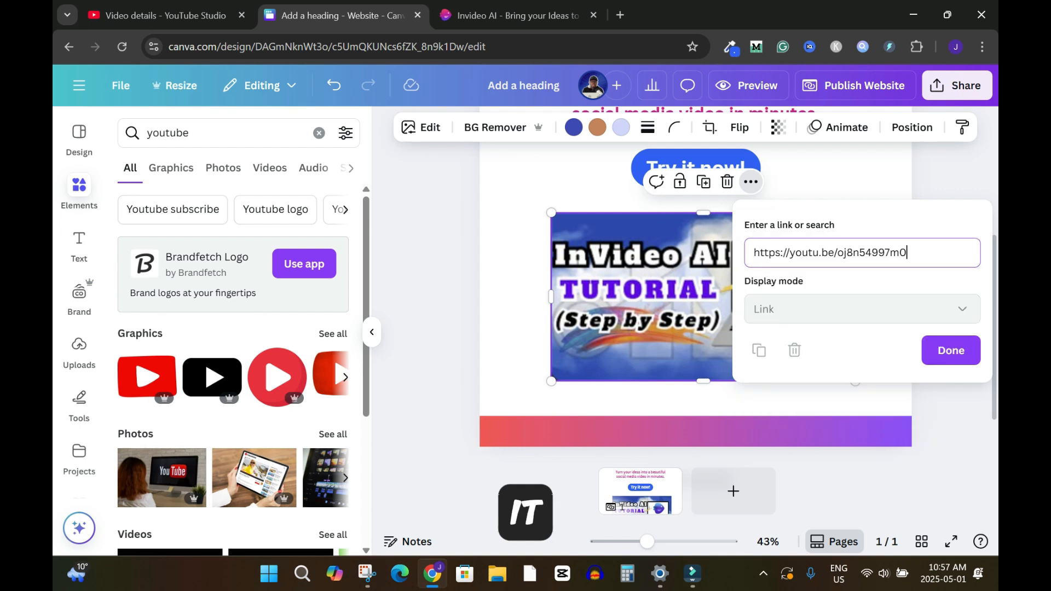
left_click(951, 351)
left_click(887, 345)
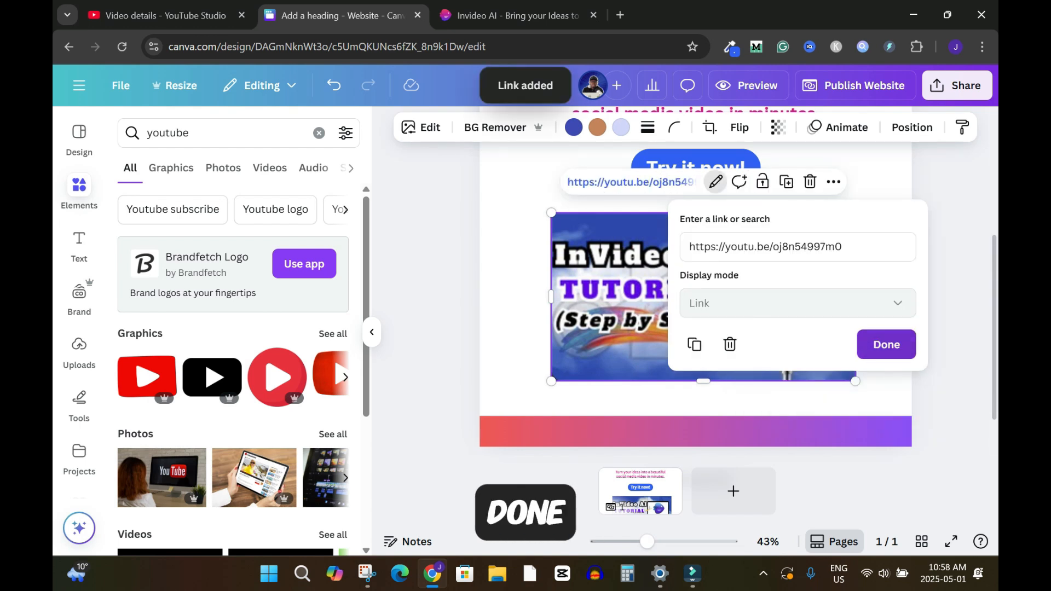
left_click(624, 506)
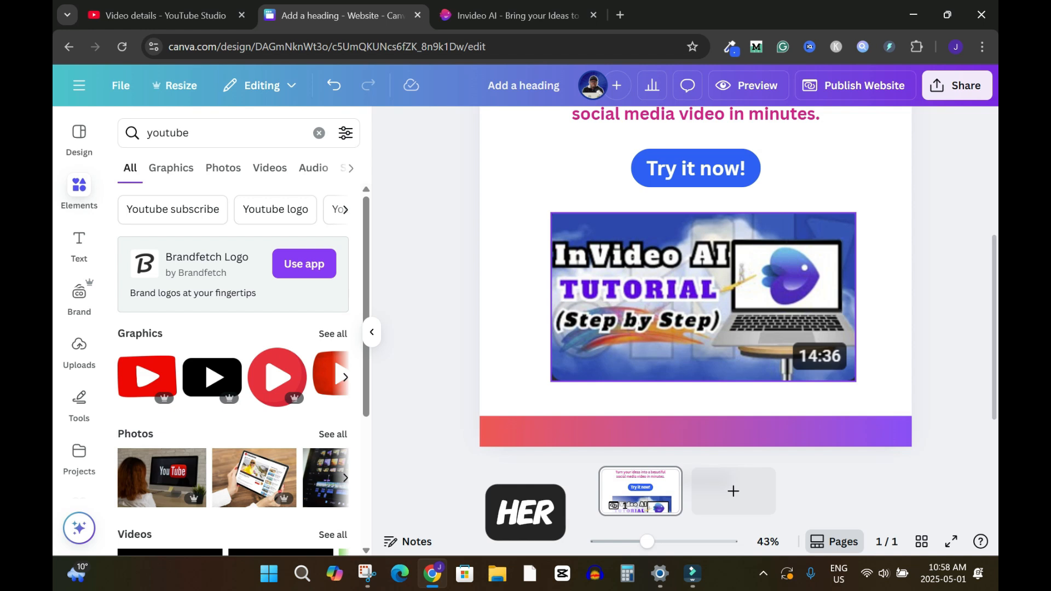
scroll(703, 297, "down", 1)
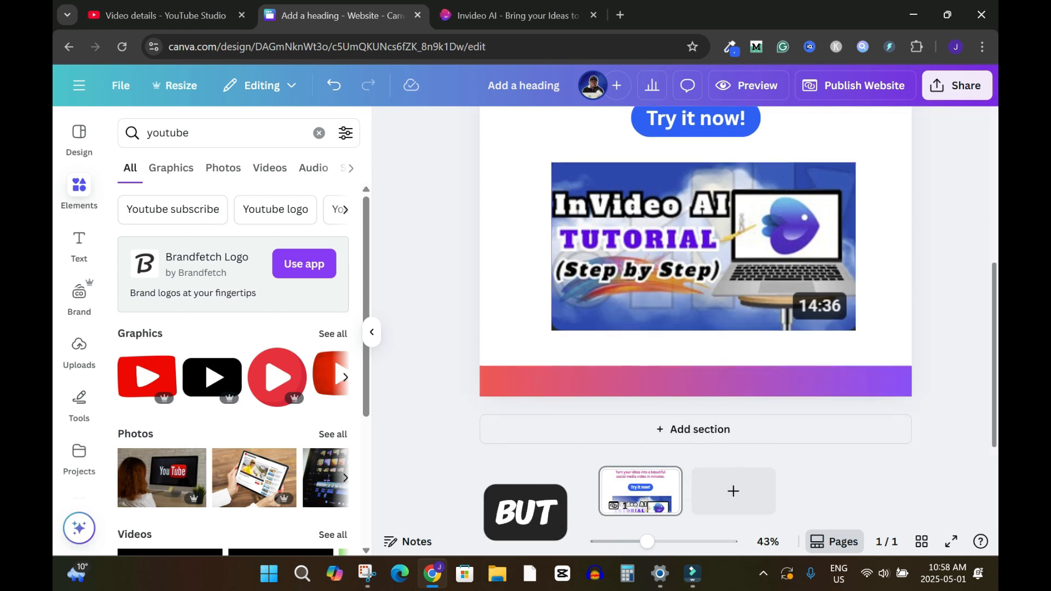
scroll(703, 298, "up", 1)
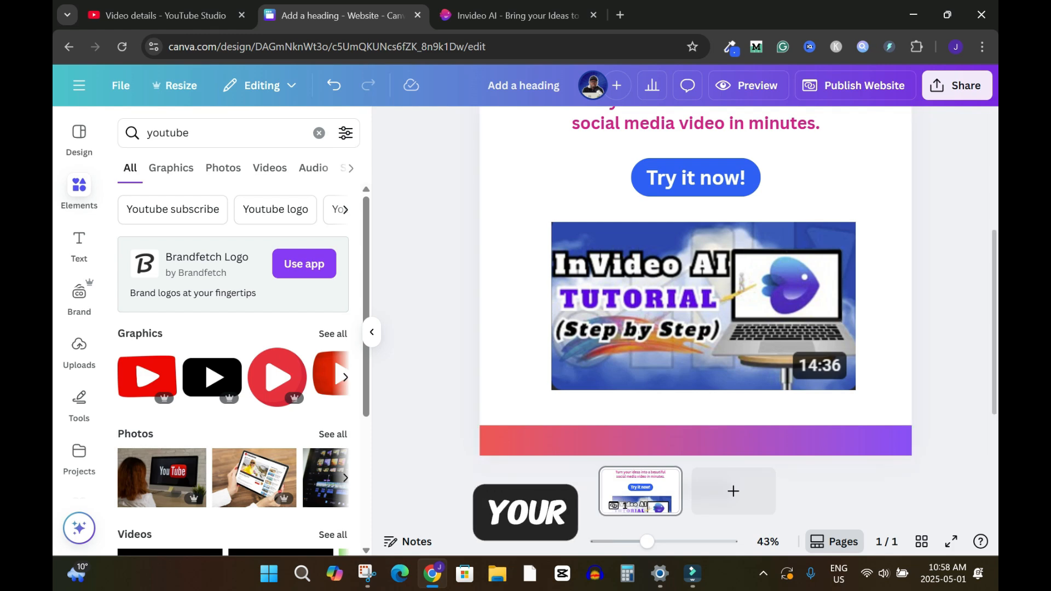
- Switch to the InVideo website and copy the "Privacy policy • Terms & conditions" line from its footer
left_click(512, 16)
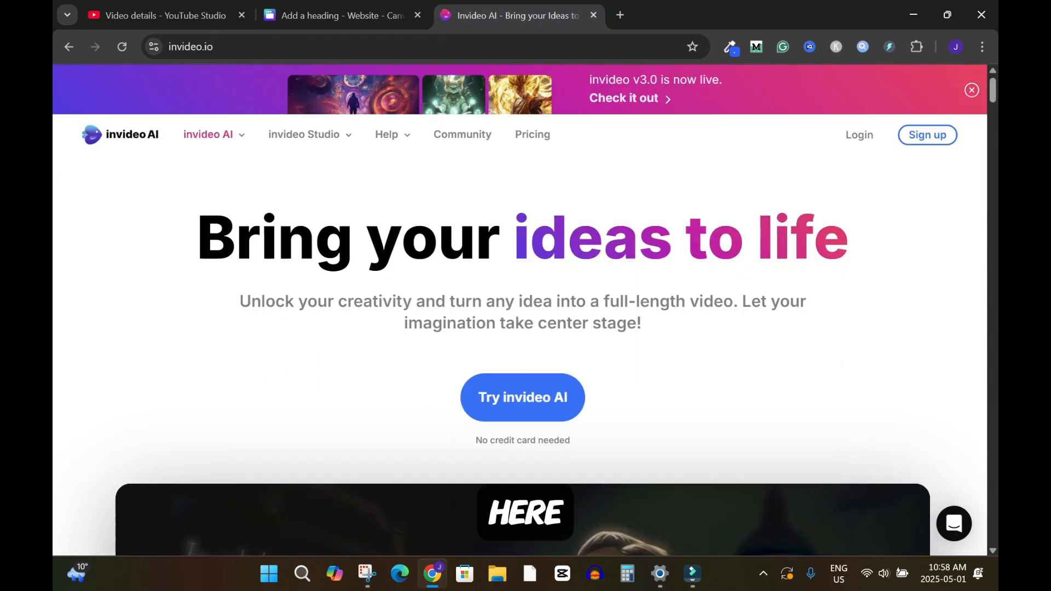
scroll(520, 329, "down", 20)
scroll(520, 356, "down", 5)
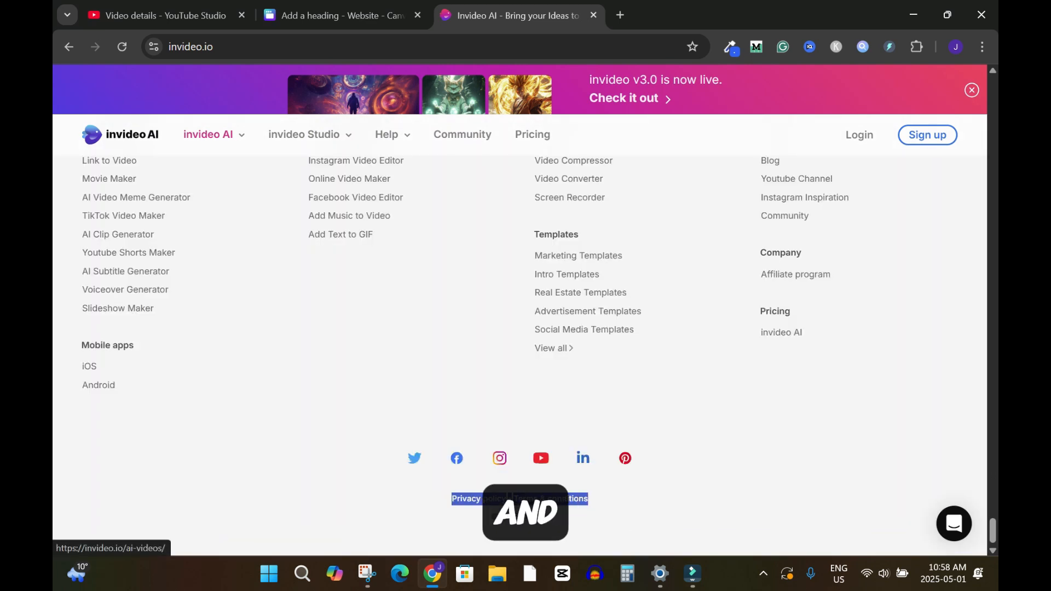
left_click(343, 15)
left_click(517, 15)
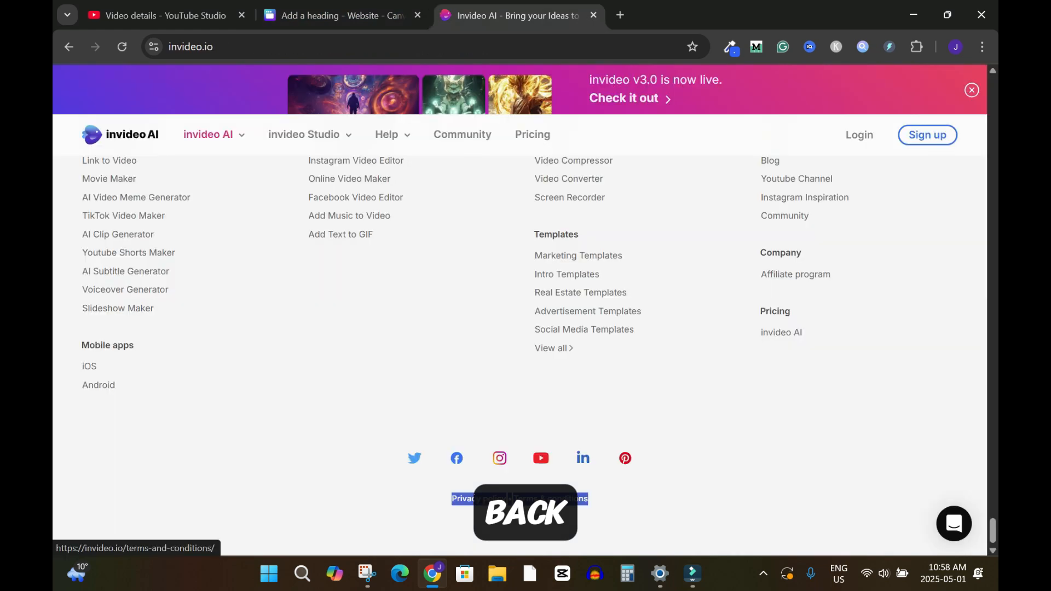
right_click(572, 497)
left_click(617, 327)
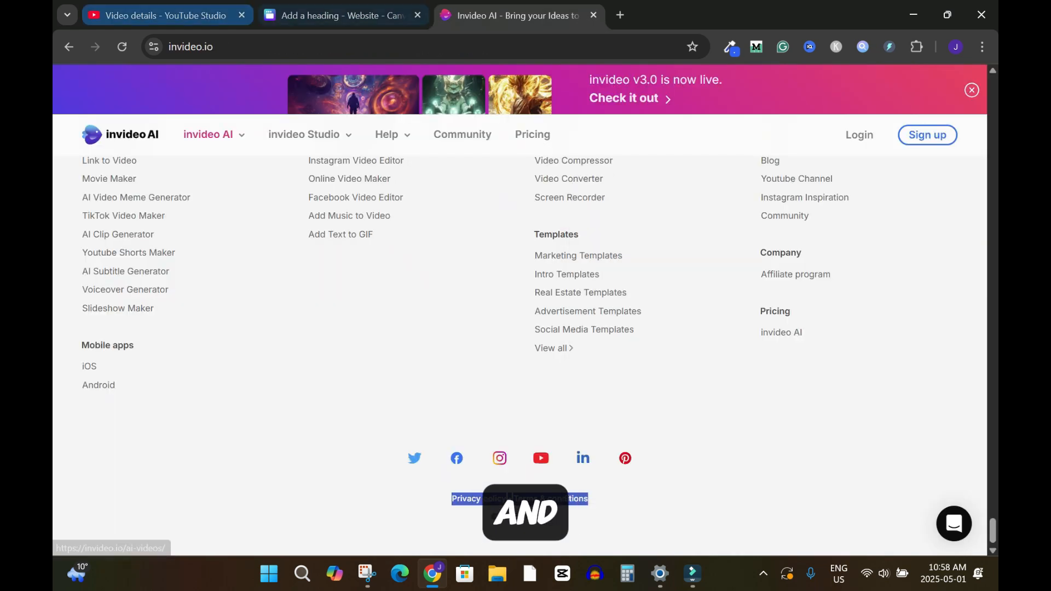
- Back in Canva, paste the "Privacy policy • Terms & conditions" text and place it on the lower gradient banner
left_click(343, 16)
key("ctrl+v")
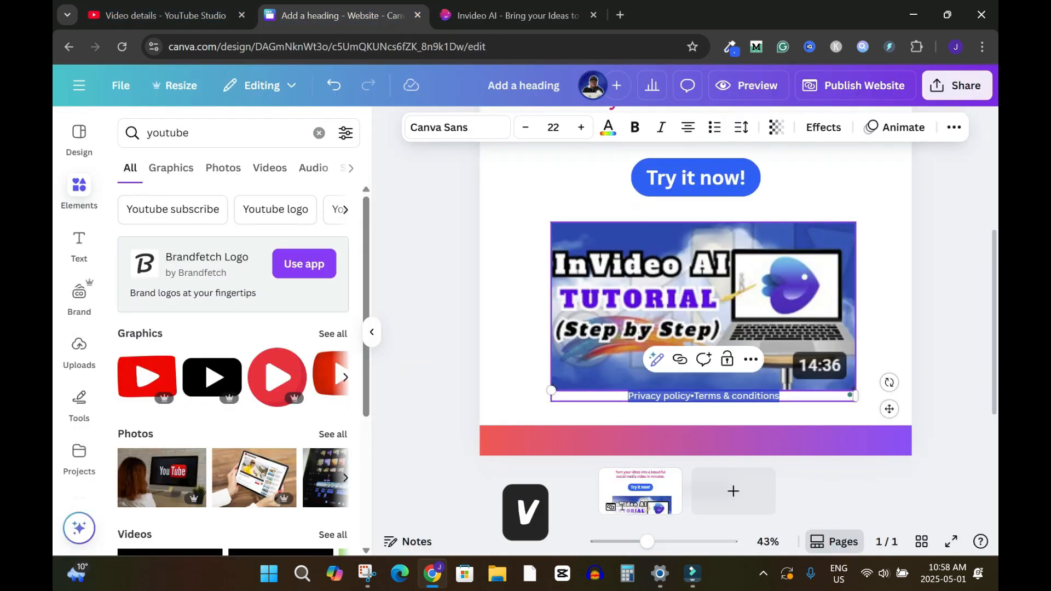
left_click_drag(704, 396, 704, 441)
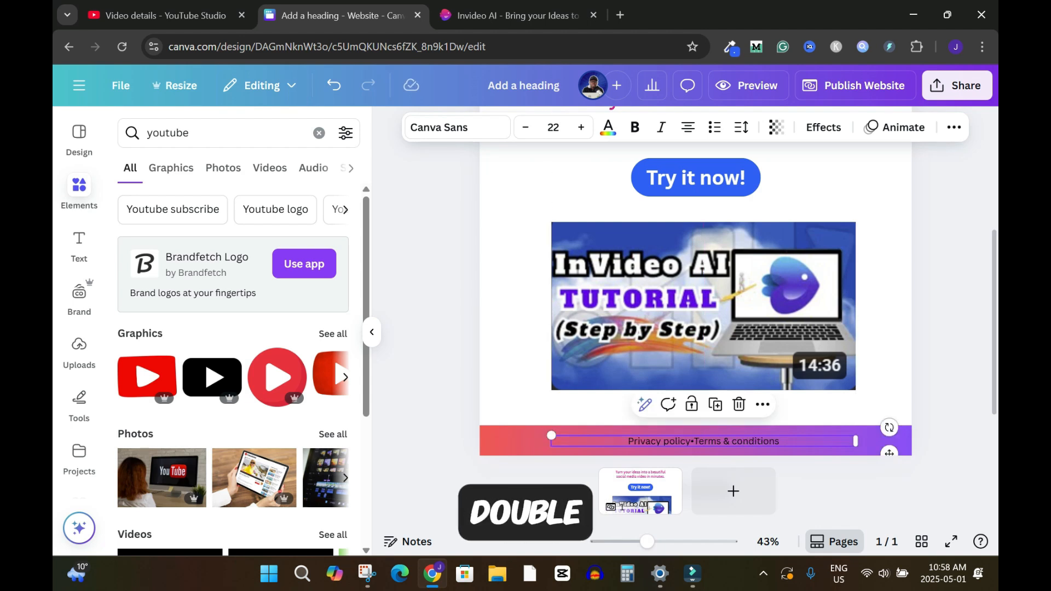
- Make the pasted "Privacy policy • Terms & conditions" text white and bold
double_click(704, 442)
left_click(608, 127)
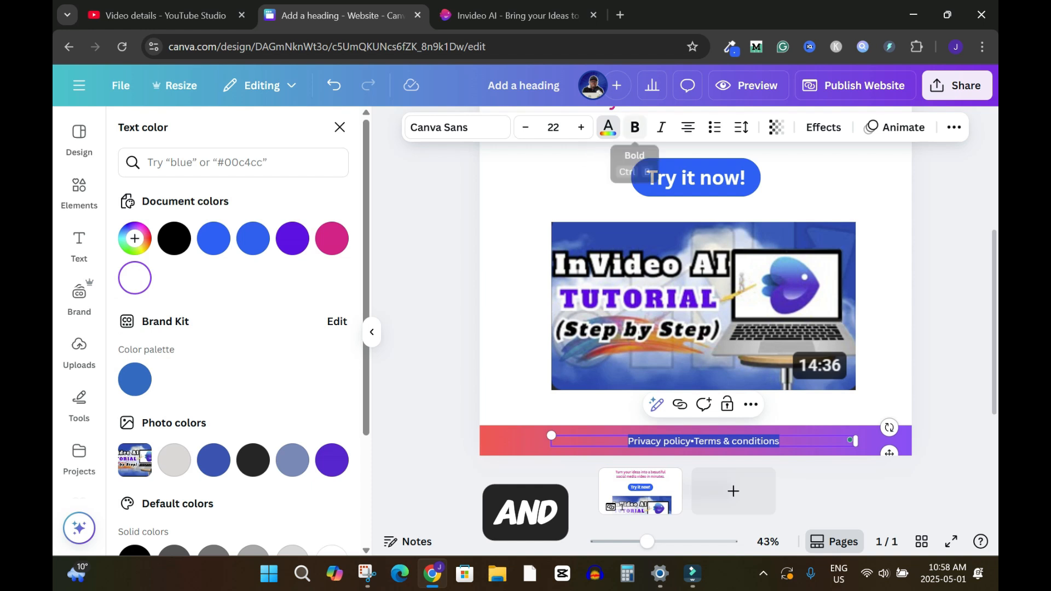
left_click(635, 127)
left_click(339, 127)
left_click(427, 318)
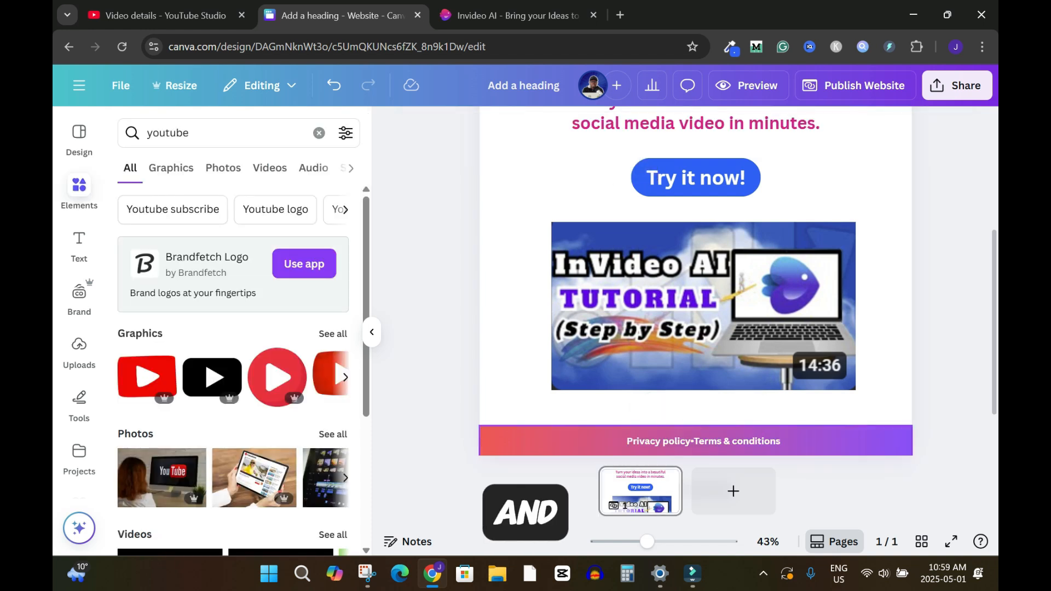
- Add a space on each side of the bullet between "Privacy policy" and "Terms & conditions"
left_click(704, 441)
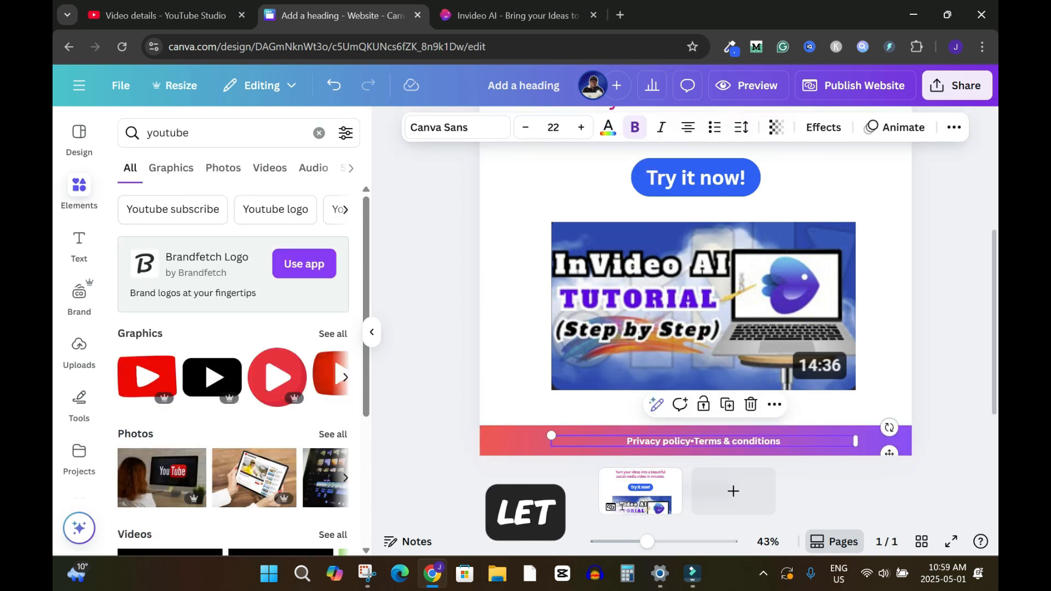
left_click(695, 441)
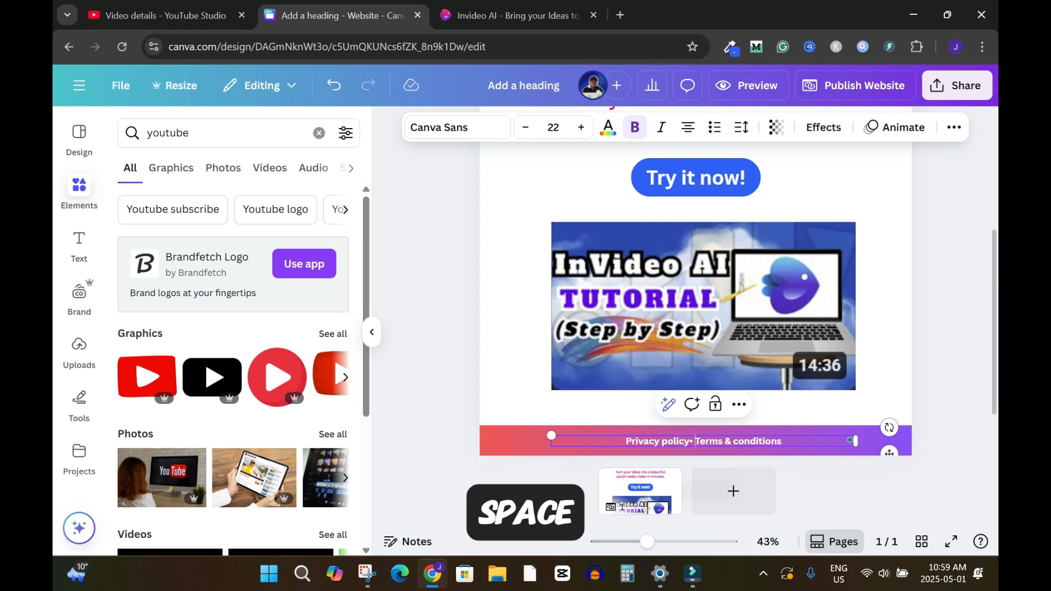
left_click(624, 505)
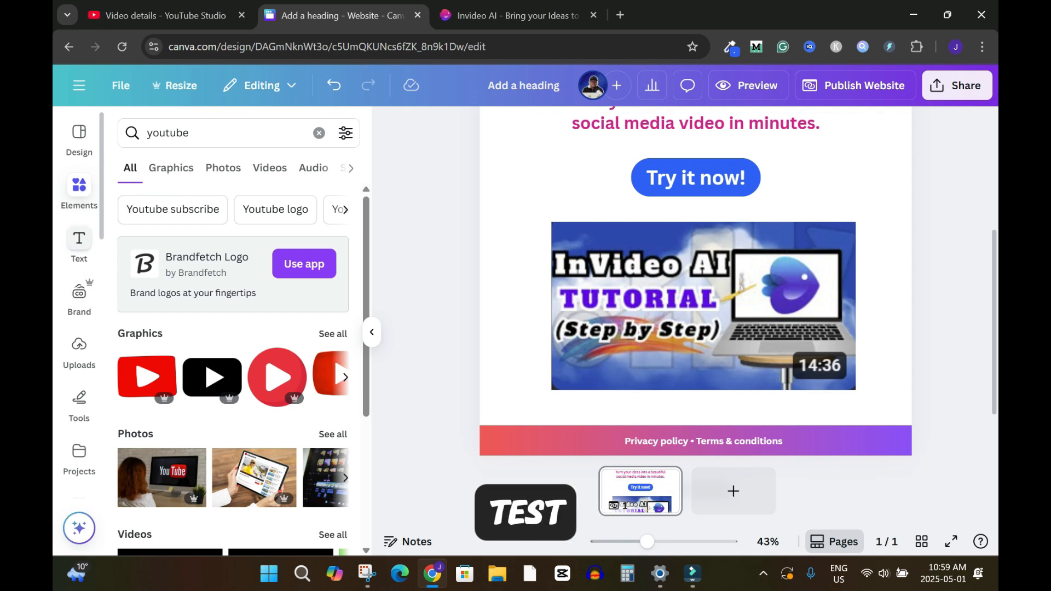
- Add a subheading reading "Blogsdom", shrink it to size 25.4 and place it on the lower banner before the privacy text
left_click(79, 241)
left_click(183, 393)
type("Blogsdom")
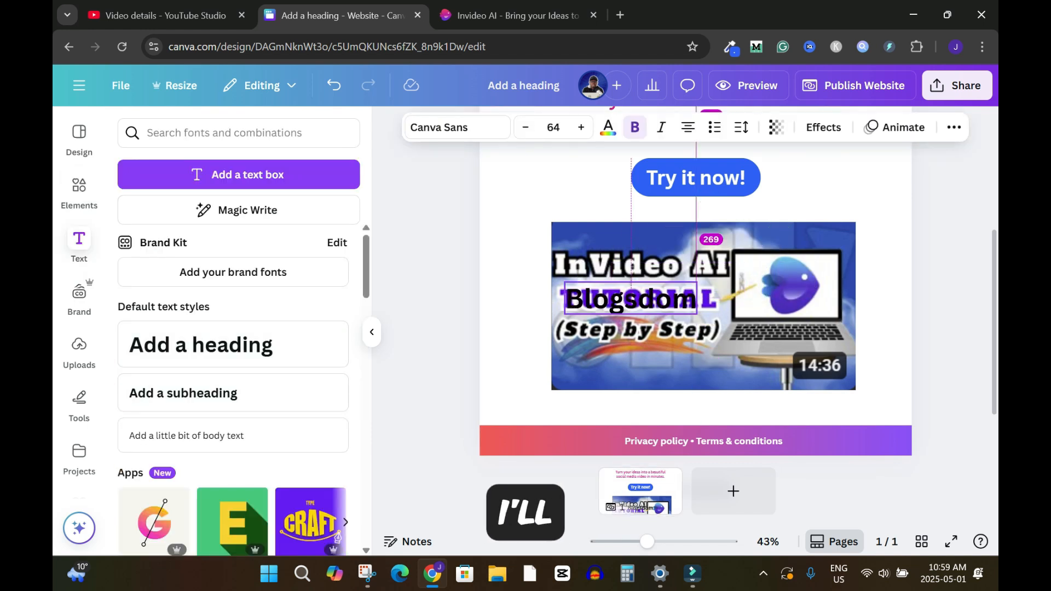
left_click_drag(649, 296, 565, 434)
left_click_drag(631, 419, 572, 442)
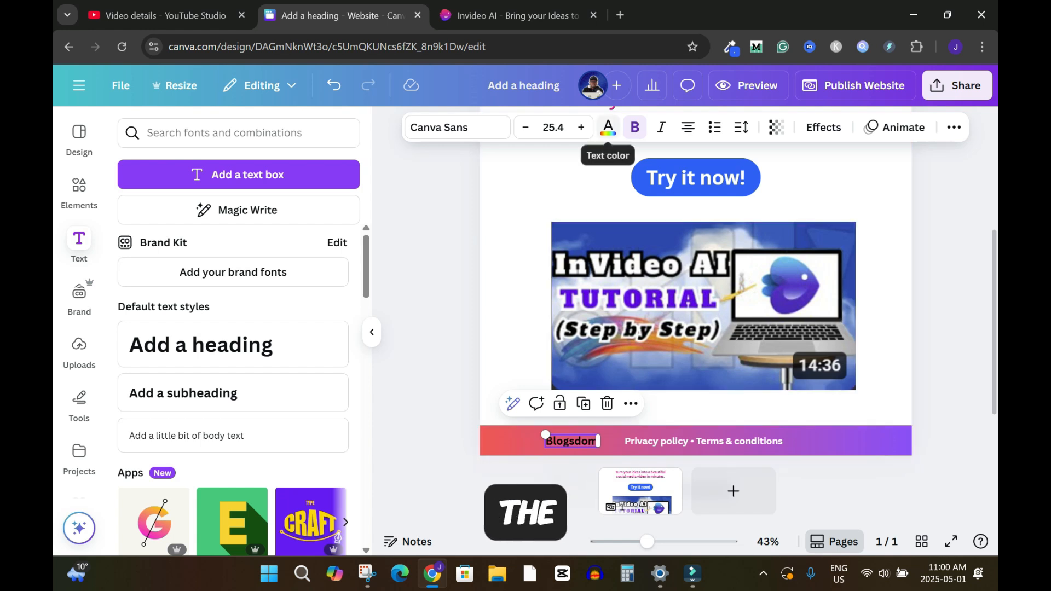
- Color the "Blogsdom" text white and extend it to "Blogsdom 2025"
left_click(608, 127)
left_click(591, 441)
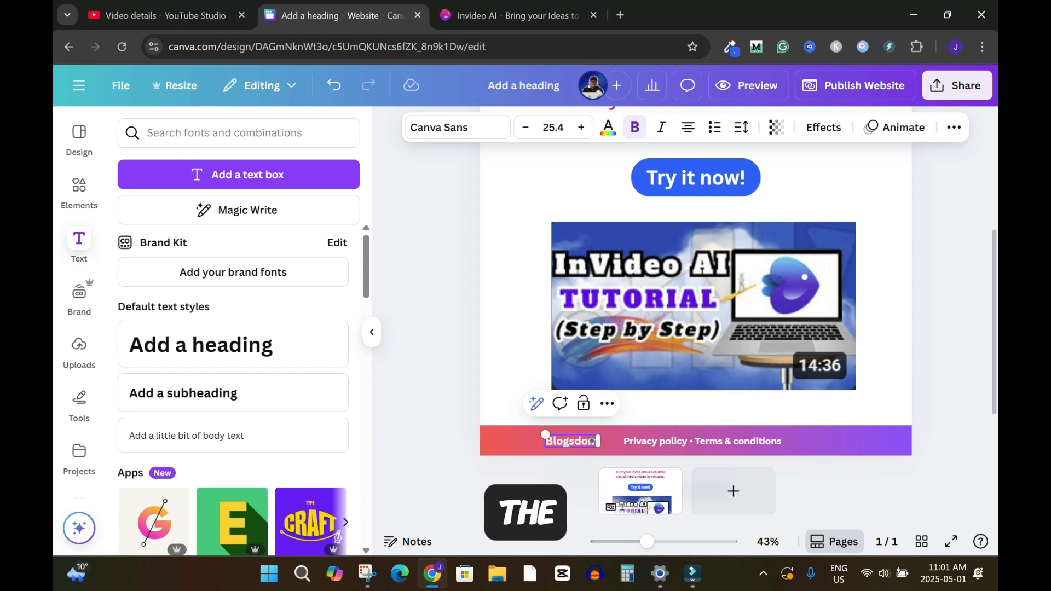
type("m 2")
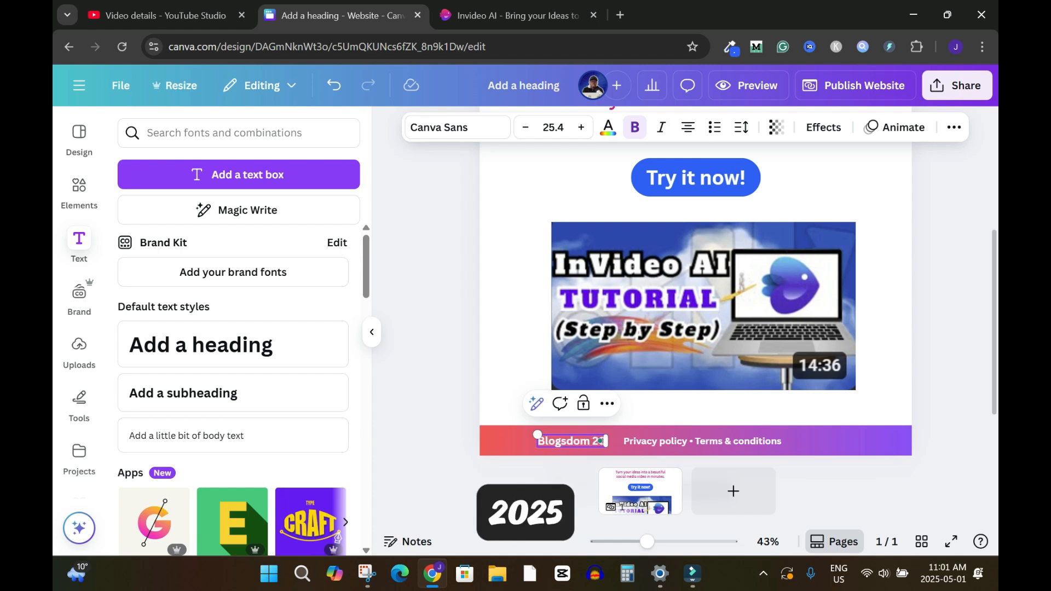
type("025")
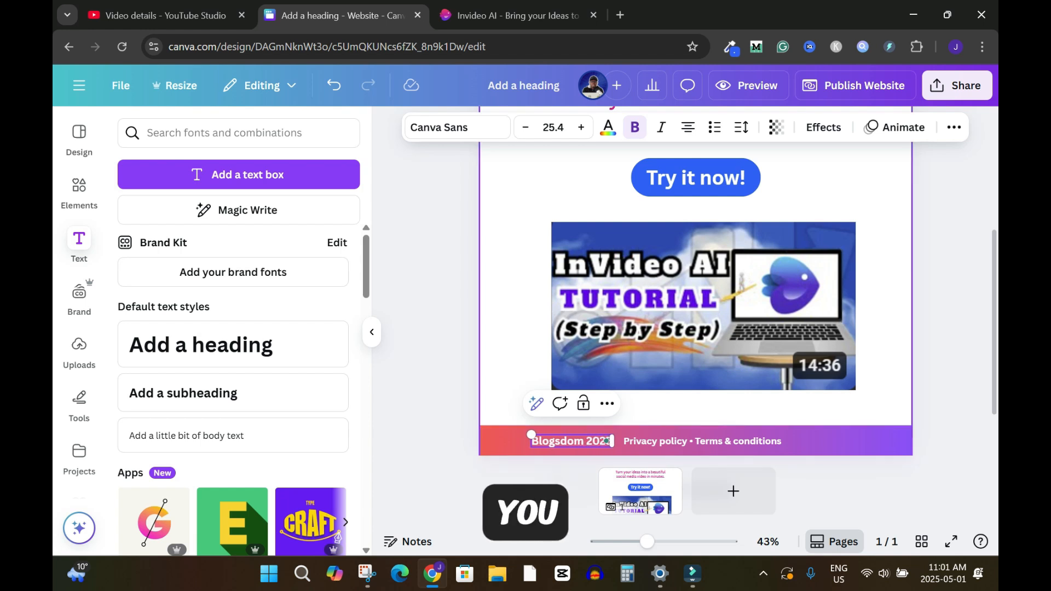
left_click(625, 506)
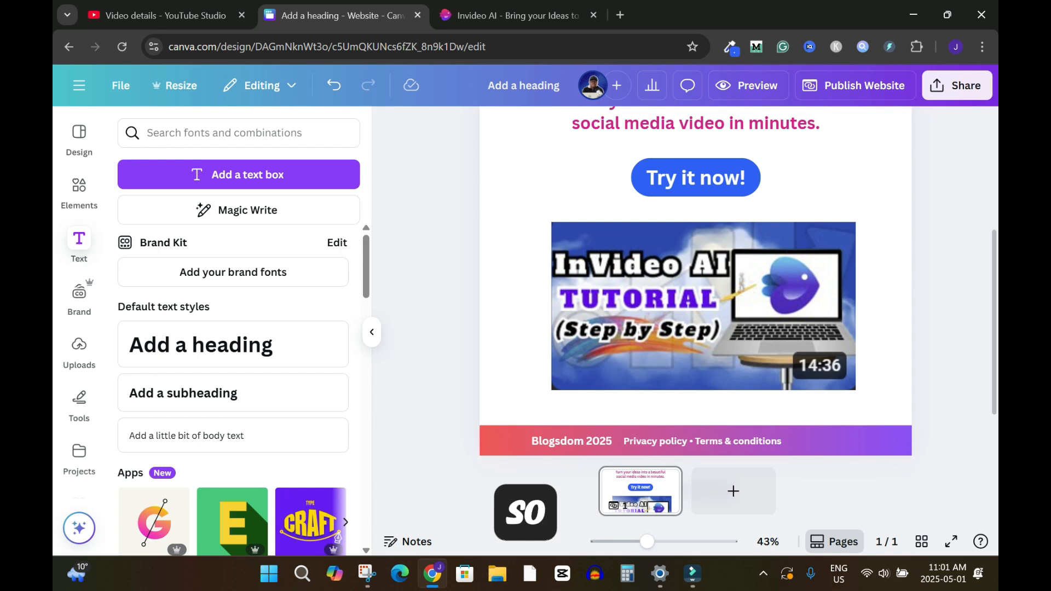
- Move the "Privacy policy • Terms & conditions" text toward the right end of the lower banner, away from "Blogsdom 2025"
left_click(571, 442)
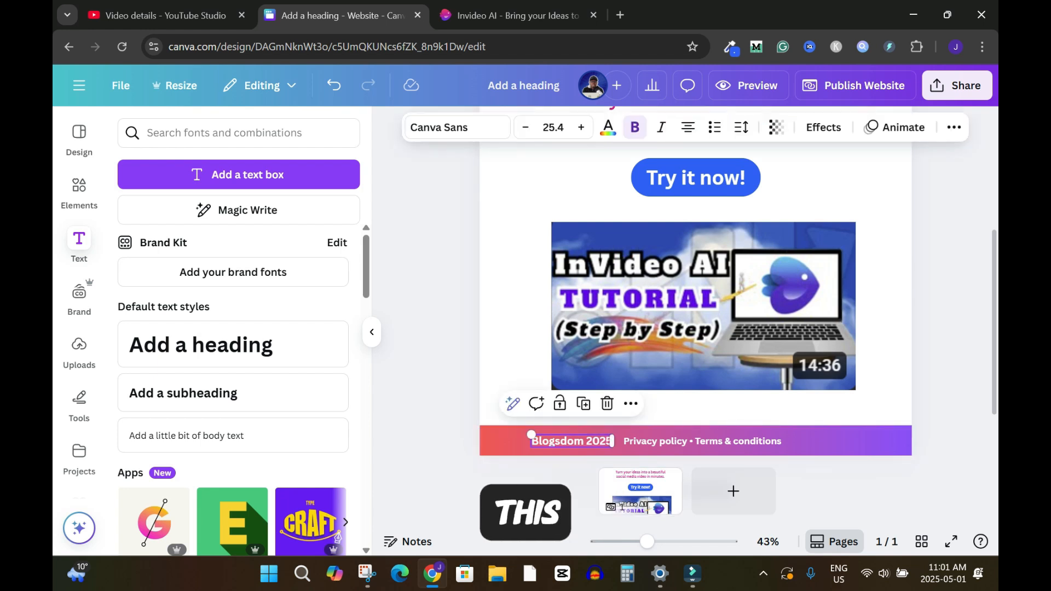
left_click_drag(612, 447, 757, 441)
left_click(668, 441)
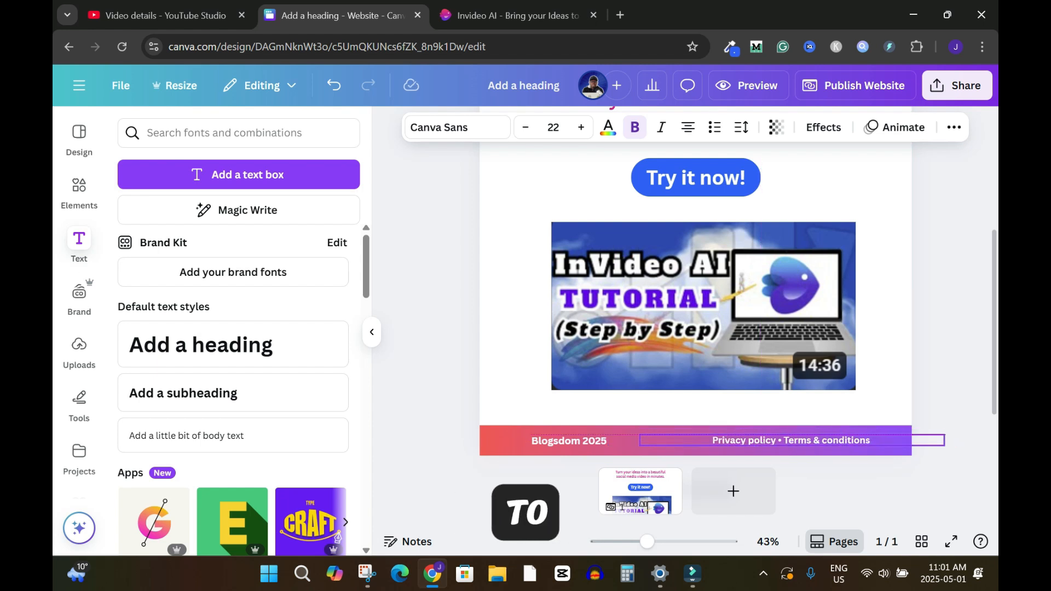
left_click(623, 507)
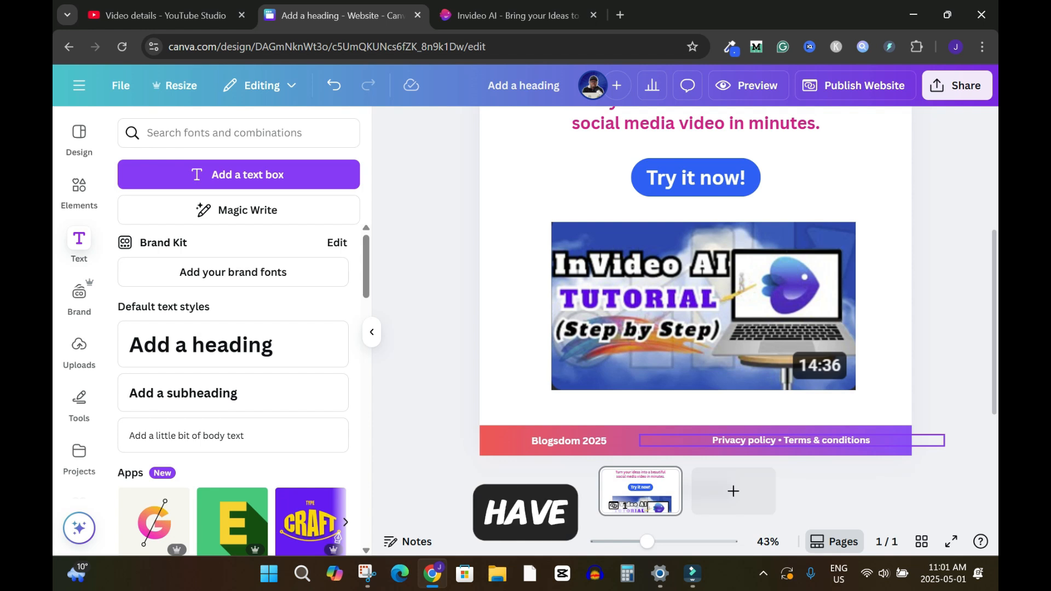
- Delete the "Privacy policy • Terms & conditions" and "Blogsdom 2025" texts from the lower banner
left_click(767, 440)
key("Delete")
left_click(570, 440)
key("Delete")
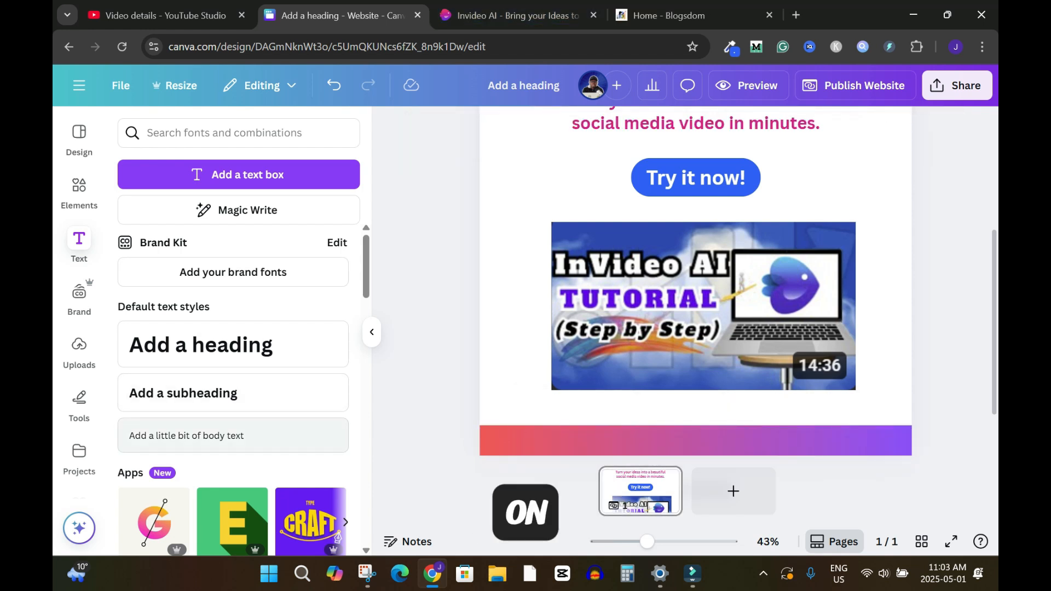
- Add body text on the lower banner reading "Copyright © 2025 Blogsdom. All Rights Reserved. Disclaimer | Policy | Terms"
left_click(232, 436)
left_click(430, 306)
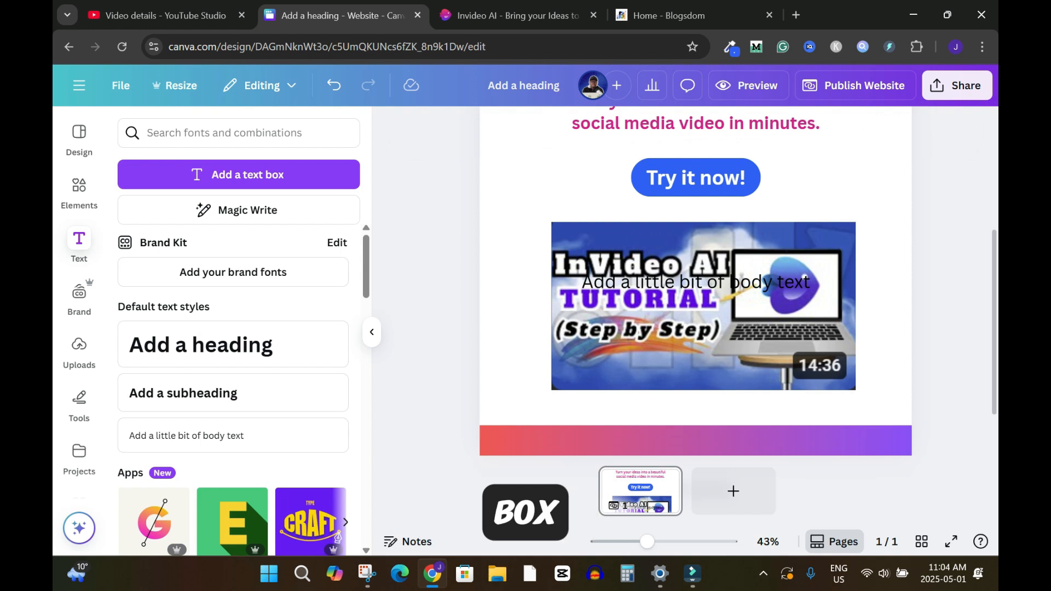
left_click_drag(695, 281, 695, 441)
left_click_drag(583, 442, 809, 444)
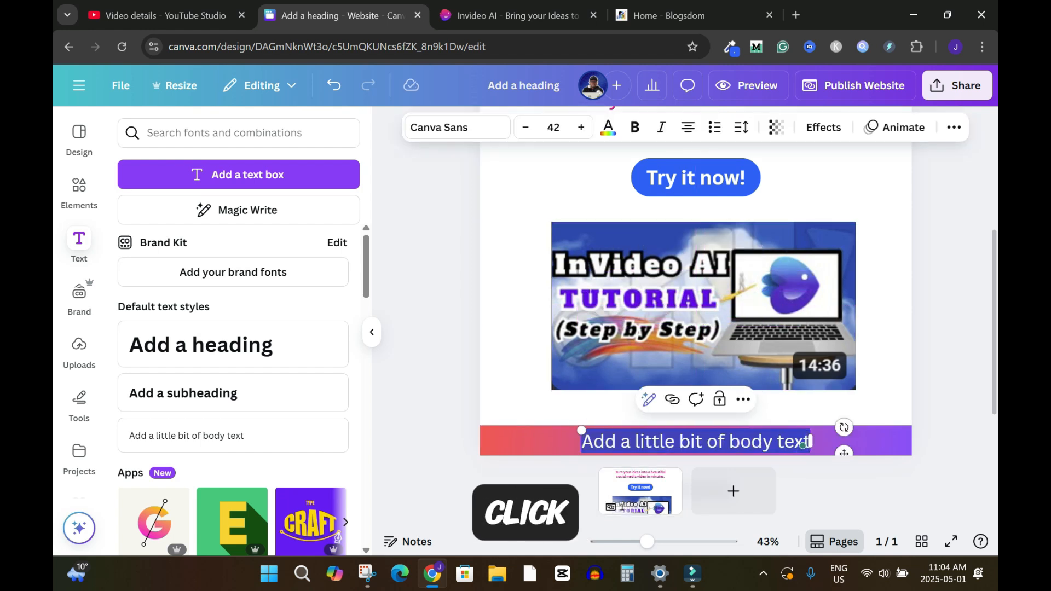
key("BackSpace")
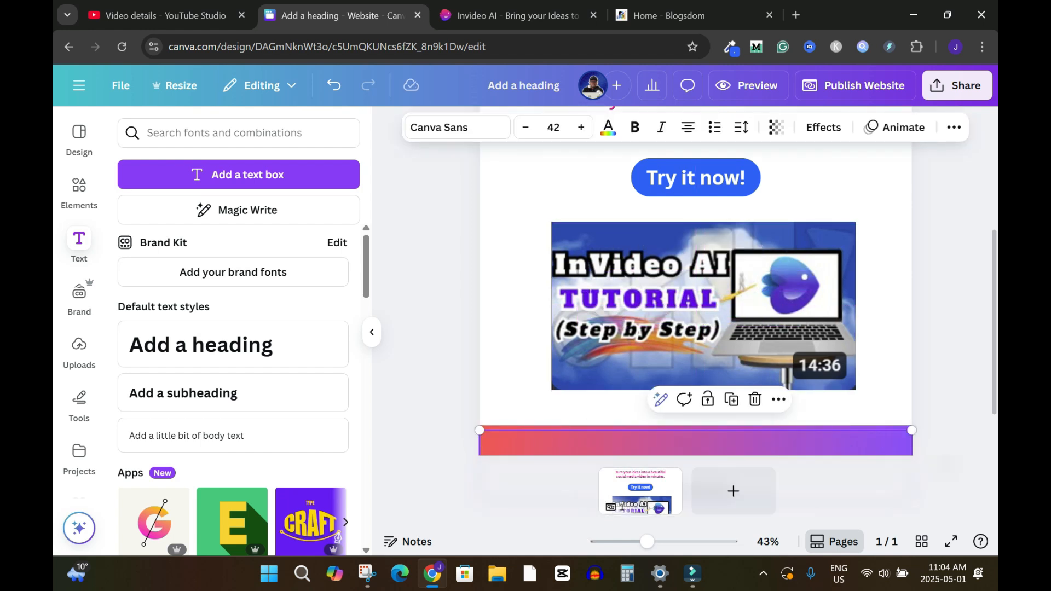
left_click_drag(696, 436, 696, 385)
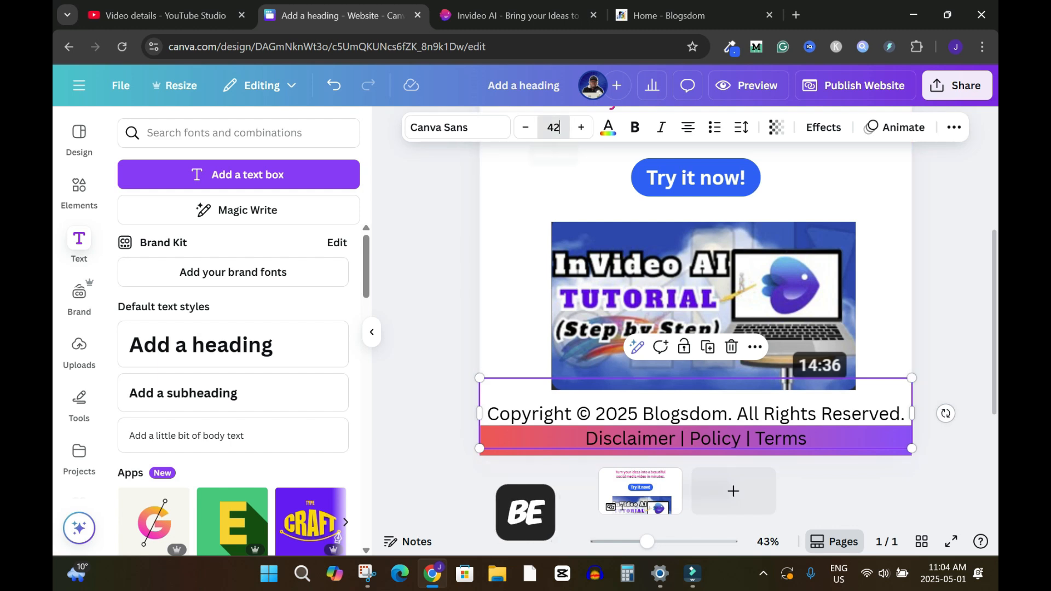
- Try font size 12 for the copyright text and undo the change
left_click(553, 127)
type("12")
left_click(955, 328)
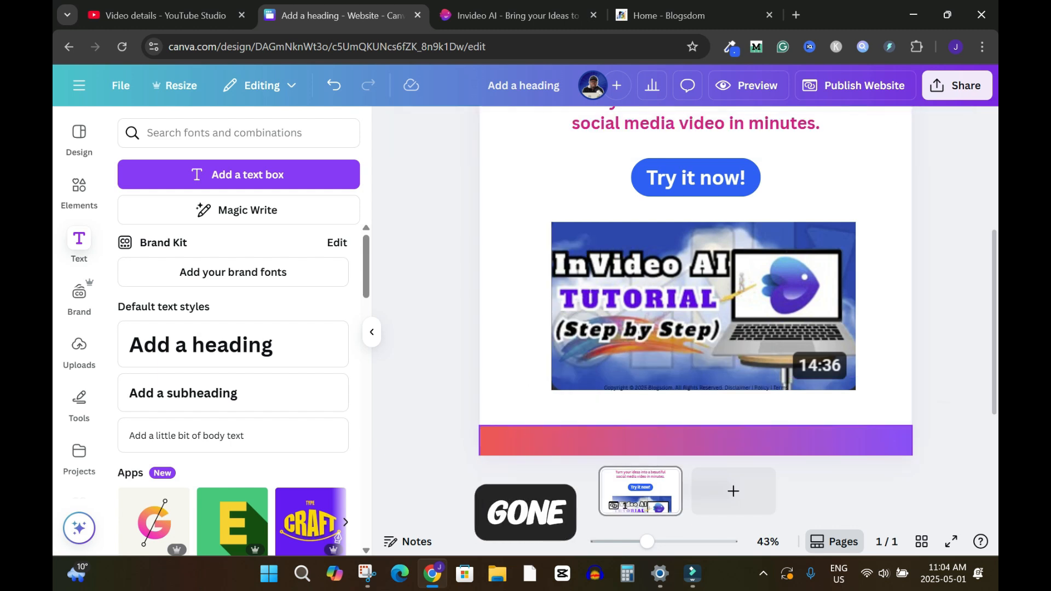
left_click(696, 441)
key("ctrl+z")
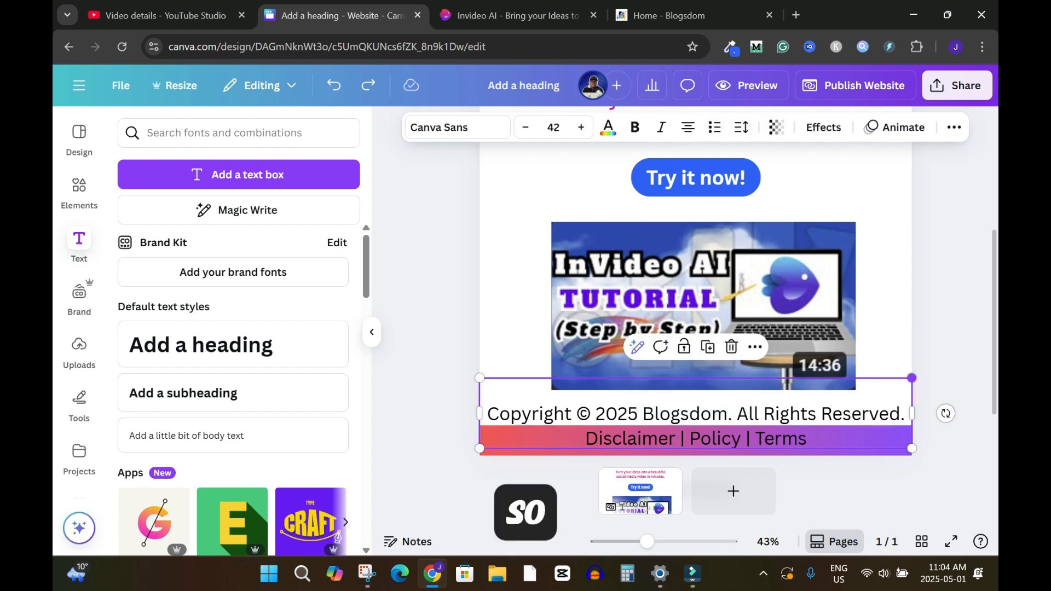
- Scale the copyright text down to size 21 and move it as a single line onto the lower gradient banner
left_click_drag(911, 378, 696, 413)
left_click_drag(619, 434, 739, 437)
key("Down")
key("Down")
key("Down")
key("Down")
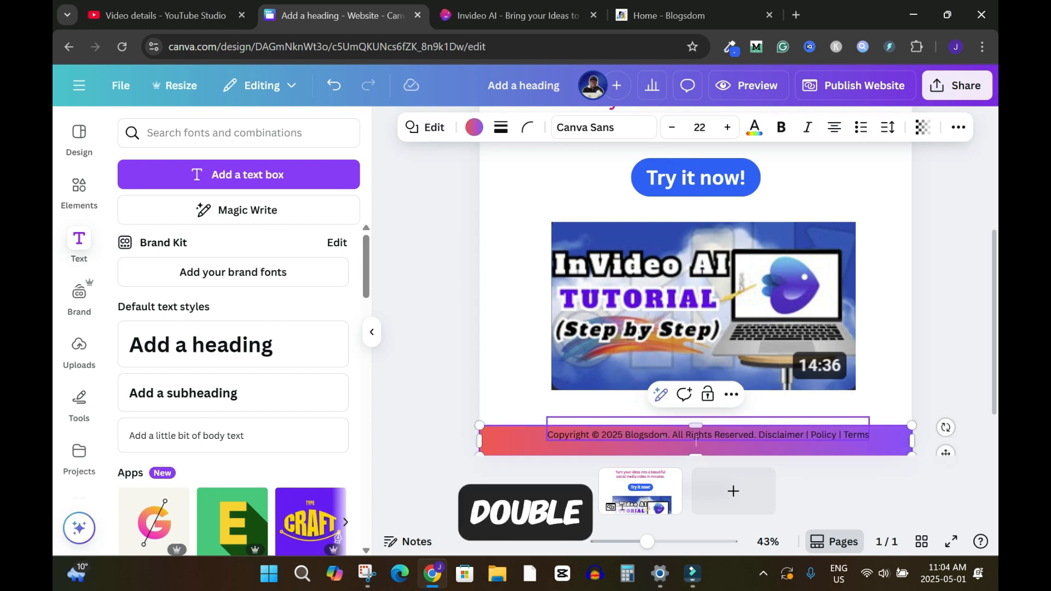
- Make the copyright text on the lower banner white and bold
double_click(698, 436)
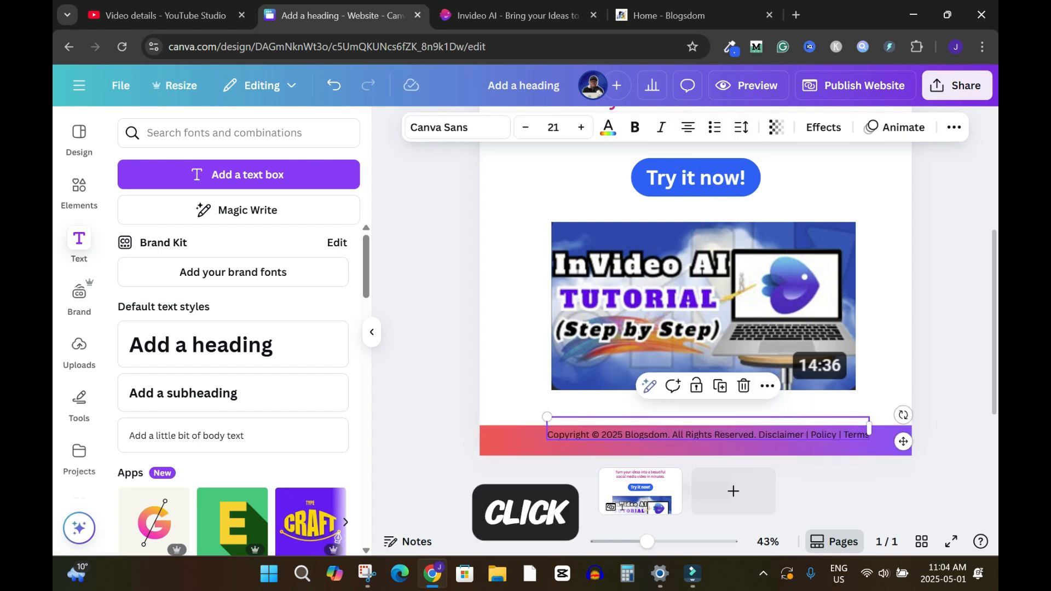
left_click(608, 128)
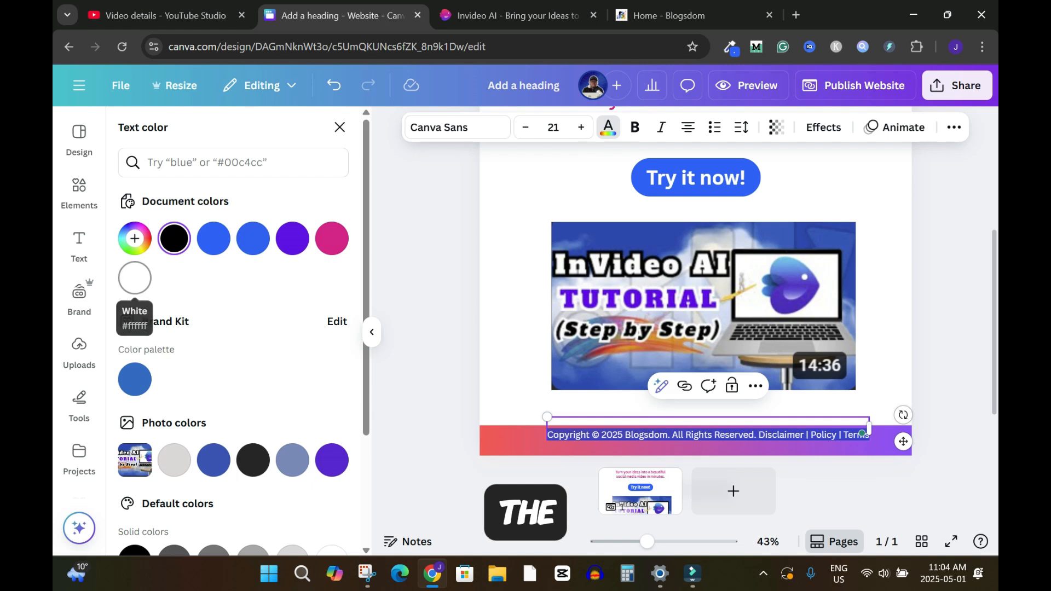
left_click(135, 278)
left_click(635, 128)
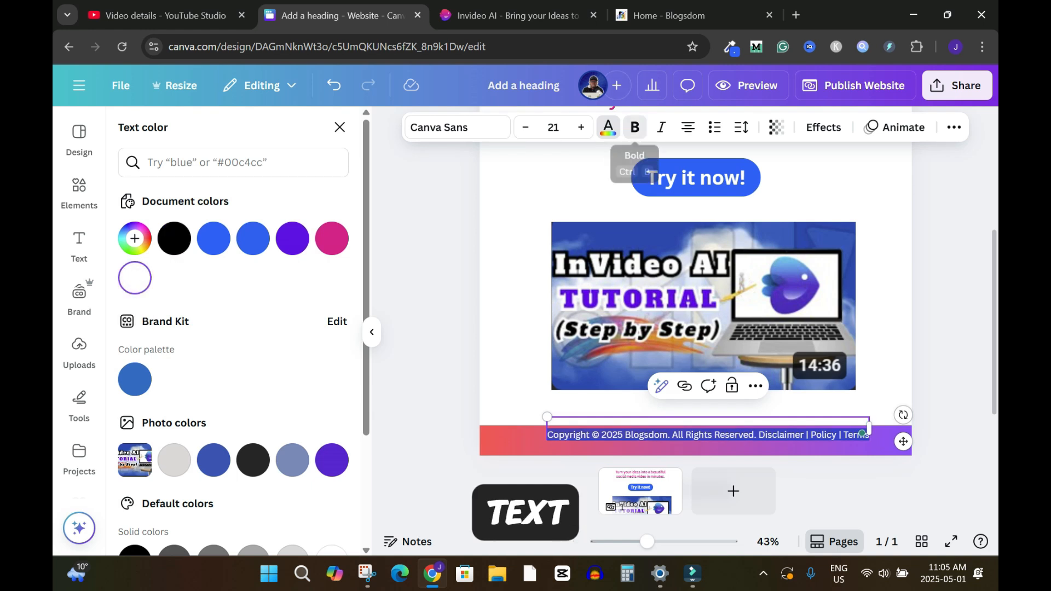
left_click(953, 372)
- Reposition the copyright text on the banner and split it into two centered lines, breaking before "All Rights Reserved"
left_click_drag(707, 436, 700, 443)
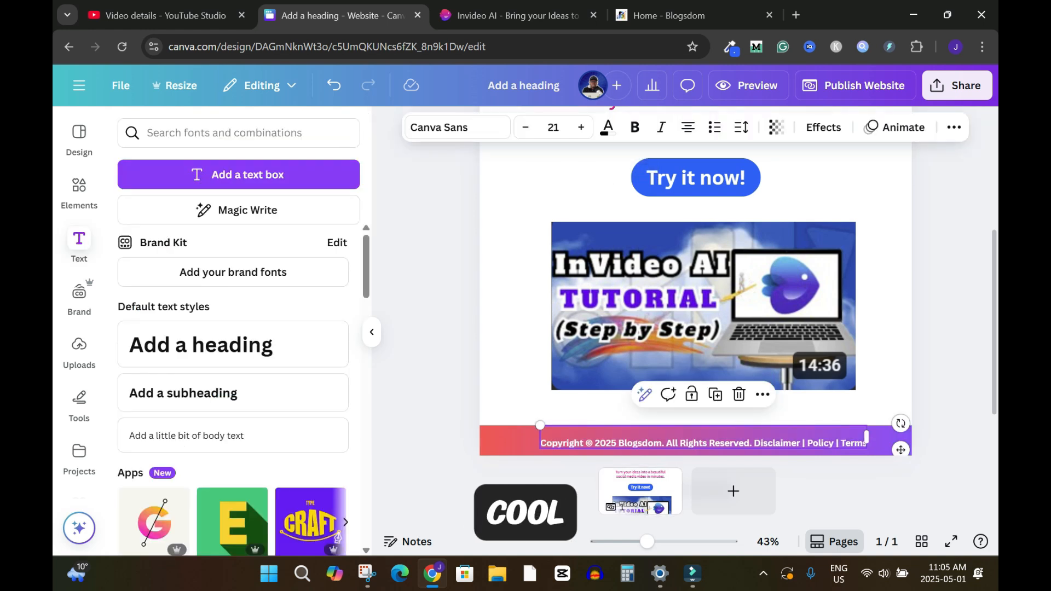
left_click(860, 442)
left_click_drag(860, 442, 797, 454)
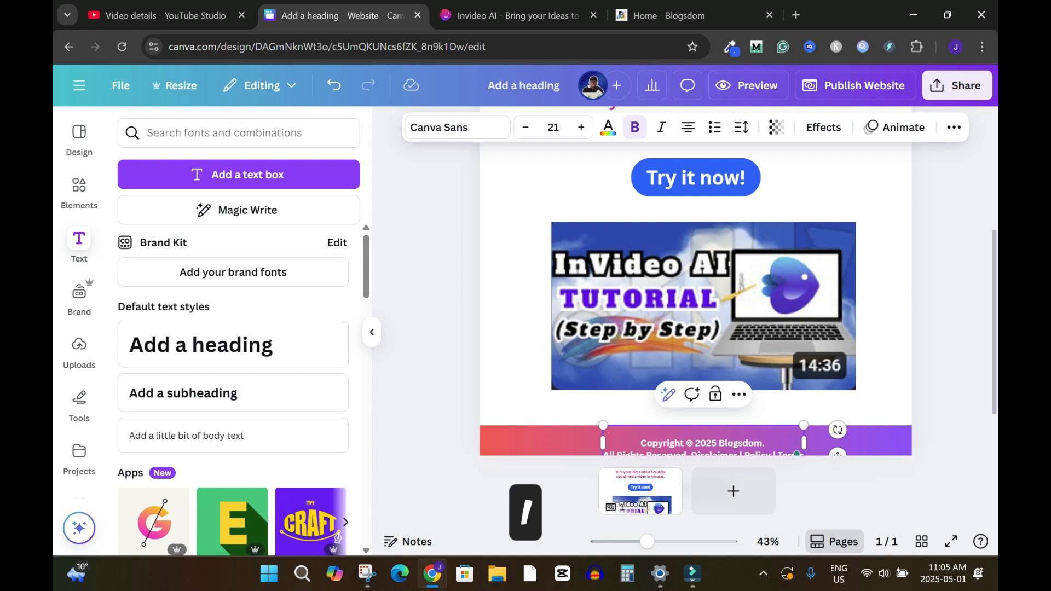
left_click(954, 383)
left_click(703, 445)
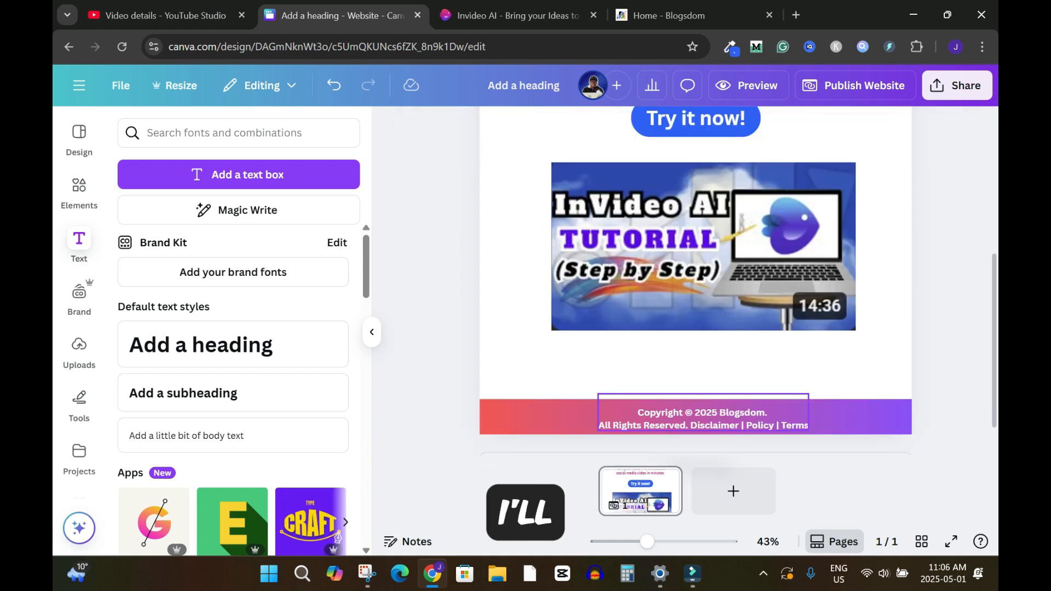
left_click(703, 419)
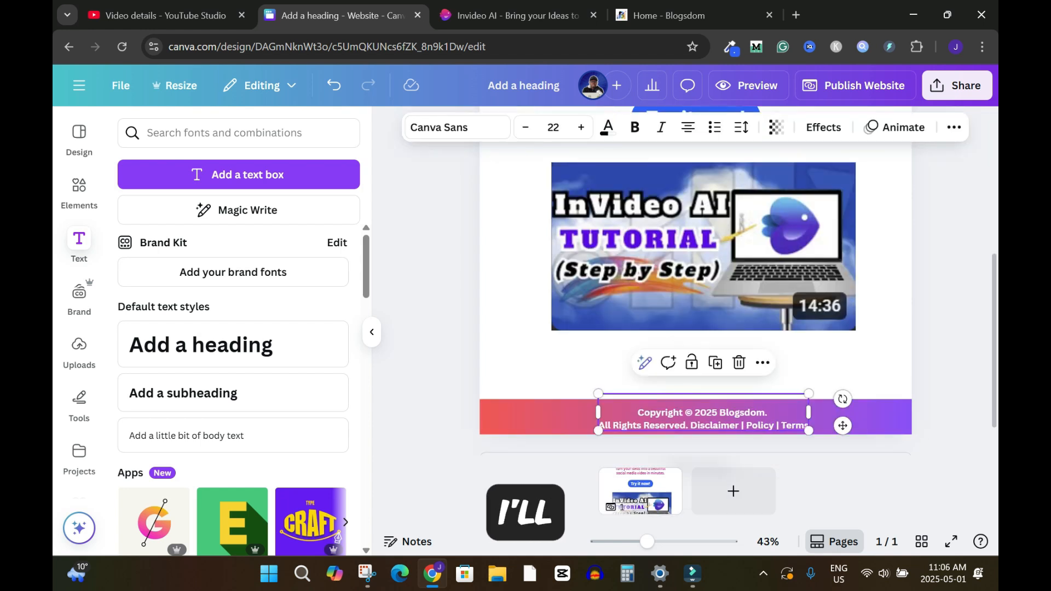
double_click(714, 425)
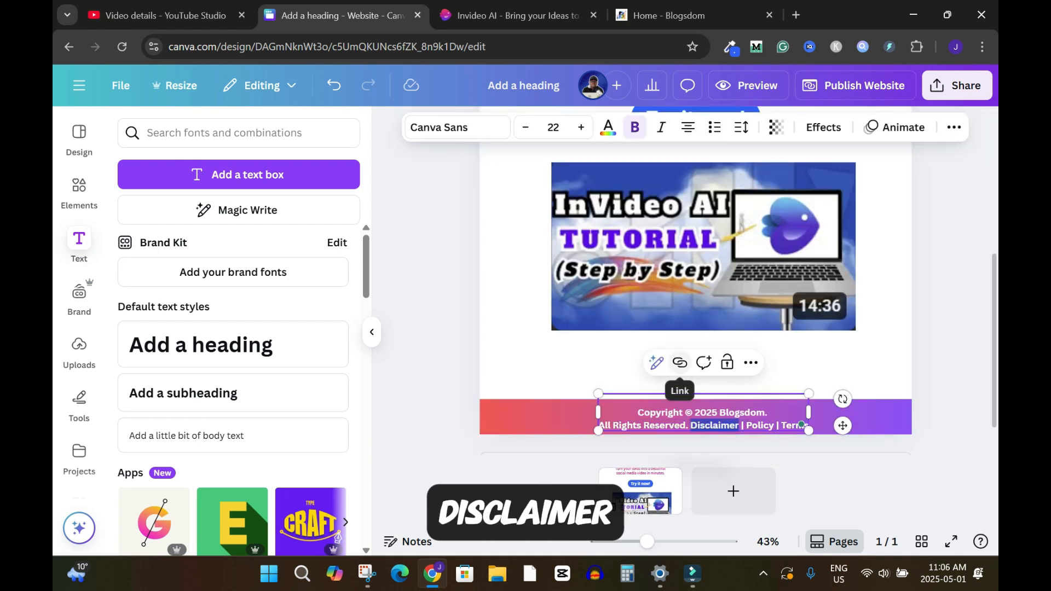
left_click(680, 363)
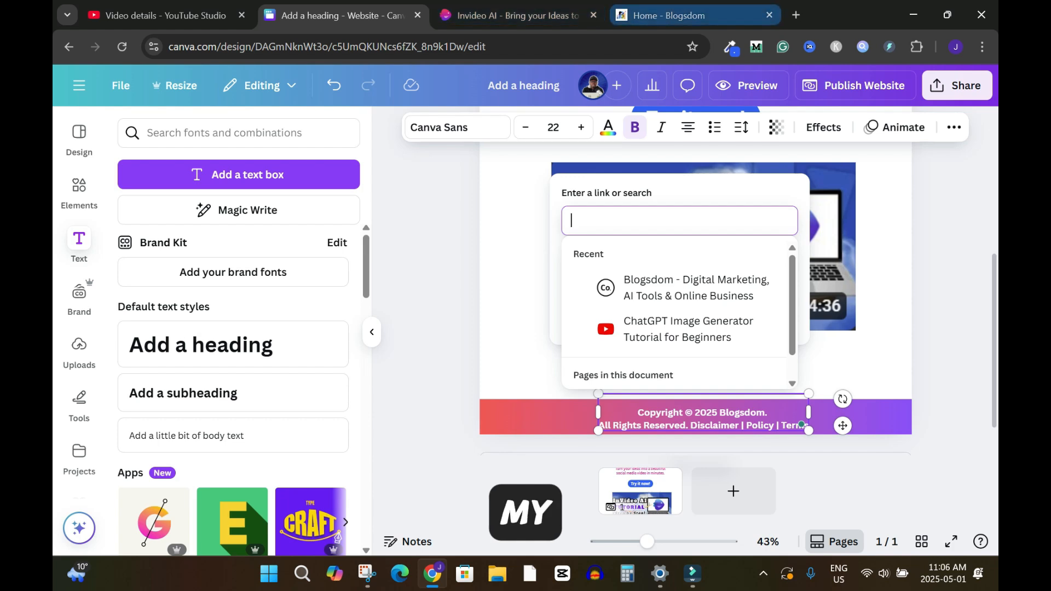
left_click(668, 15)
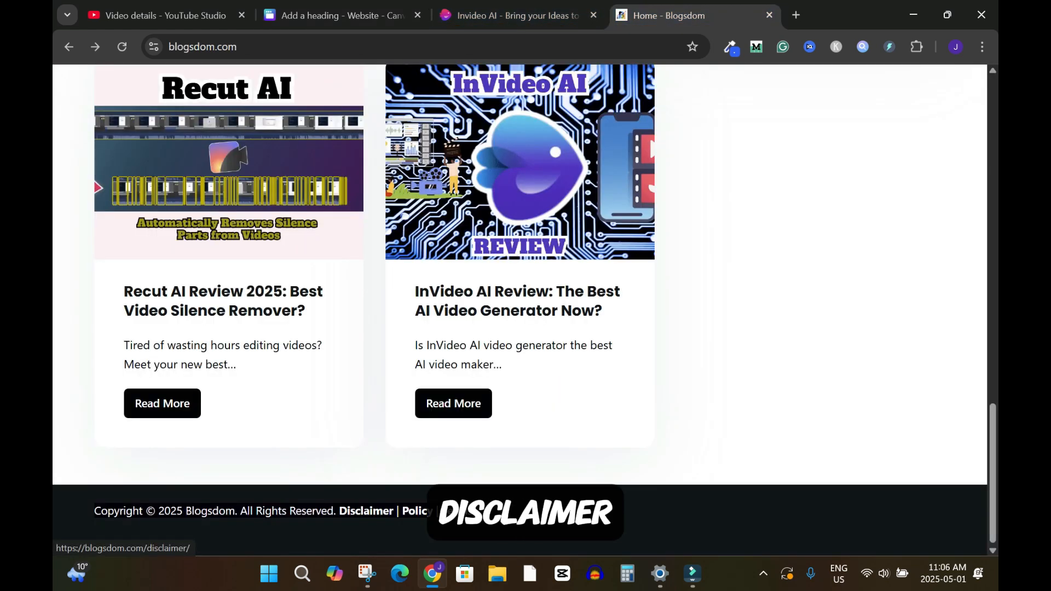
right_click(364, 511)
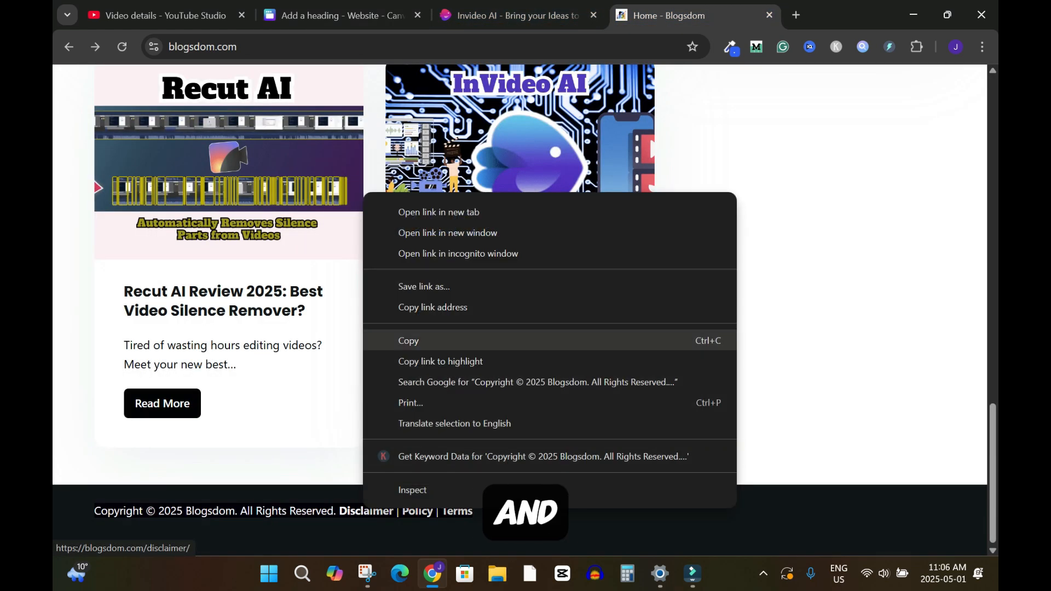
left_click(433, 307)
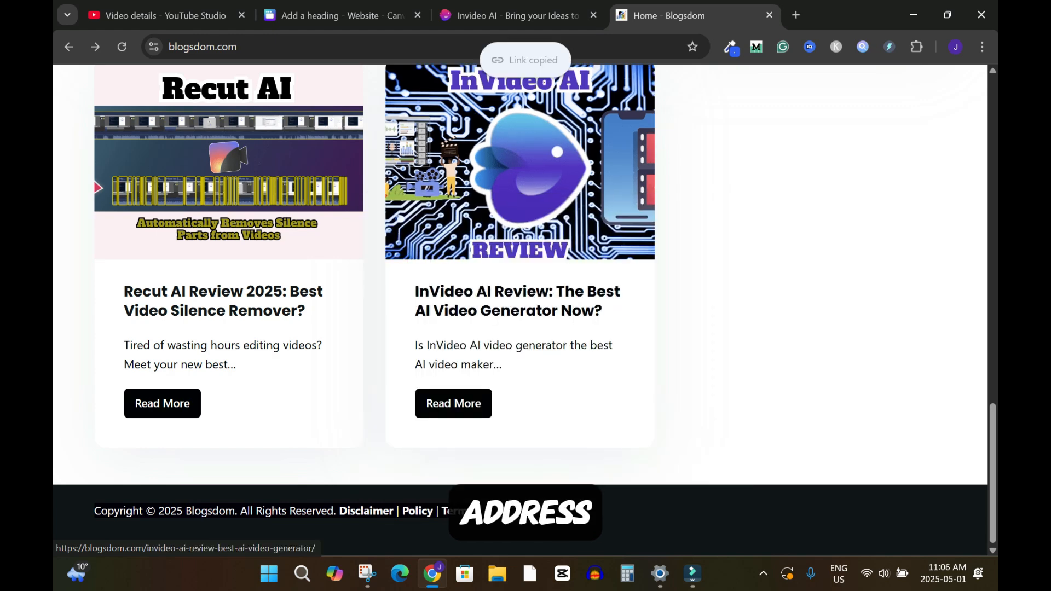
left_click(340, 15)
type("https://blogsdom.com/disclaimer/")
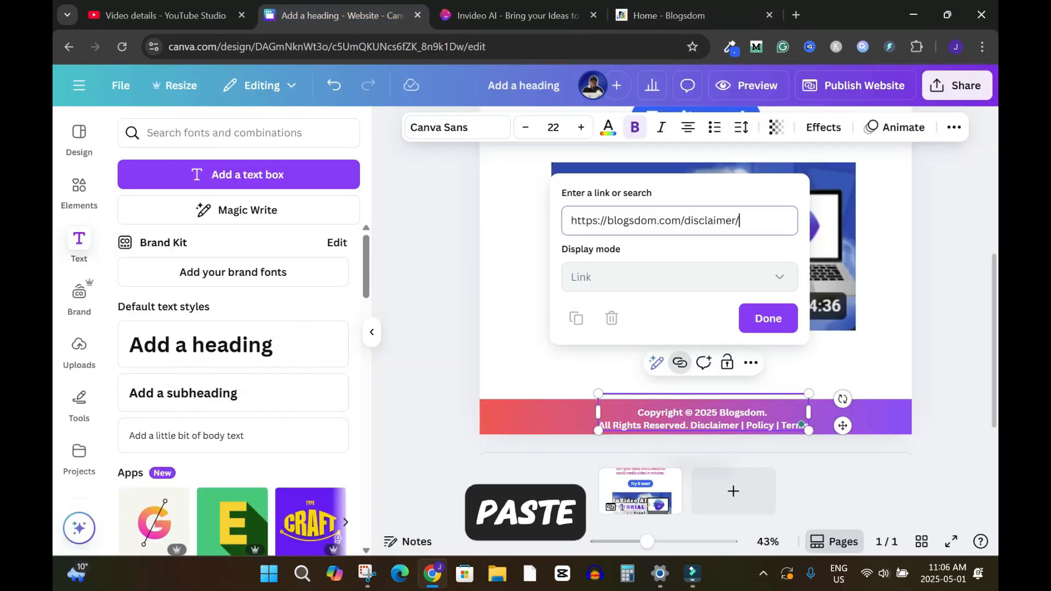
left_click(768, 319)
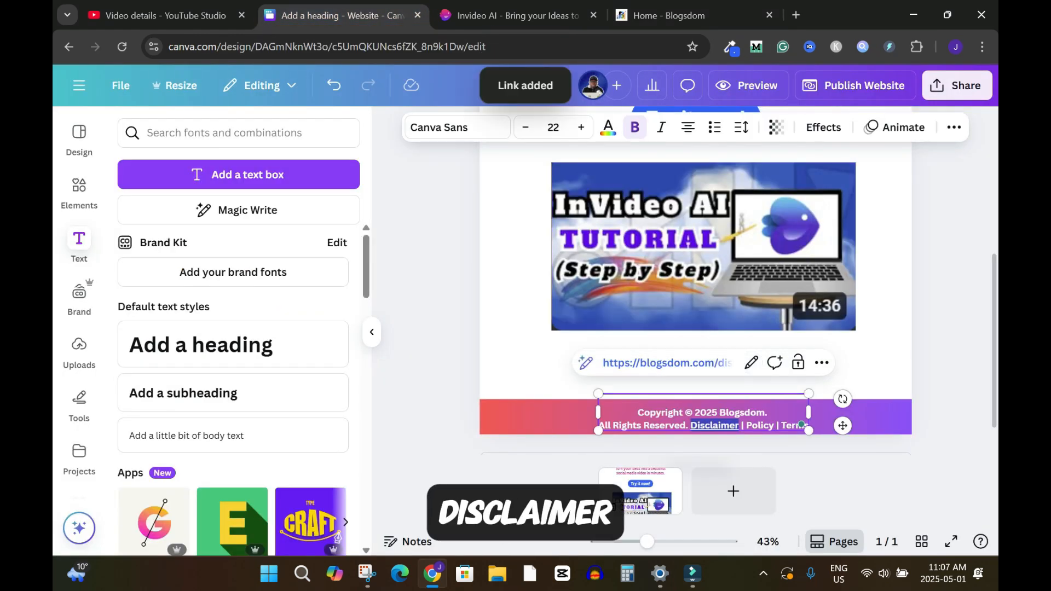
left_click(952, 329)
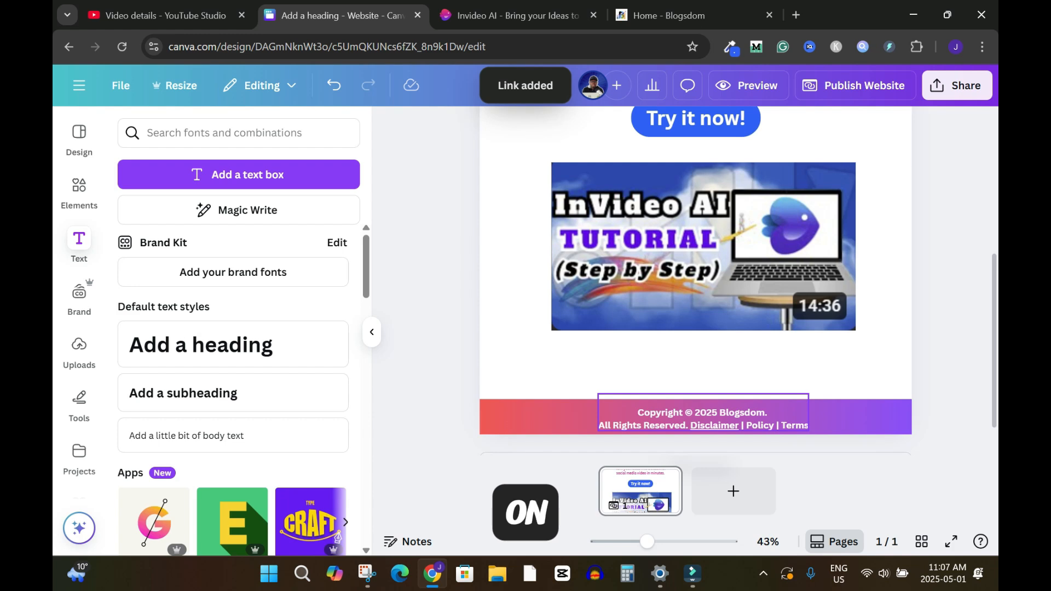
double_click(760, 425)
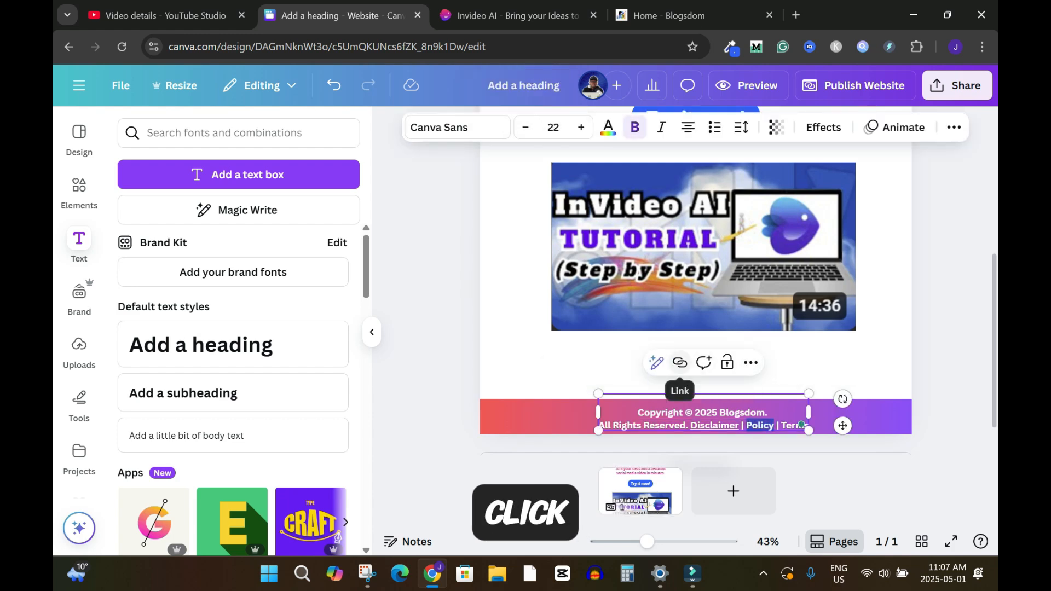
left_click(680, 363)
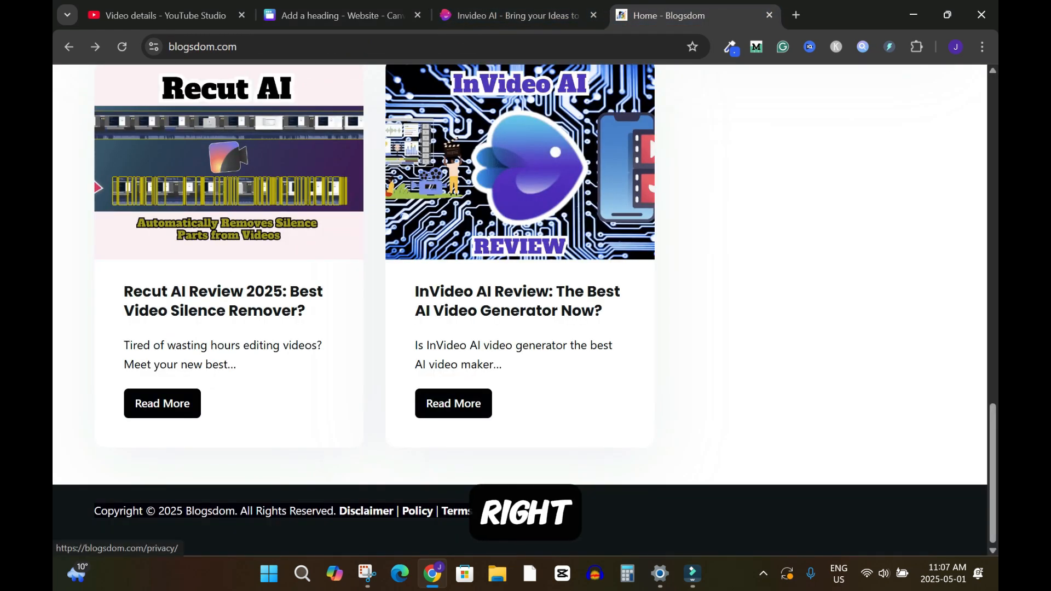
right_click(418, 512)
left_click(454, 308)
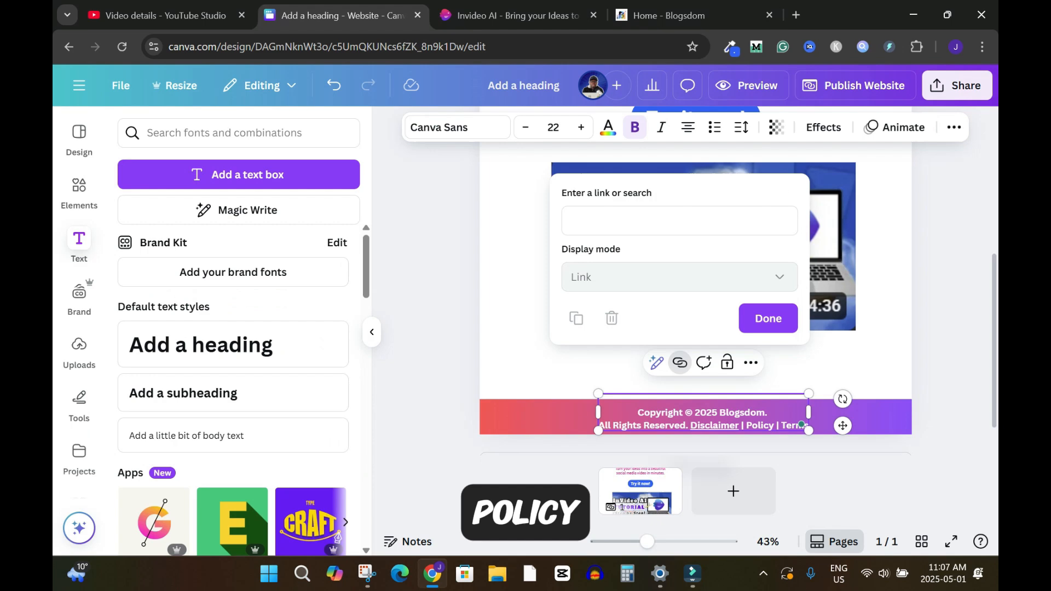
type("https://blogsdom.com/privacy/")
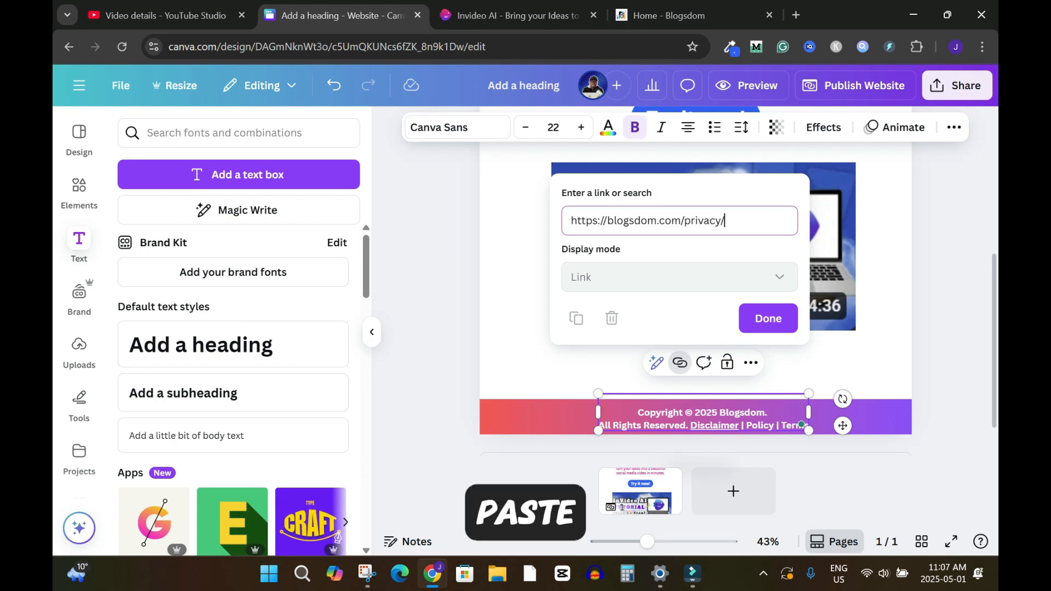
key("Return")
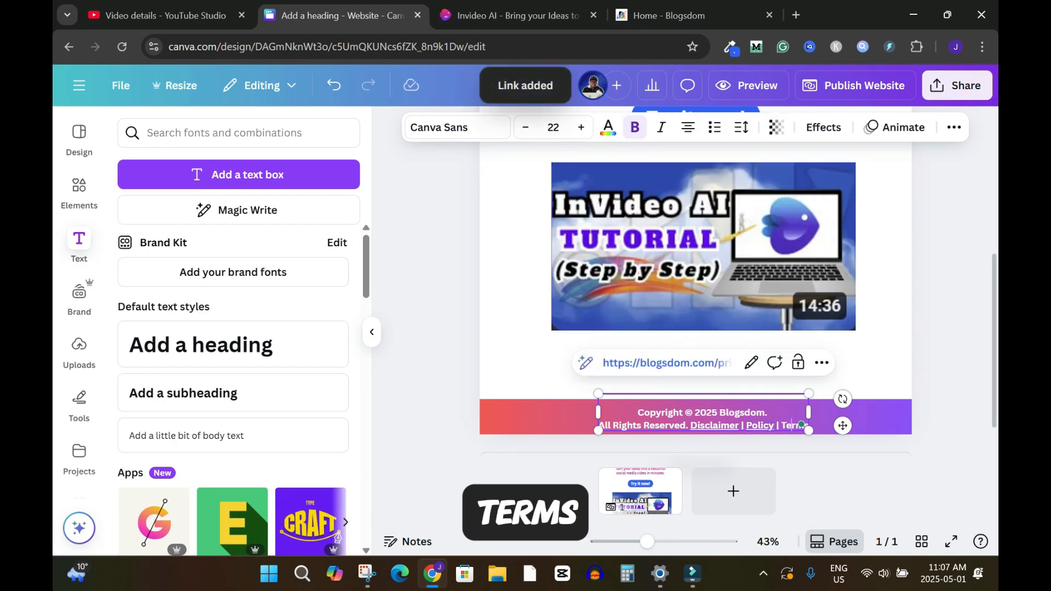
triple_click(787, 426)
left_click(680, 363)
left_click(669, 15)
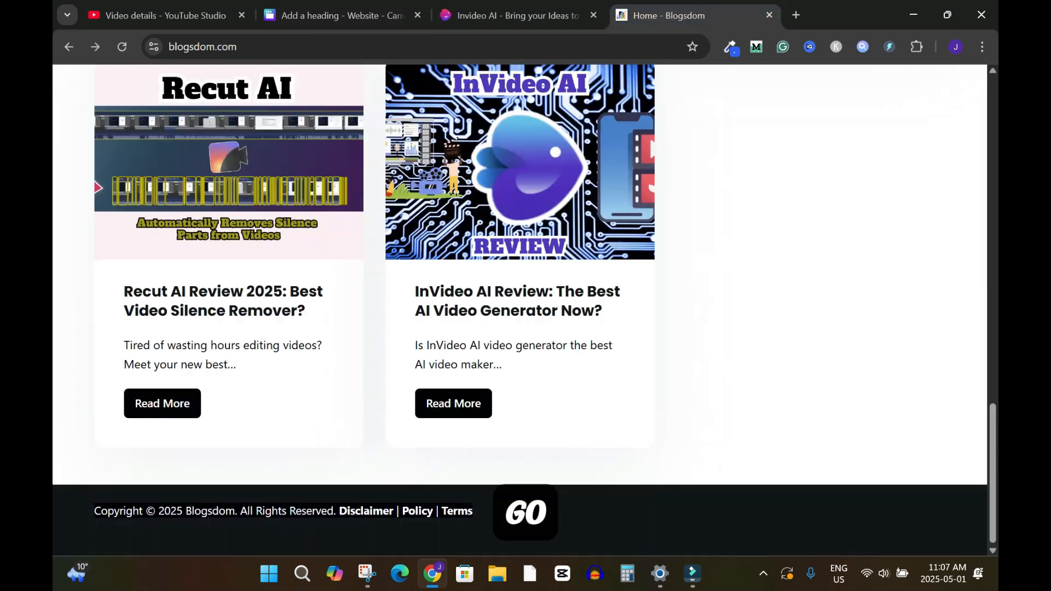
right_click(459, 511)
left_click(498, 308)
left_click(343, 15)
type("https://blogsdom.com/terms/")
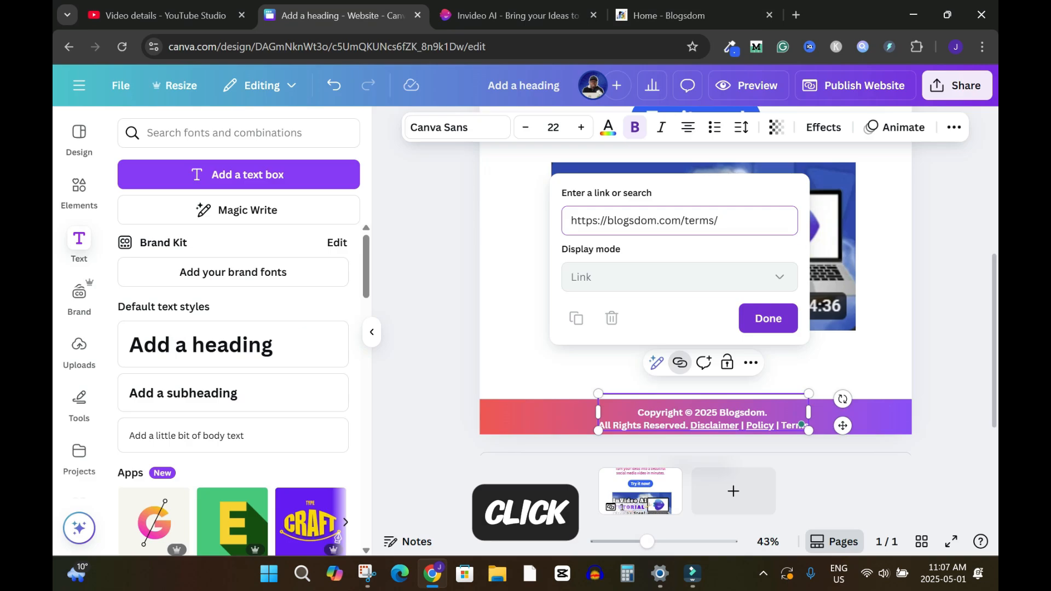
left_click(767, 318)
- Move the InVideo AI tutorial thumbnail slightly down, closer to the footer banner
scroll(695, 306, "up", 1)
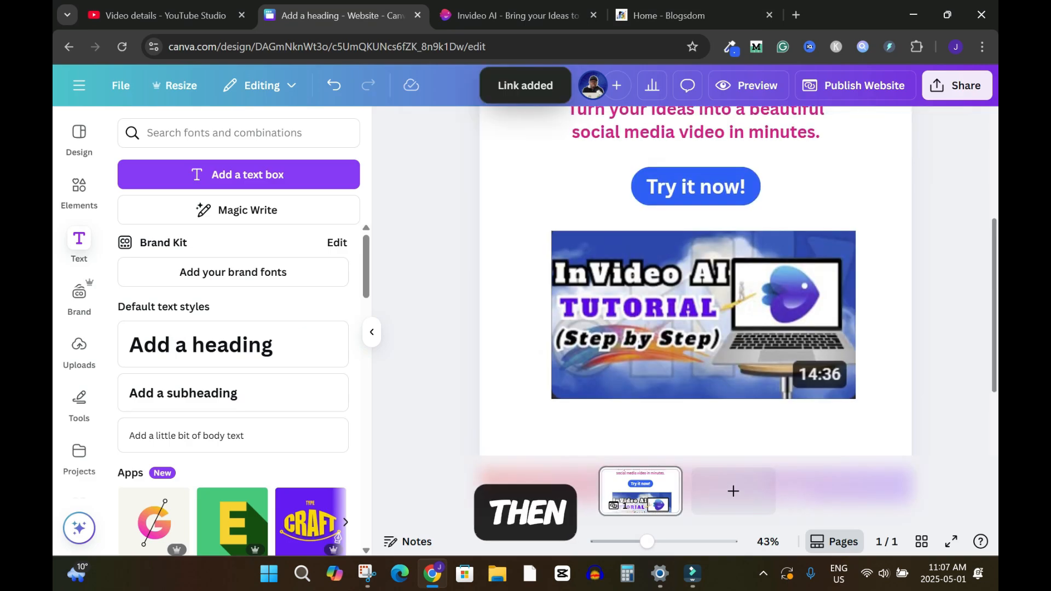
scroll(695, 307, "down", 2)
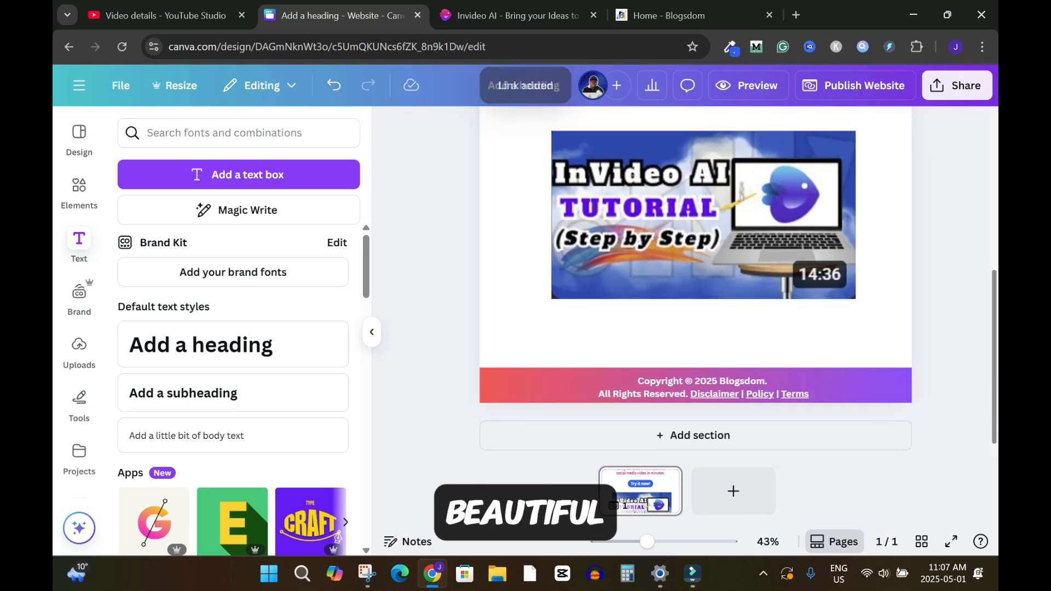
scroll(695, 306, "up", 3)
scroll(695, 306, "up", 2)
scroll(695, 307, "down", 3)
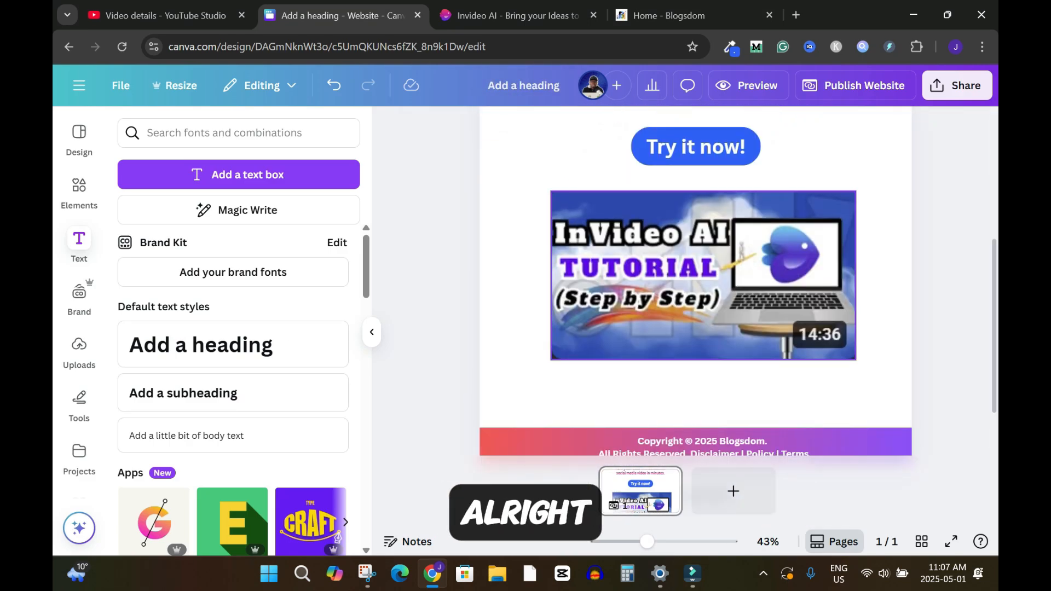
left_click(704, 285)
left_click_drag(703, 276, 703, 289)
scroll(703, 289, "down", 1)
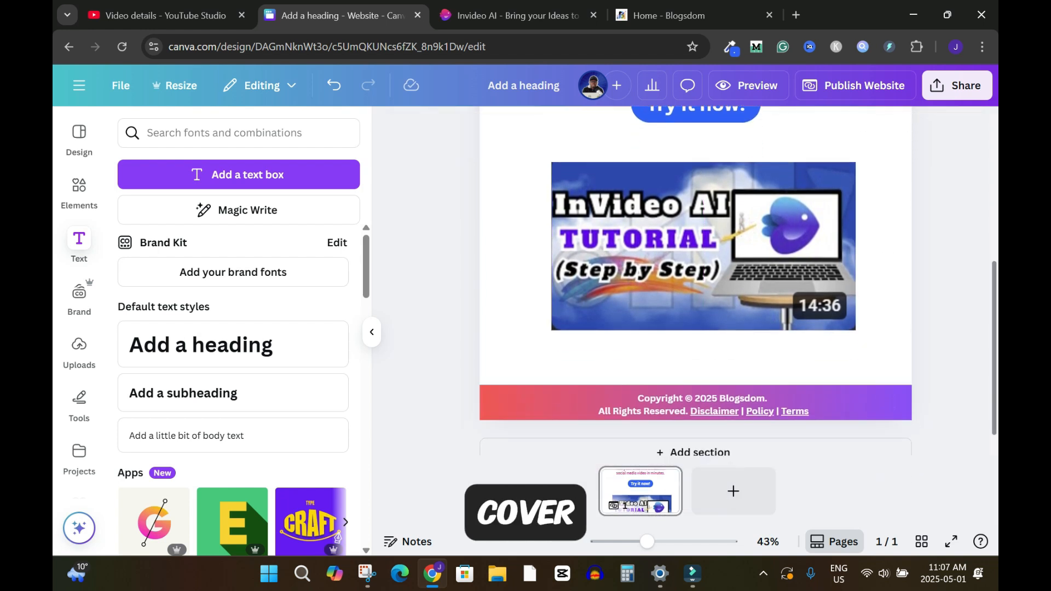
- Duplicate the "Try it now!" button and place the copy between the video thumbnail and the footer banner
scroll(703, 290, "up", 5)
scroll(695, 317, "down", 5)
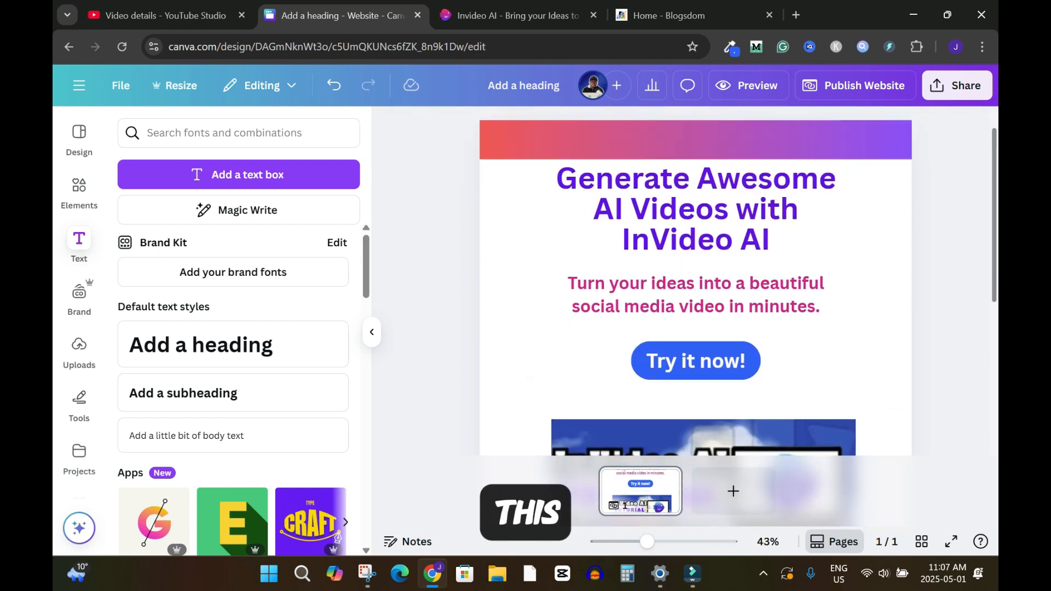
scroll(695, 285, "down", 1)
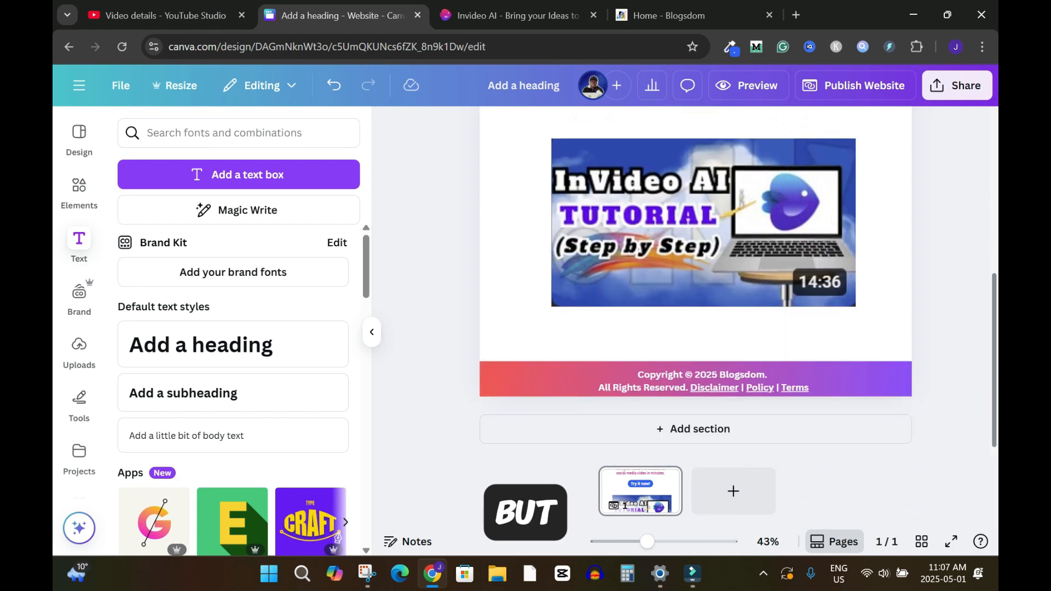
scroll(695, 284, "up", 2)
scroll(696, 285, "down", 1)
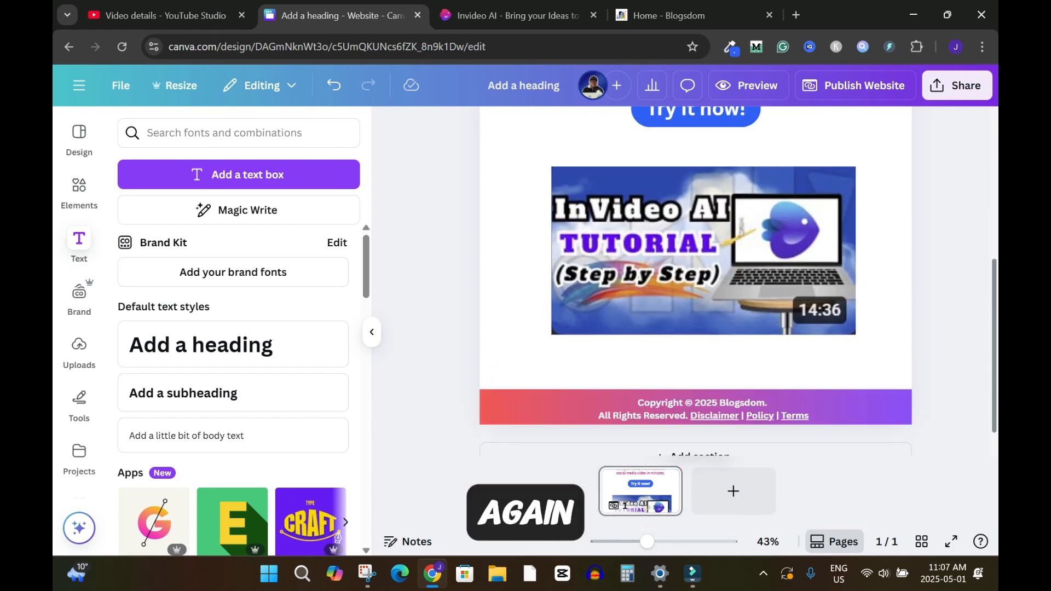
scroll(695, 285, "up", 3)
left_click(756, 268)
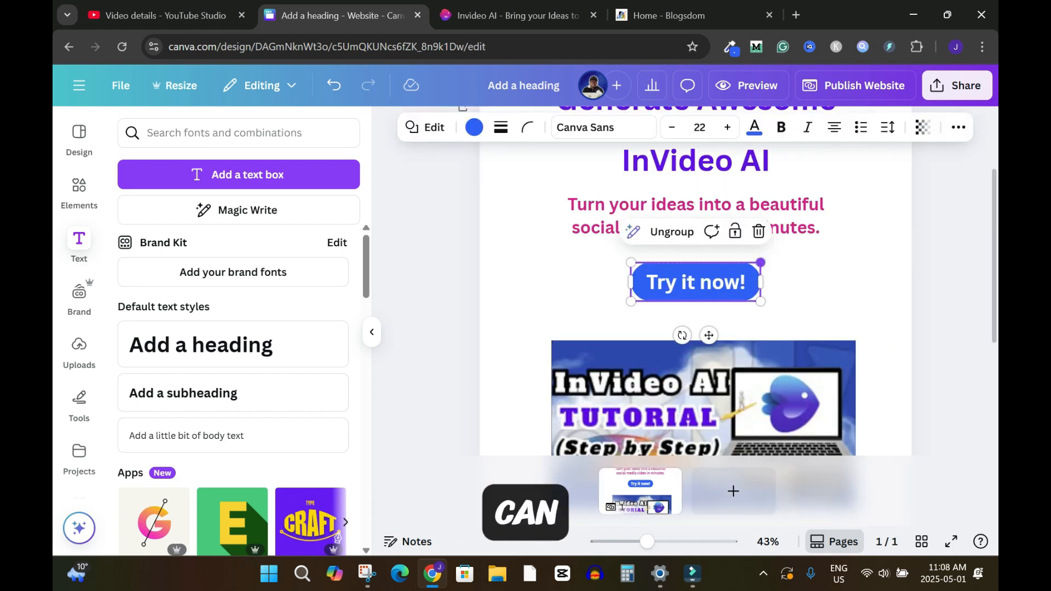
scroll(696, 284, "down", 3)
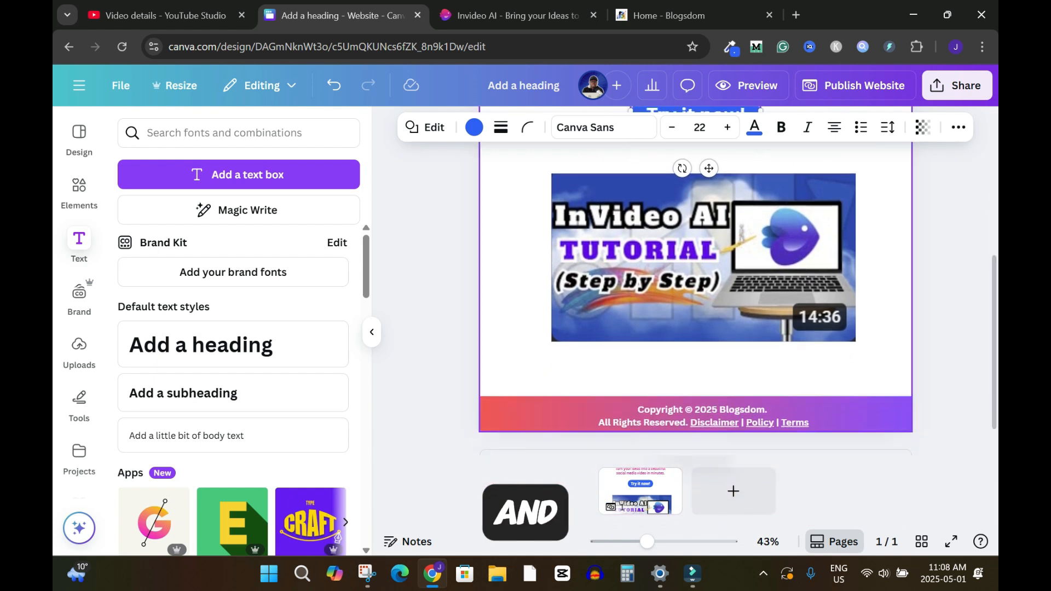
scroll(695, 285, "up", 2)
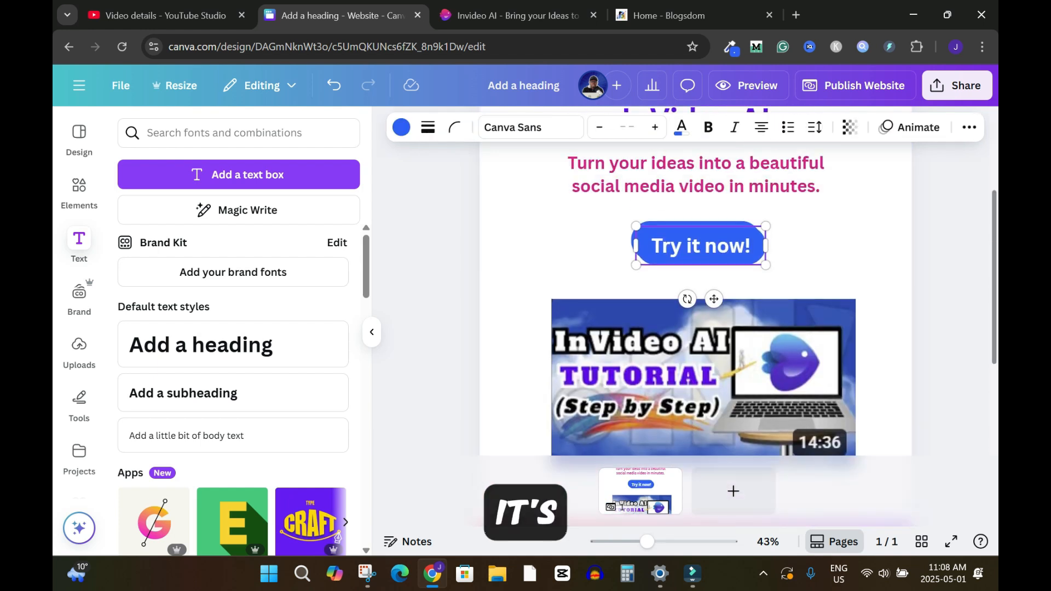
left_click_drag(701, 236, 703, 348)
left_click(954, 339)
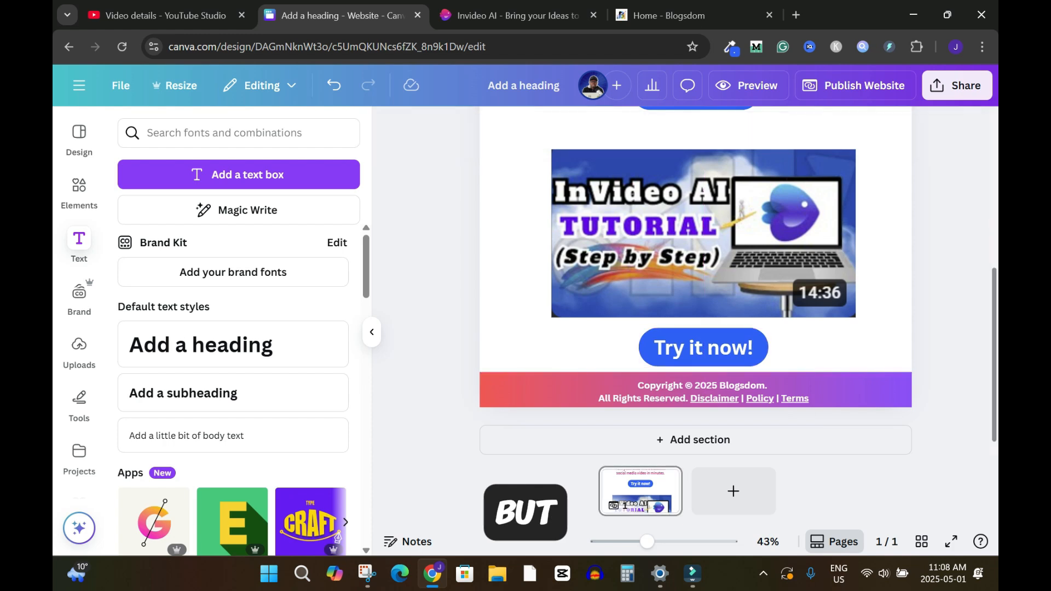
- Delete the duplicate "Try it now!" button below the video thumbnail
scroll(696, 306, "up", 2)
scroll(703, 376, "down", 1)
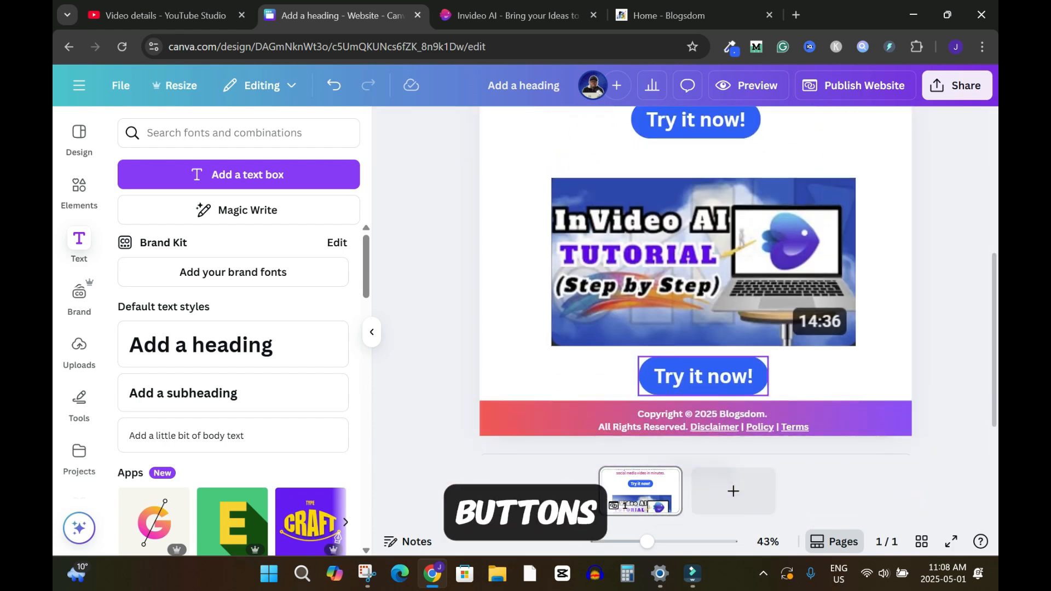
left_click(704, 376)
key("Delete")
key("Delete")
- Review the landing page layout from the heading and "Try it now!" button down to the footer and back
scroll(695, 279, "up", 3)
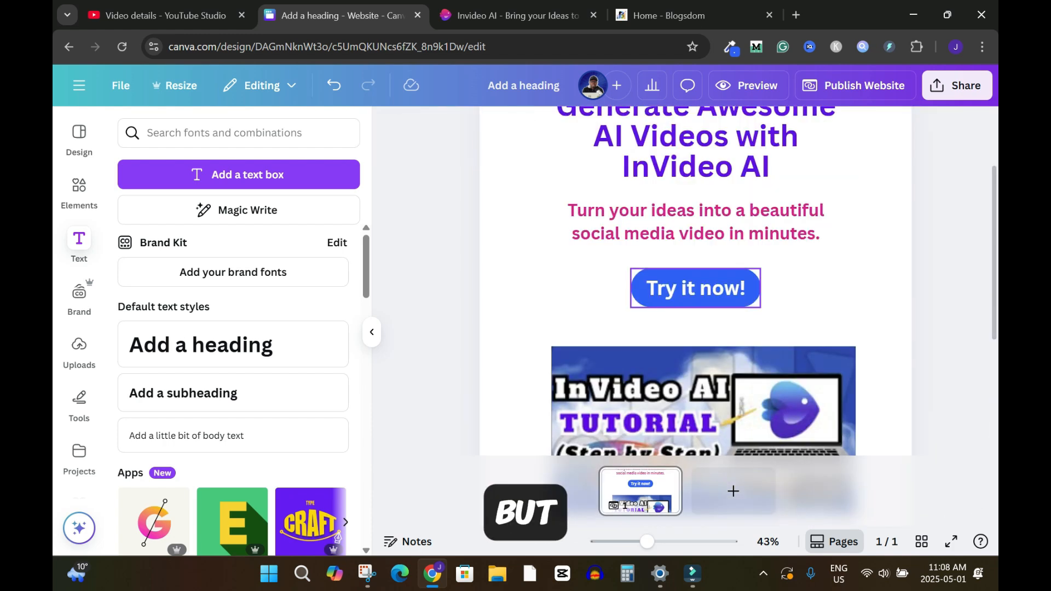
left_click(695, 288)
left_click(952, 290)
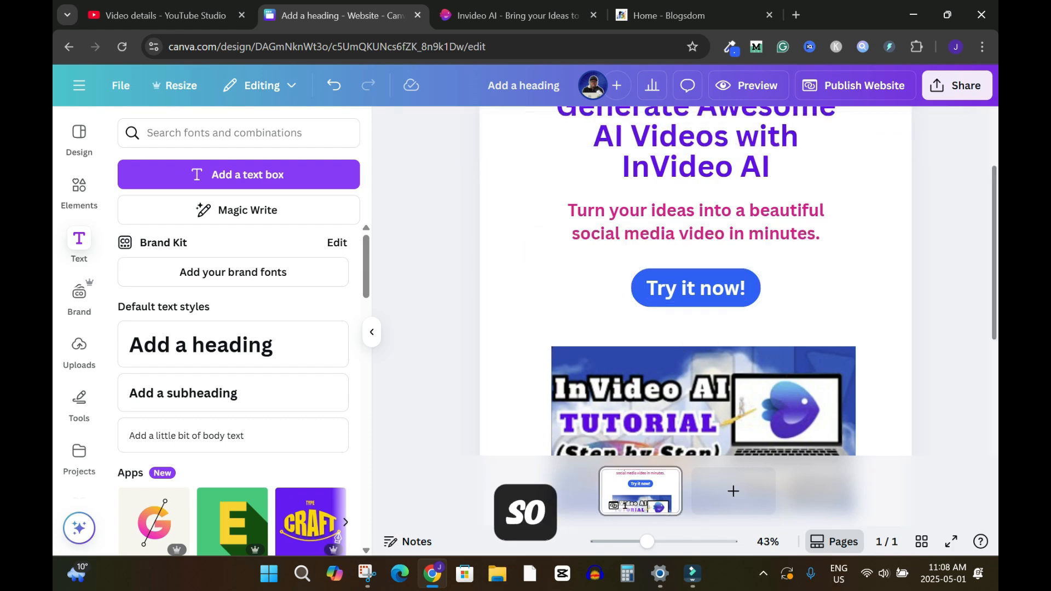
scroll(953, 290, "down", 4)
scroll(953, 290, "up", 5)
scroll(695, 290, "up", 1)
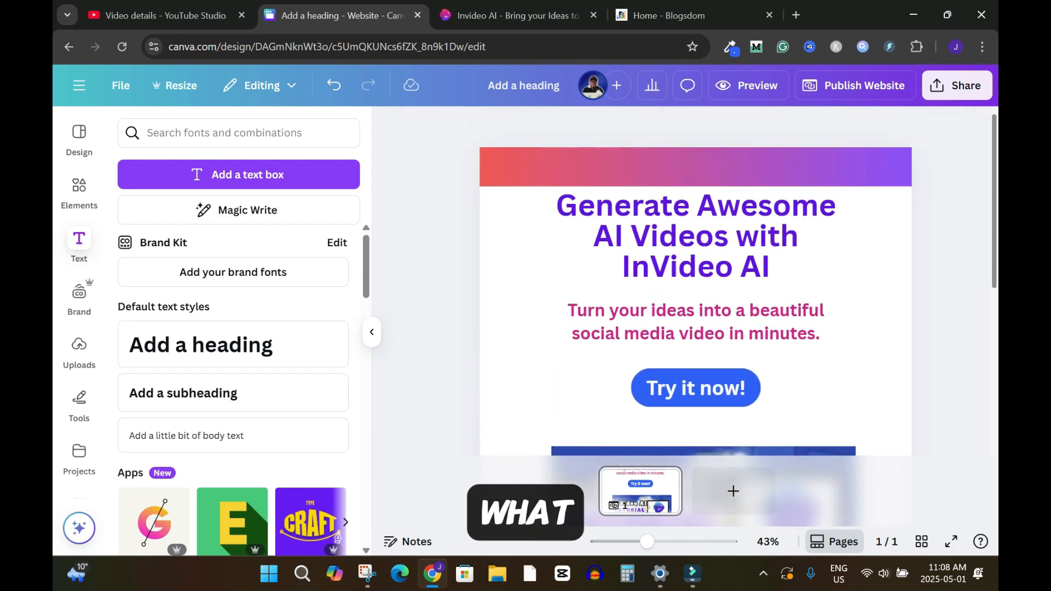
scroll(695, 290, "down", 1)
scroll(695, 290, "up", 1)
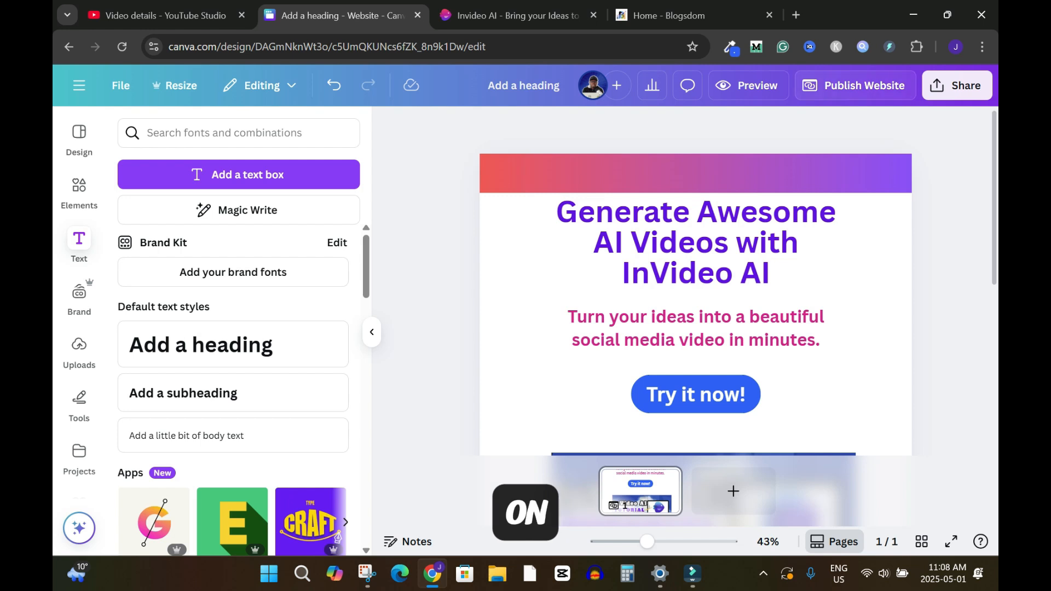
- Publish the website to the free my.canva.site domain with the website URL set to "blogsdom"
left_click(854, 85)
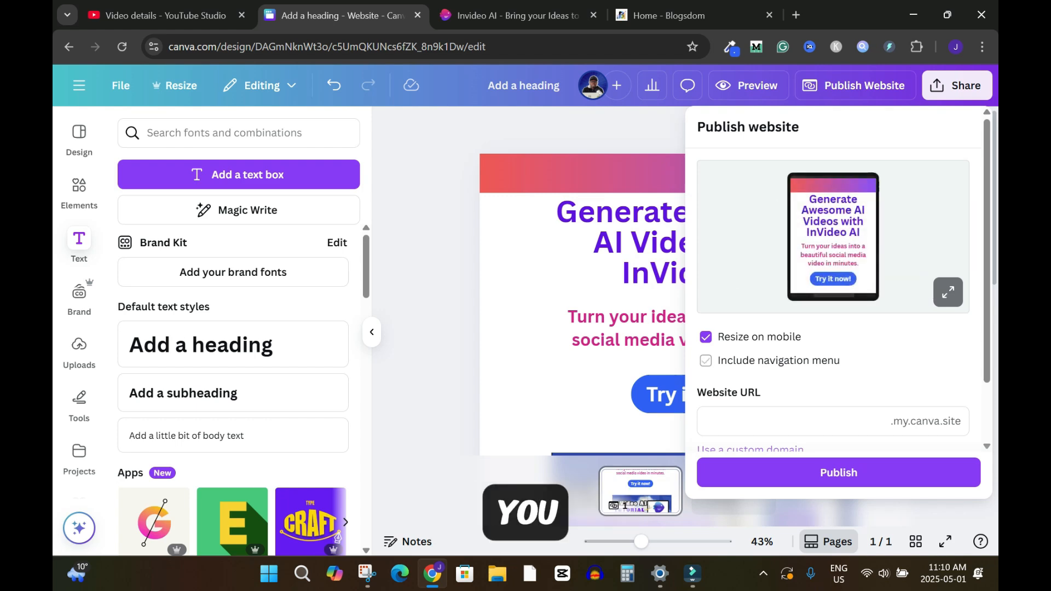
left_click(669, 15)
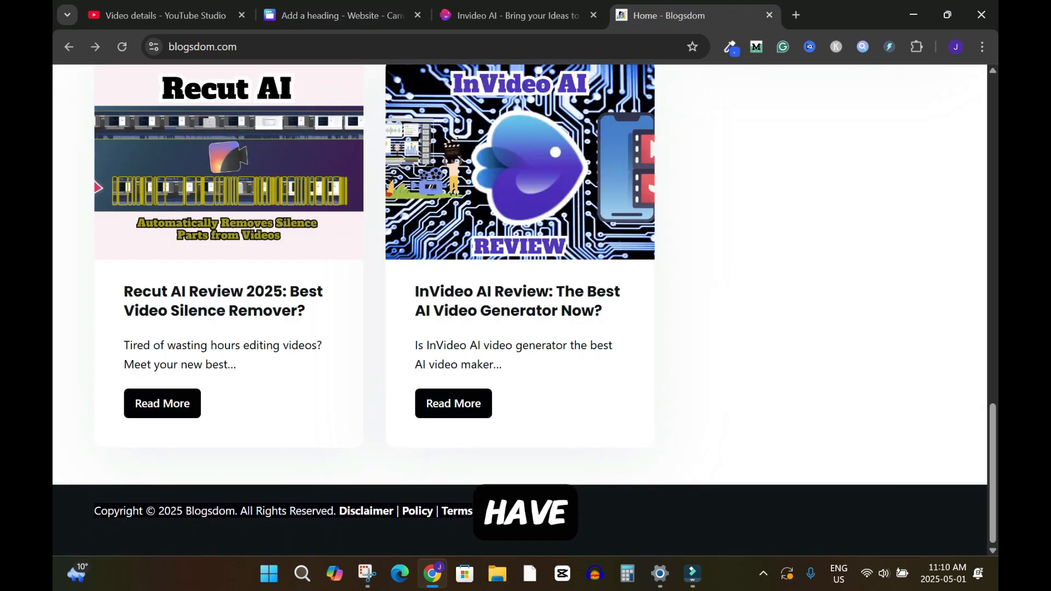
key("Home")
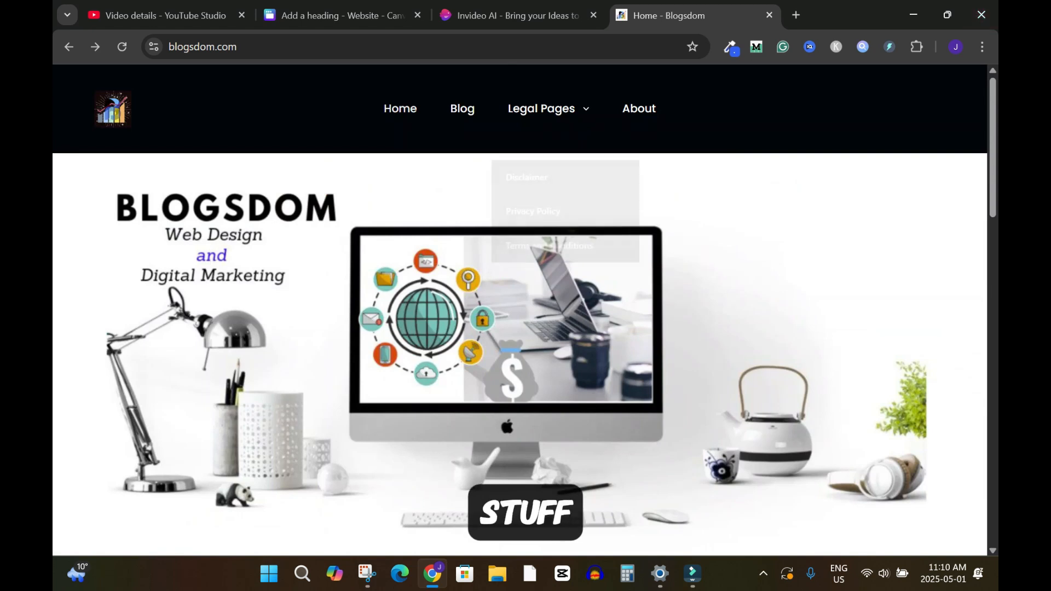
left_click(342, 15)
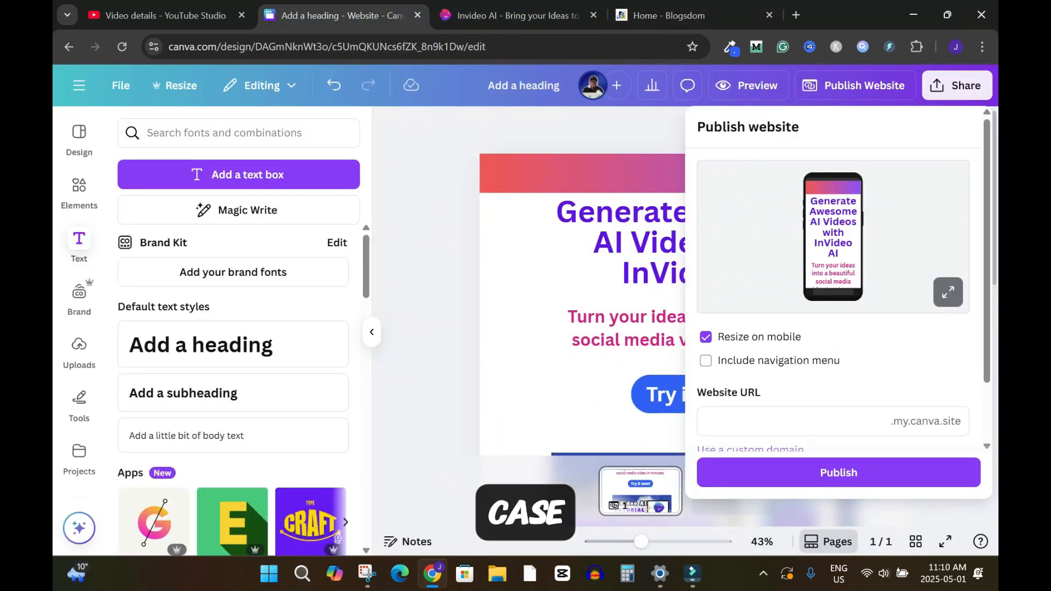
scroll(838, 302, "down", 2)
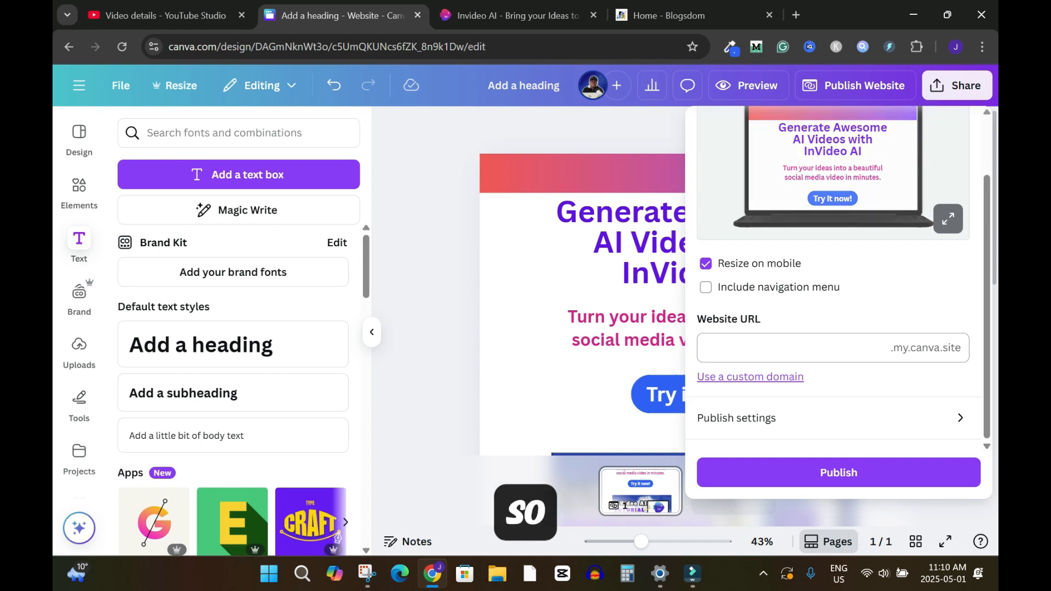
left_click(707, 348)
type("blogsdom")
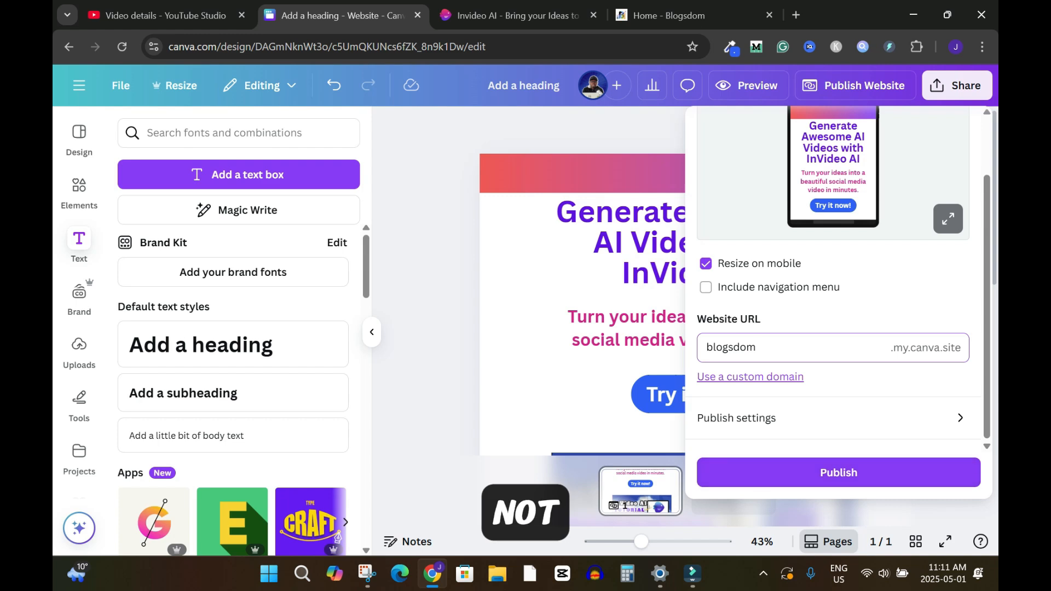
left_click(838, 473)
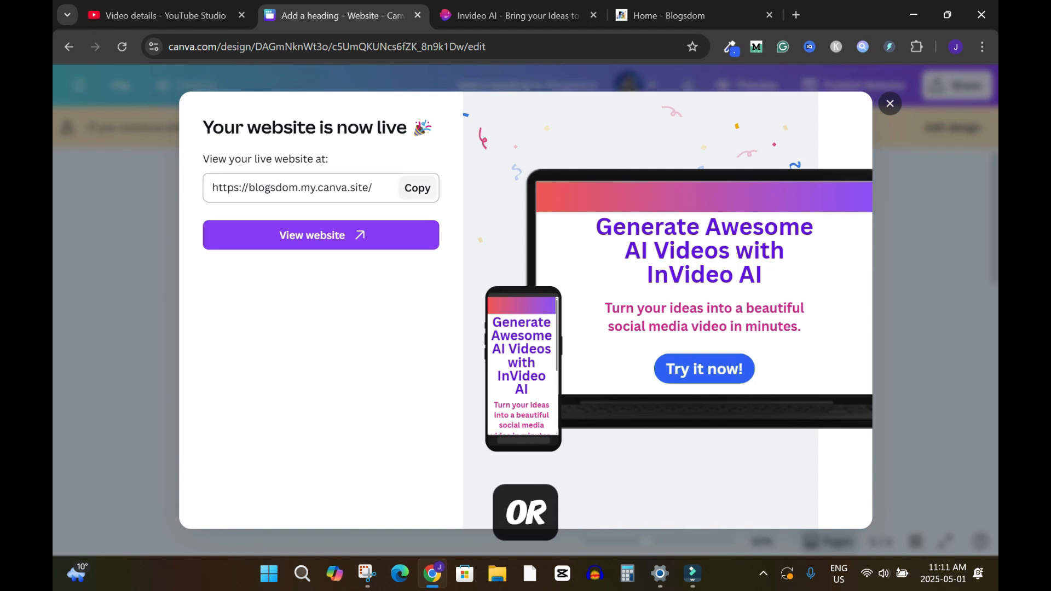
- Copy the live website's address, view the site, and open the copied address in a new Incognito window
left_click(417, 188)
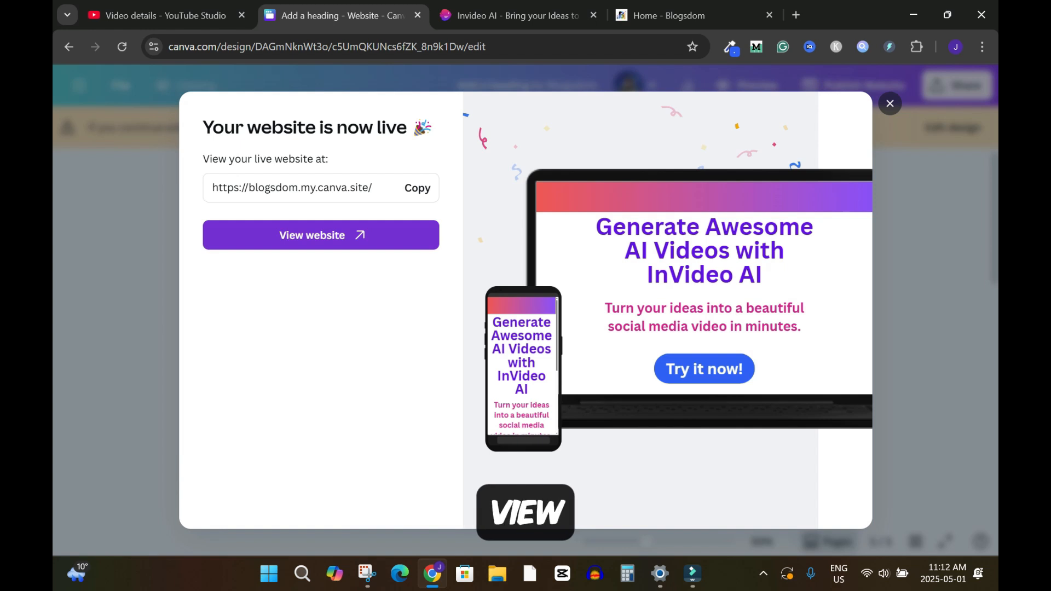
left_click(321, 235)
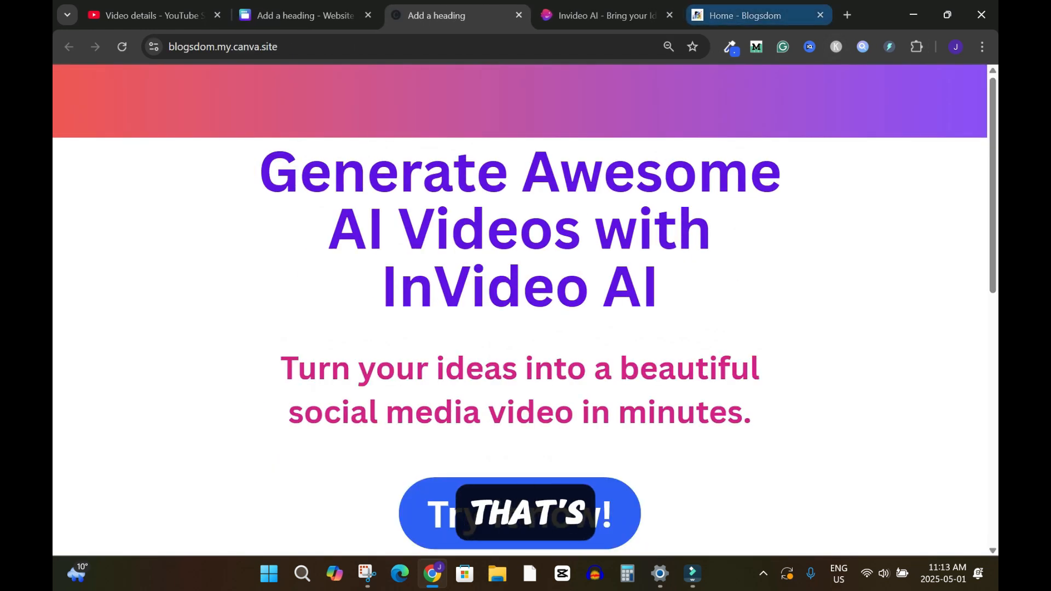
key("ctrl+shift+n")
key("ctrl+v")
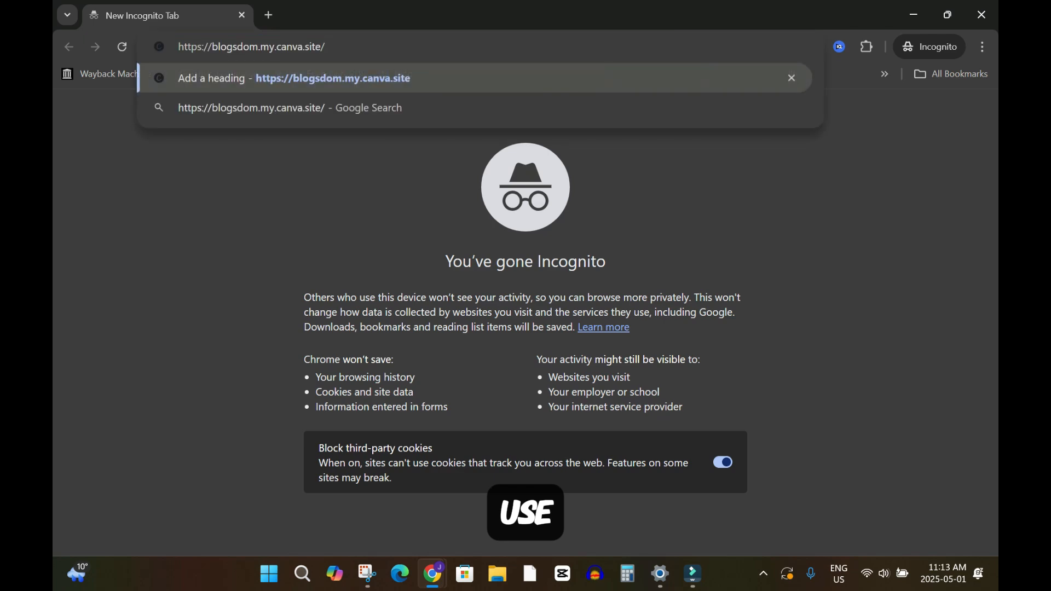
key("Return")
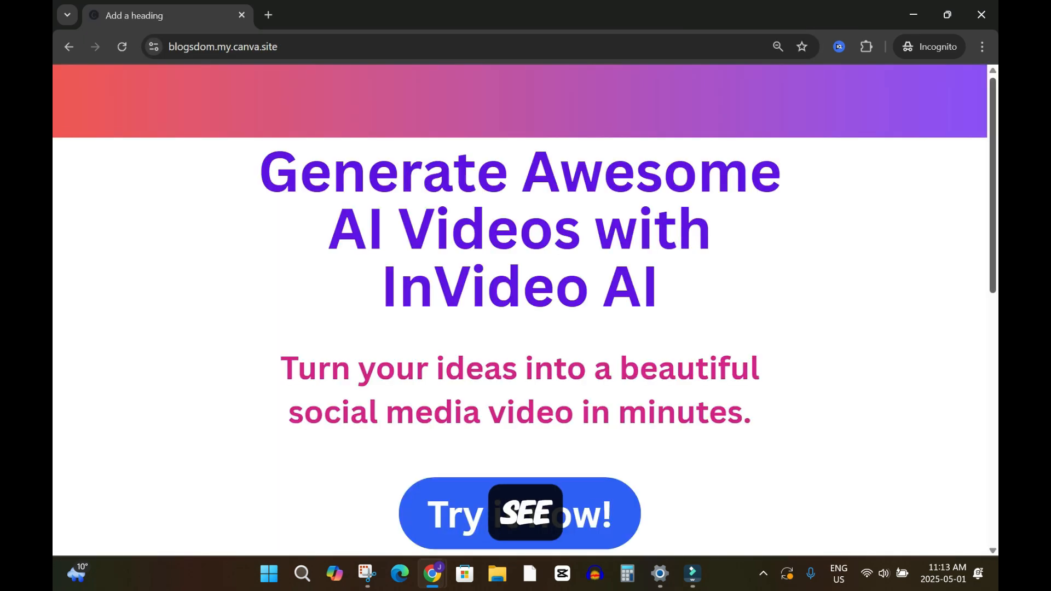
- Review the live page down to its footer and test the "Try it now!" button's link
scroll(526, 312, "down", 1)
scroll(525, 312, "down", 8)
scroll(525, 312, "up", 1)
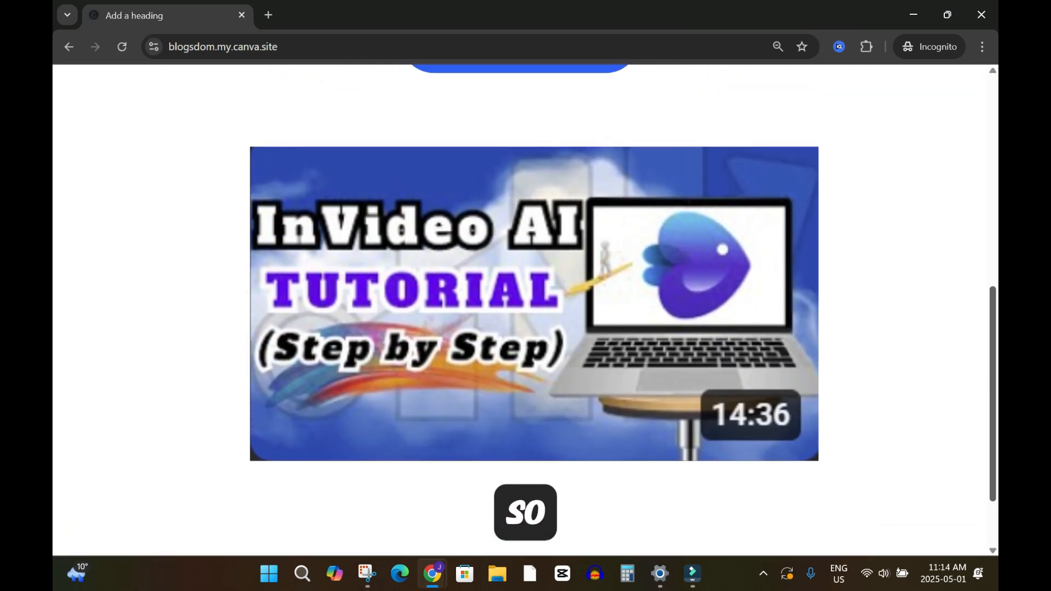
scroll(526, 312, "down", 2)
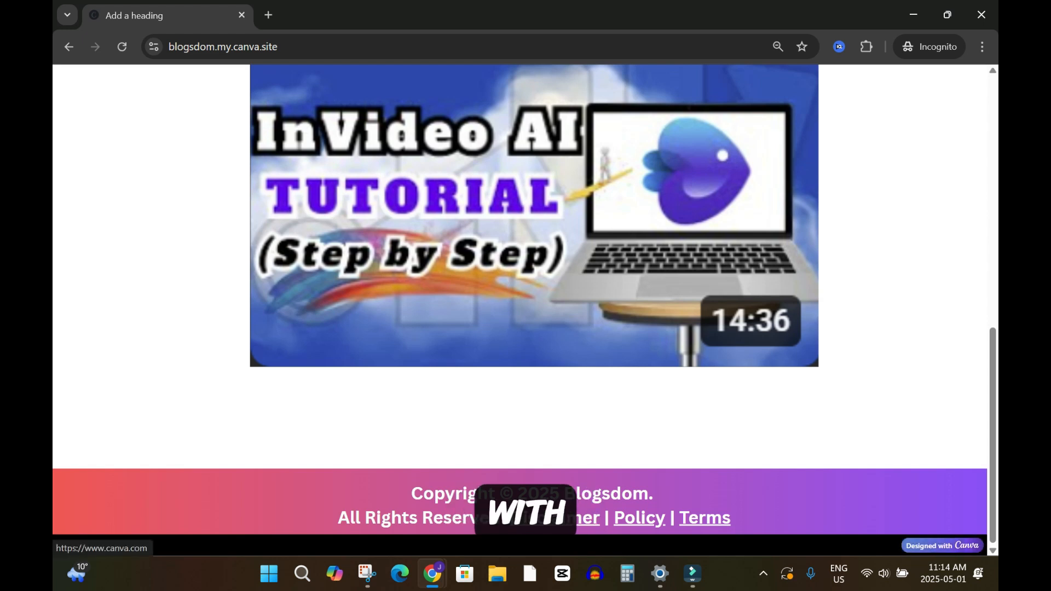
scroll(524, 306, "up", 10)
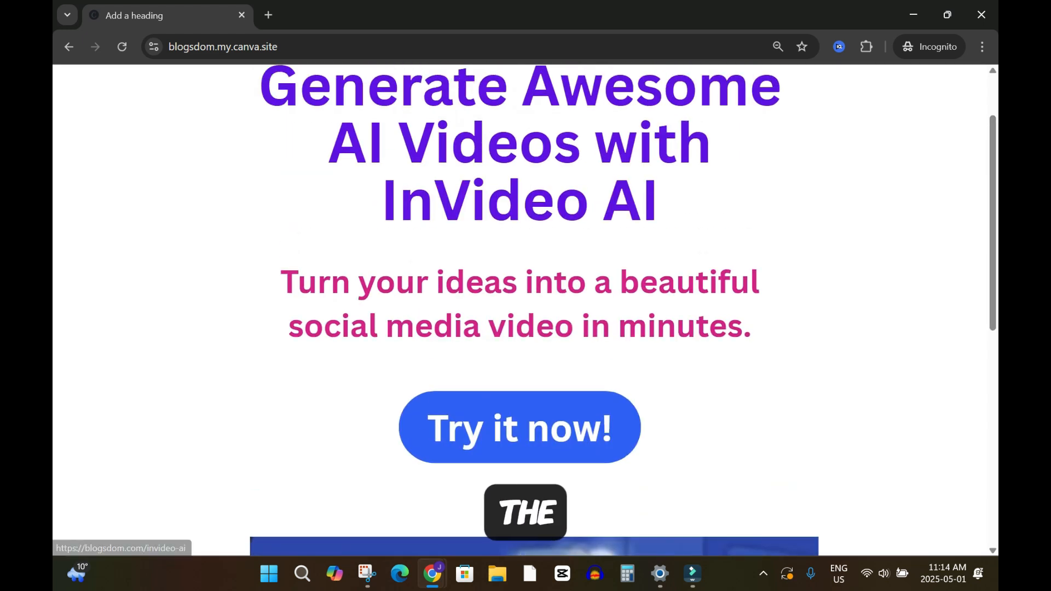
left_click(519, 427)
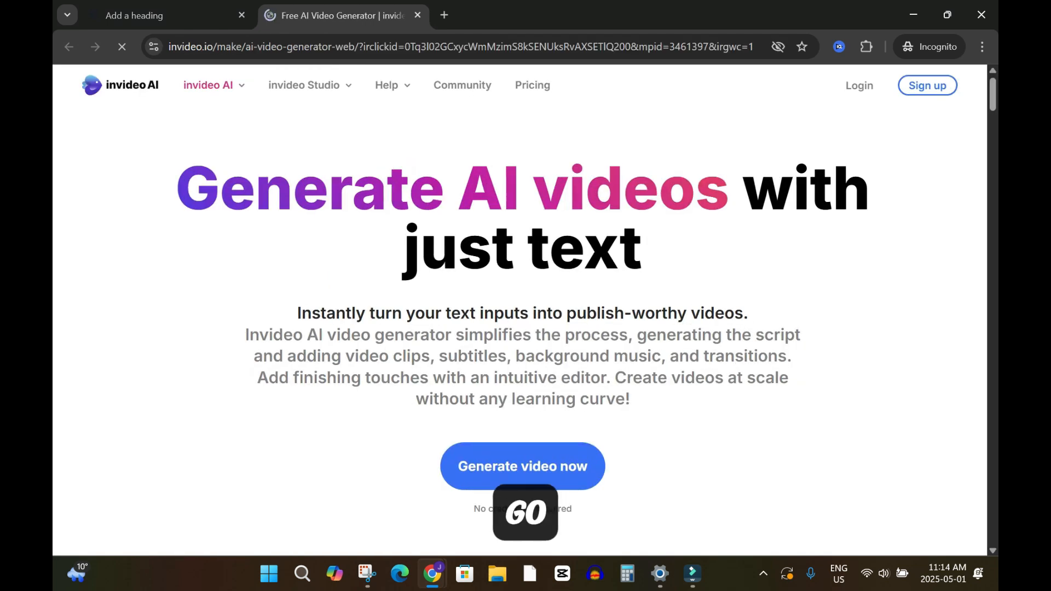
mouse_move(993, 94)
left_mouse_down()
mouse_move(993, 320)
mouse_move(993, 95)
left_mouse_up()
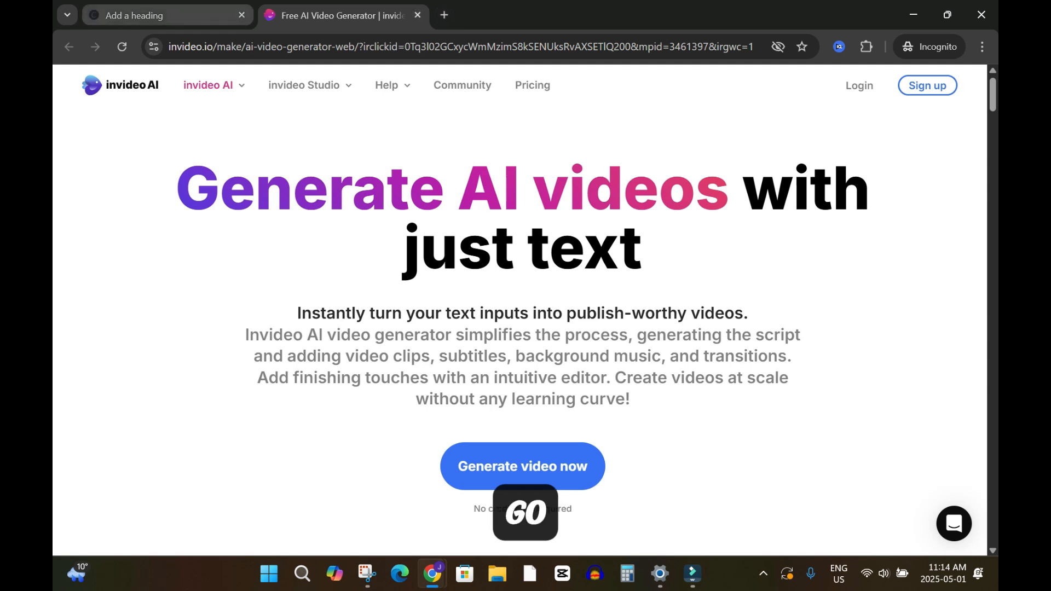
- Return to the live landing page and test the link on the InVideo AI tutorial thumbnail
left_click(133, 17)
scroll(525, 329, "down", 5)
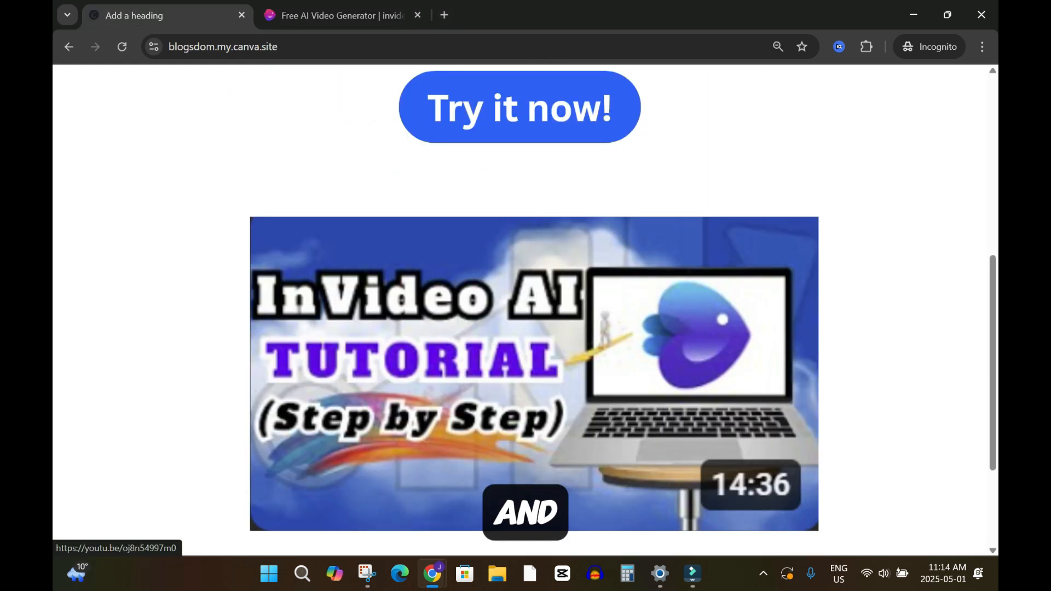
left_click(534, 373)
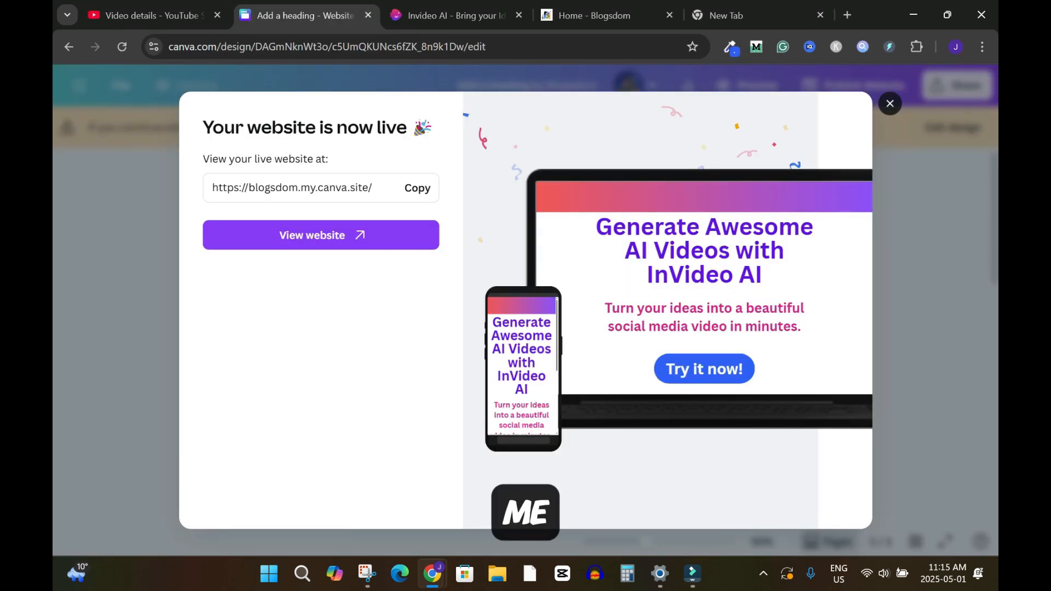
- Close the publishing confirmation in the Canva editor and look over the design from the heading to the footer
key("Escape")
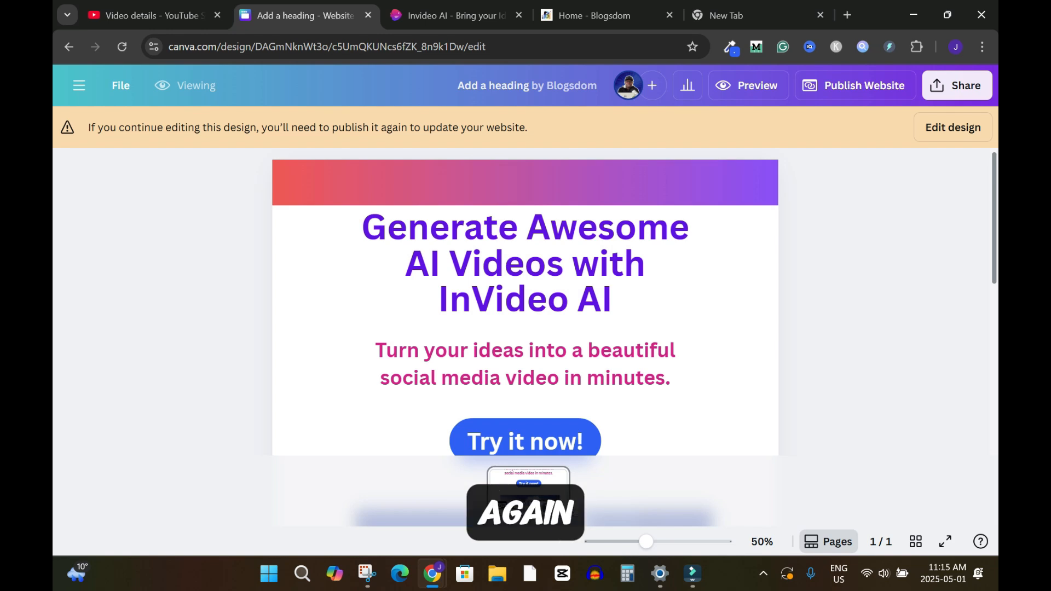
scroll(526, 301, "down", 7)
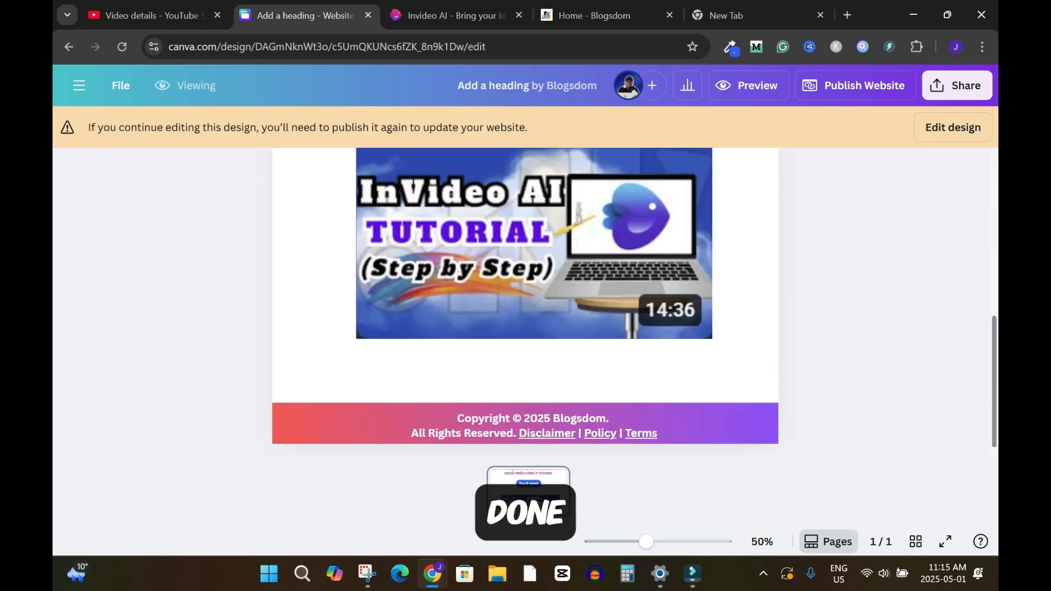
scroll(526, 301, "up", 6)
scroll(526, 302, "down", 6)
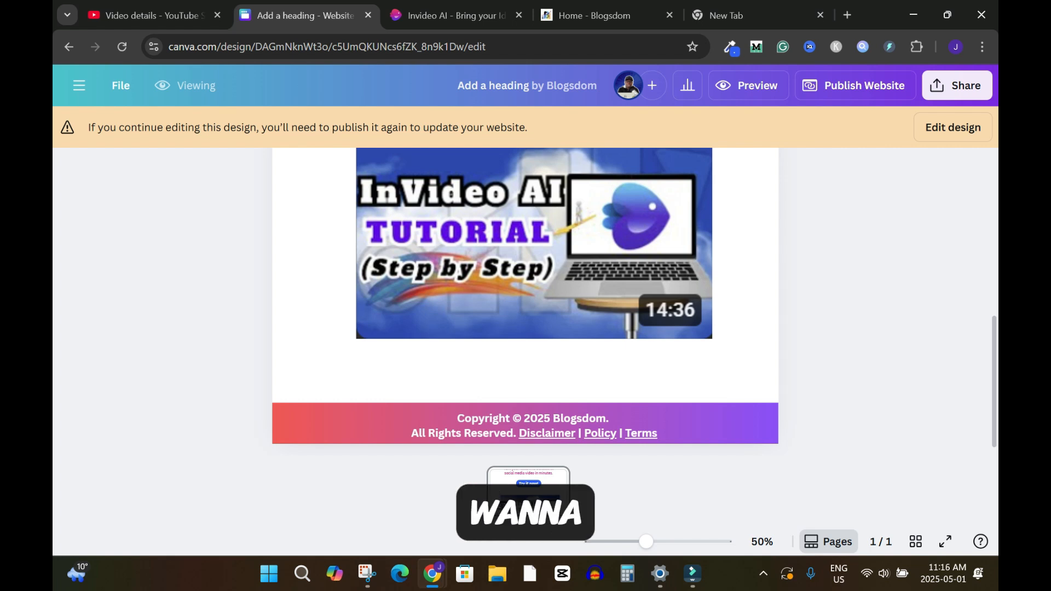
scroll(526, 301, "up", 6)
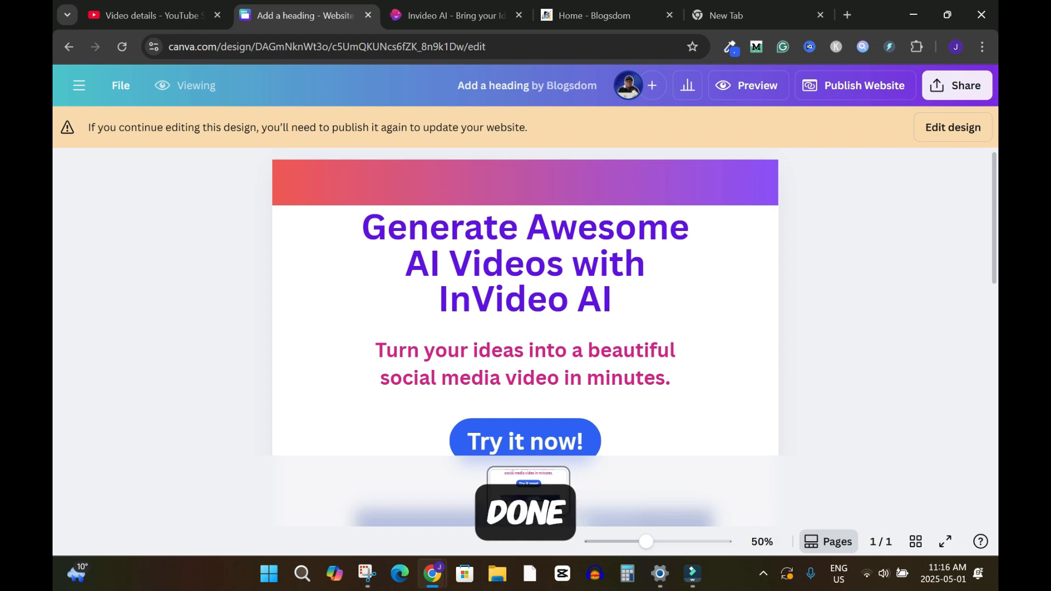
- Switch back to the Incognito window and review the live landing page down to the policy links in the footer
left_click(913, 15)
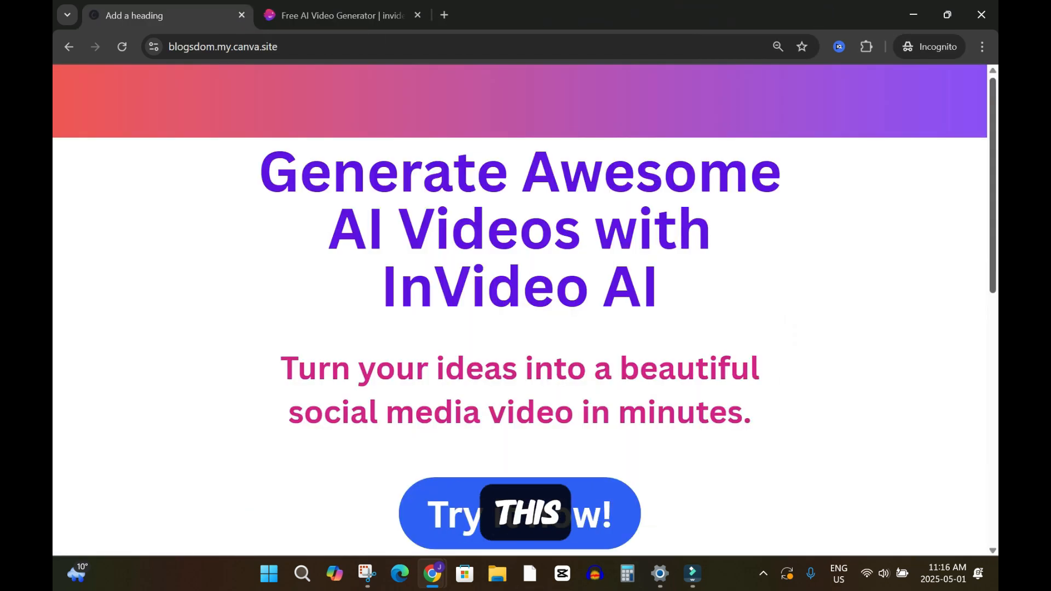
scroll(526, 307, "down", 3)
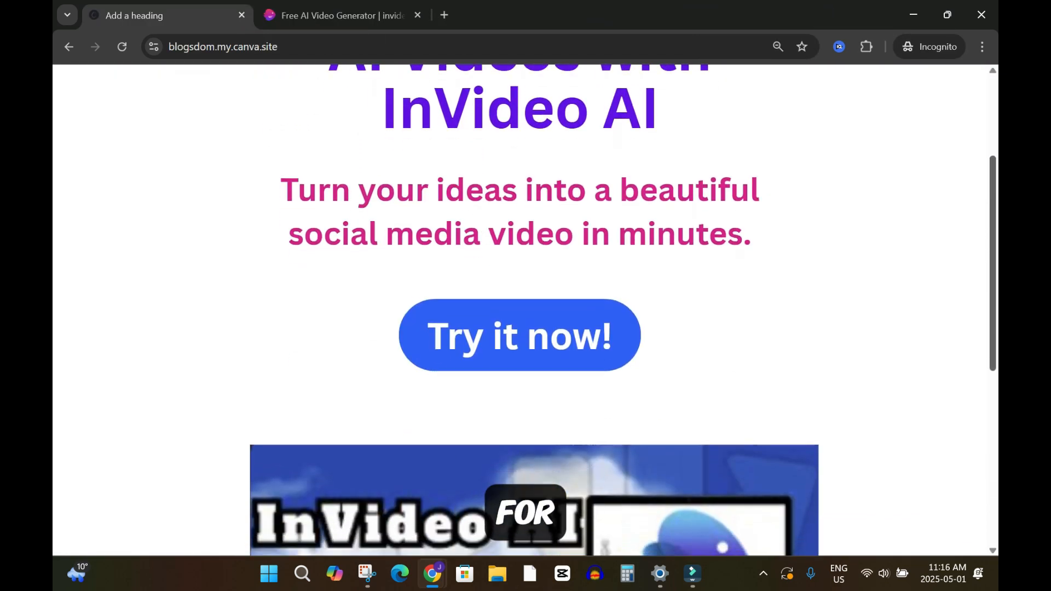
scroll(526, 307, "down", 5)
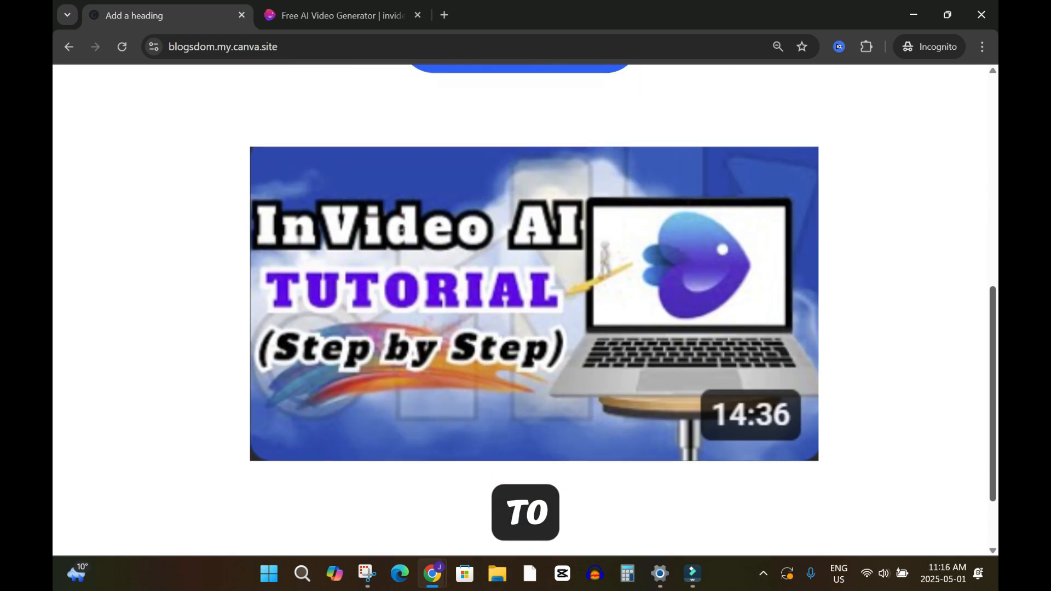
scroll(525, 307, "down", 2)
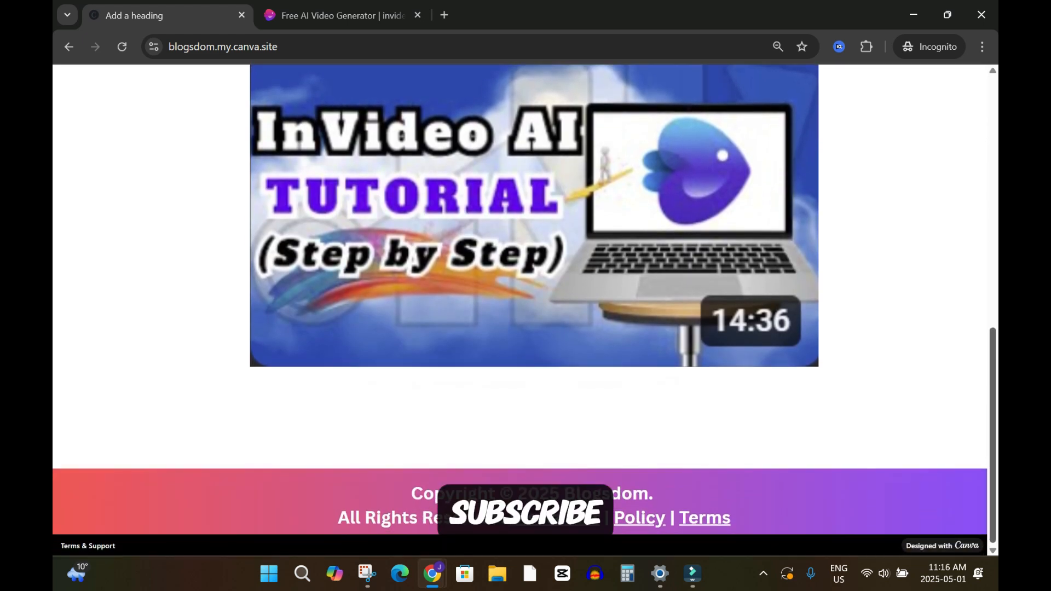
scroll(526, 306, "up", 8)
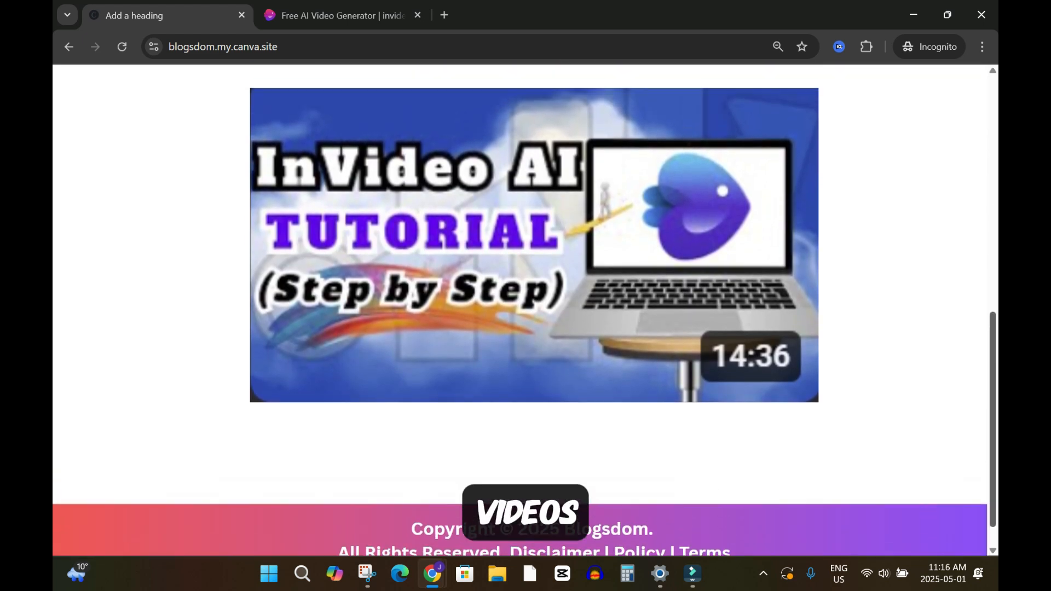